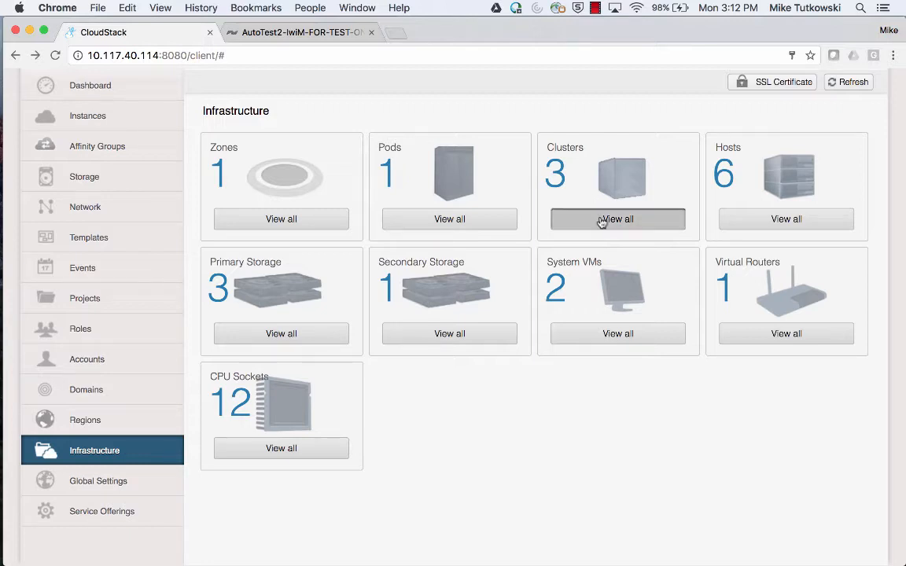
# Open cluster 10.117.40.111/DC1/C1 and list its hosts, 10.117.40.109 and 10.117.40.110, both Up.
pyautogui.click(601, 220)
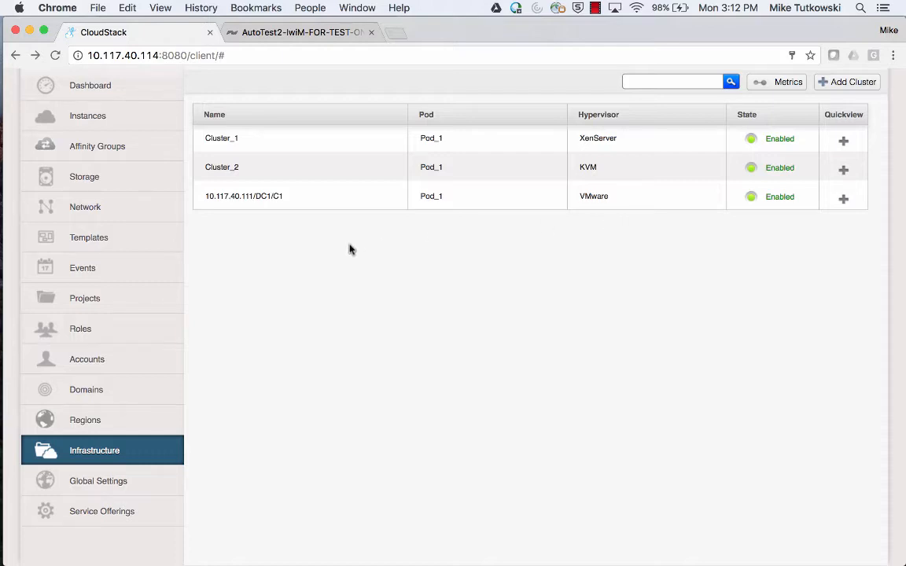
pyautogui.click(262, 204)
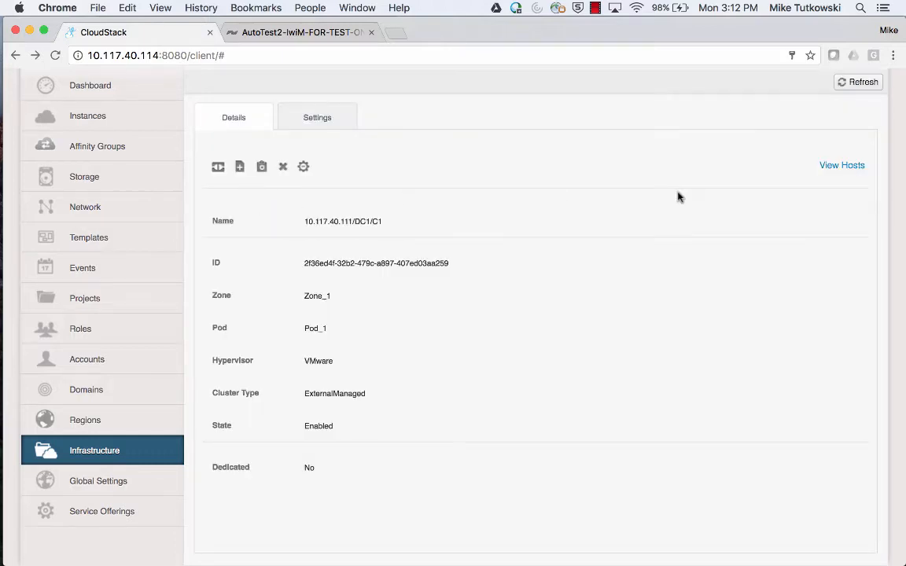
pyautogui.click(848, 175)
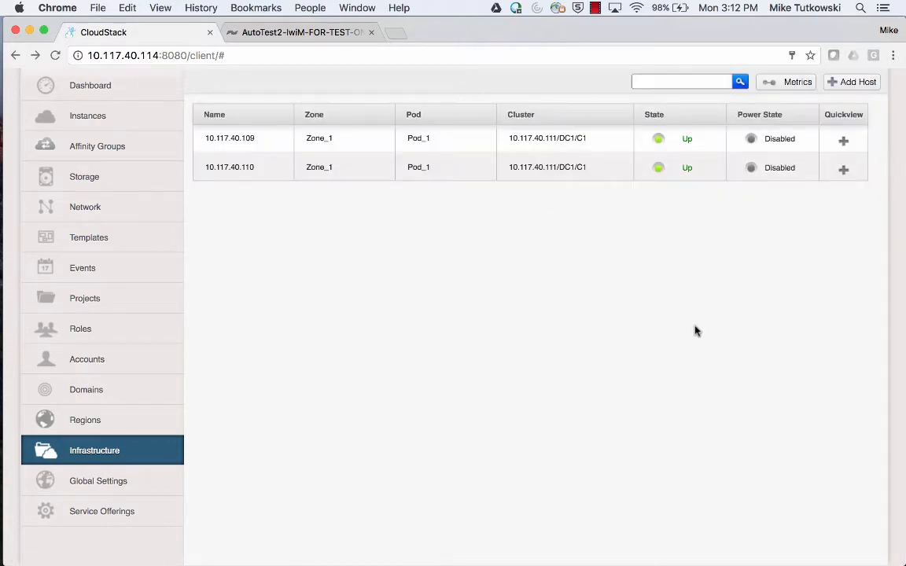
pyautogui.moveTo(17, 269)
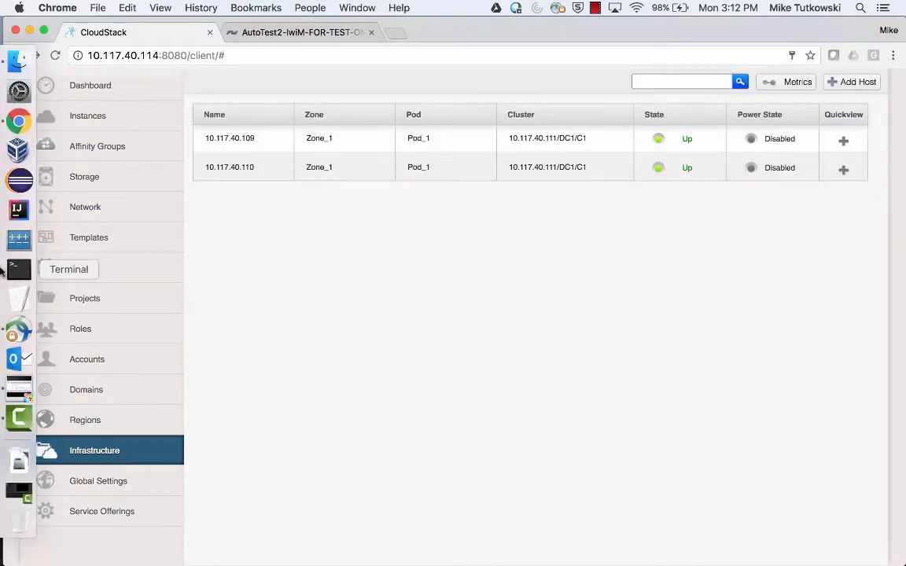
pyautogui.click(19, 388)
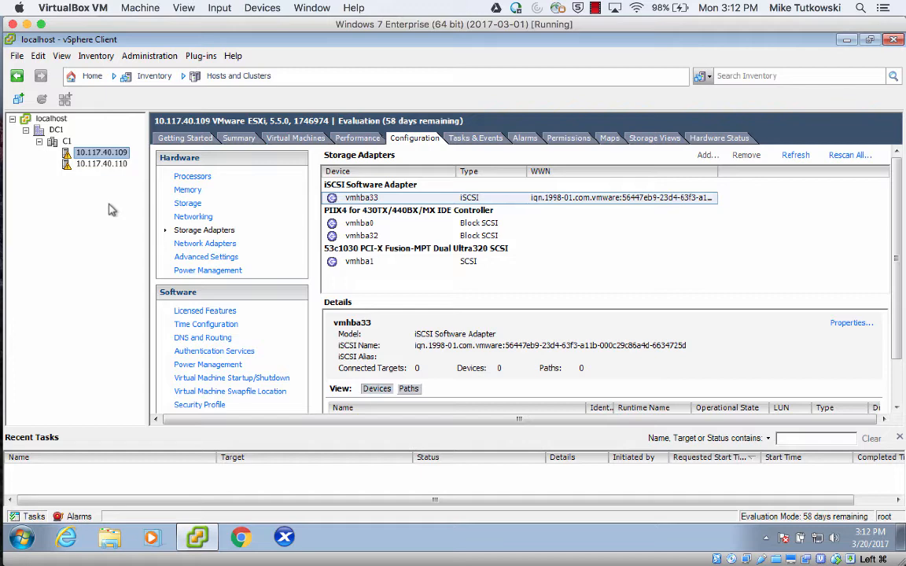
pyautogui.moveTo(3, 198)
pyautogui.click(19, 124)
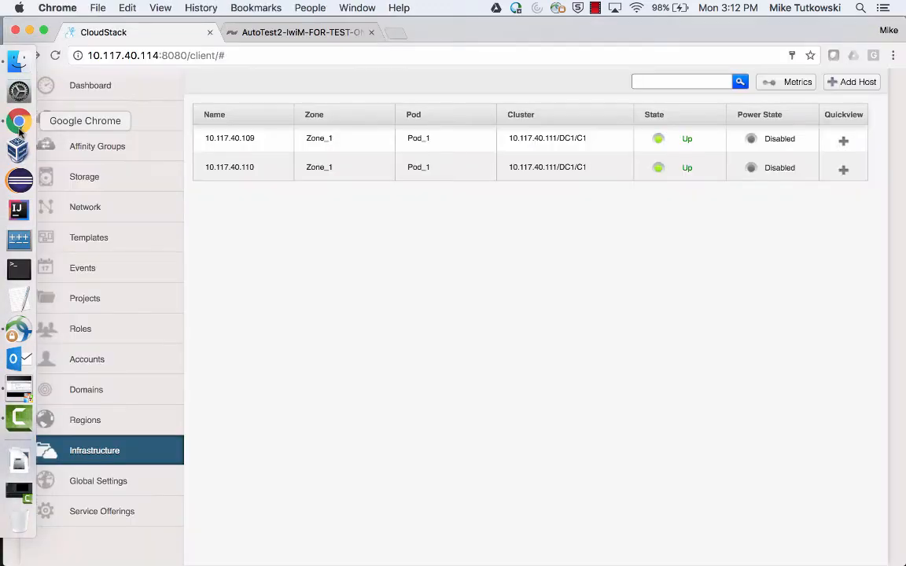
# Go from the Infrastructure overview to the primary storage list showing OCFS-2-PS, SF-1 and NFS.
pyautogui.click(152, 452)
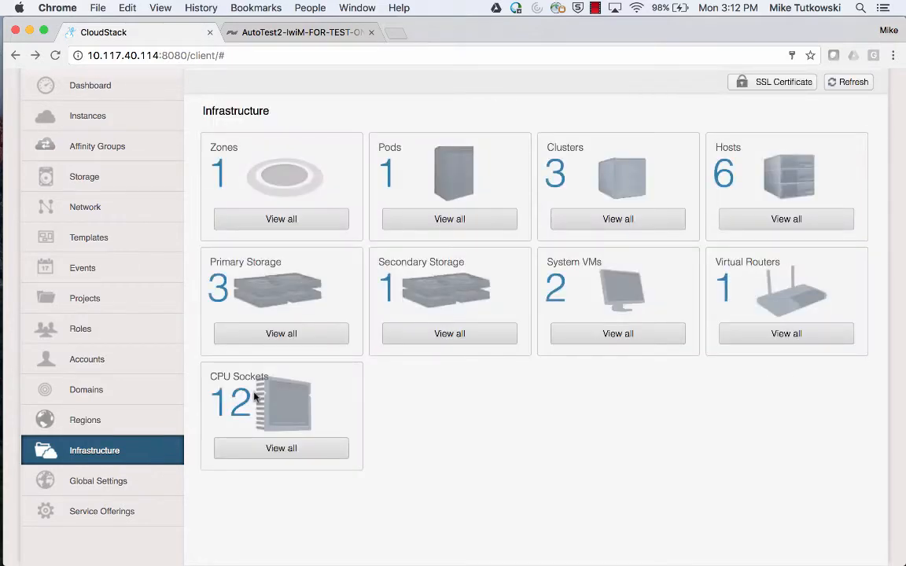
pyautogui.click(313, 336)
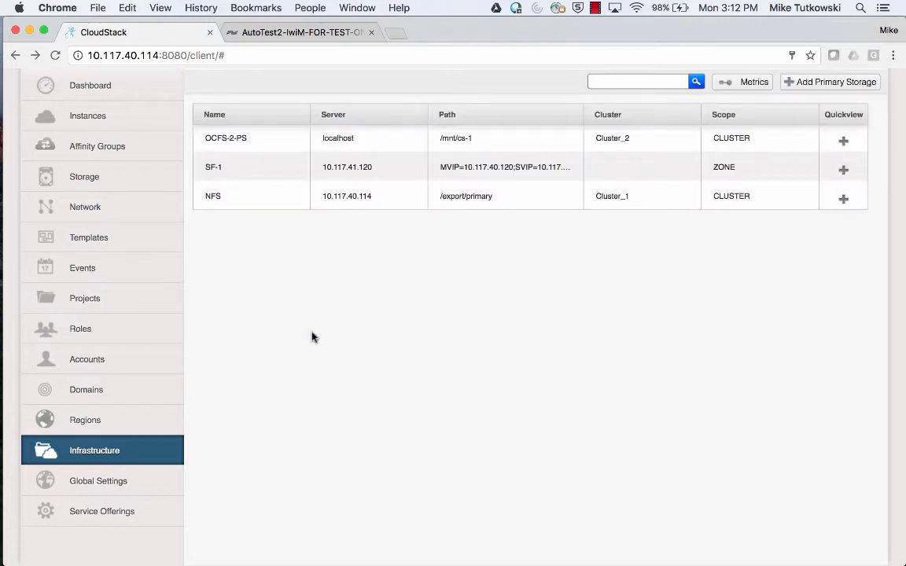
# Select the SF-1 primary storage pool to view its entry.
pyautogui.click(512, 167)
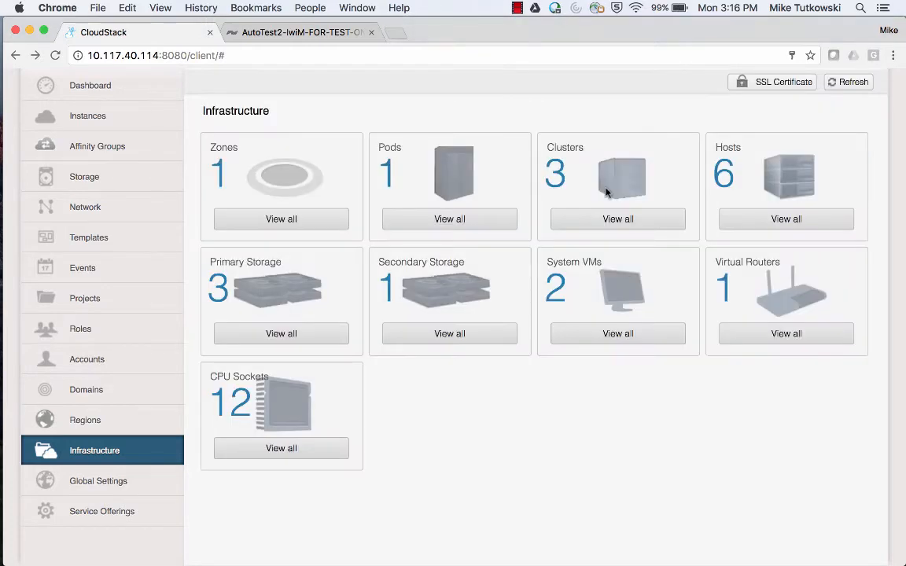
# Start a new compute offering named 'SF CO 1' with description 'SF CO 1 (Min = 300; Max = 600)'.
pyautogui.click(150, 511)
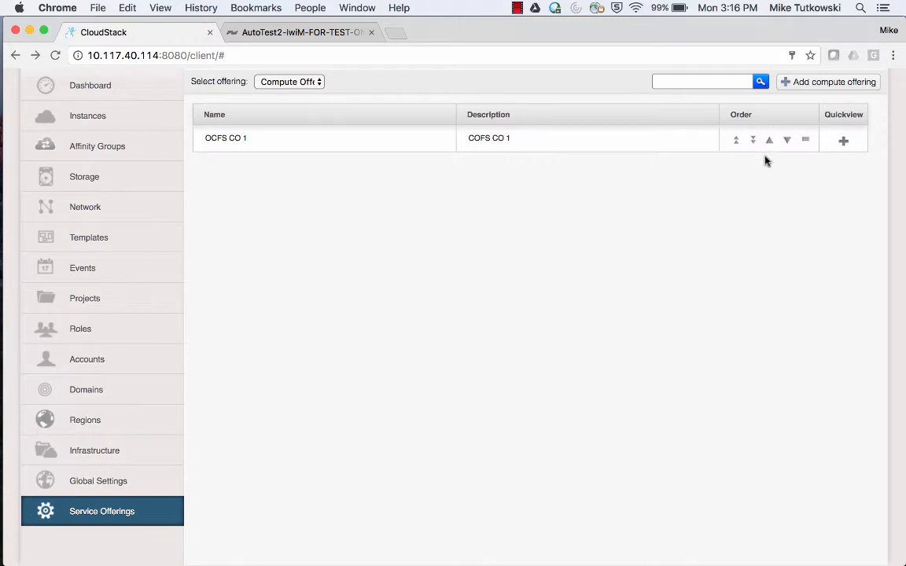
pyautogui.click(825, 95)
pyautogui.write('S')
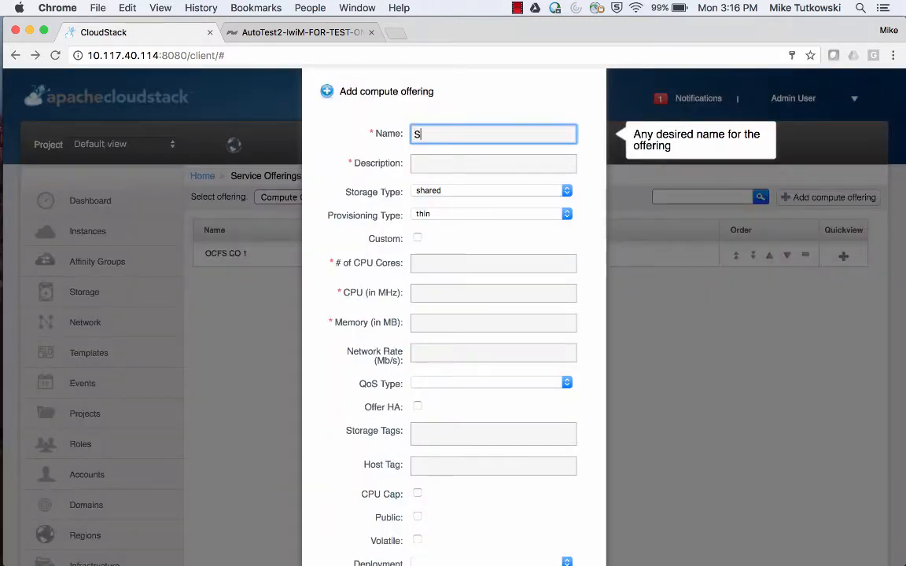
pyautogui.write('F CO ')
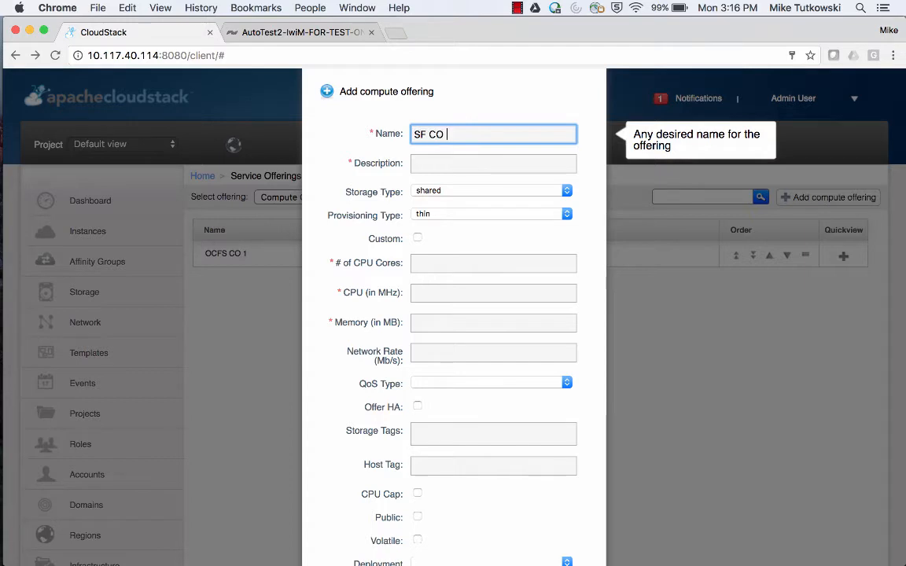
pyautogui.write('1')
pyautogui.click(493, 163)
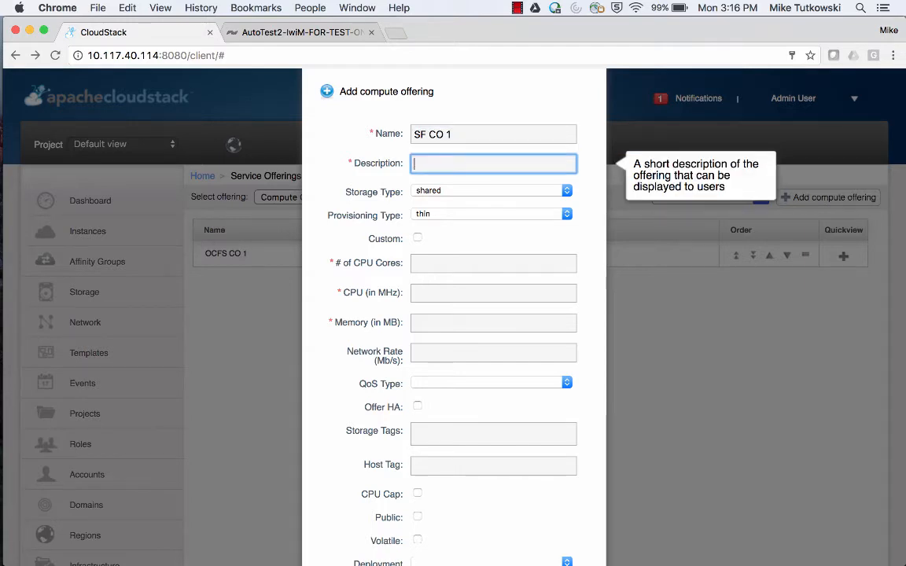
pyautogui.write('SF CO 1 (')
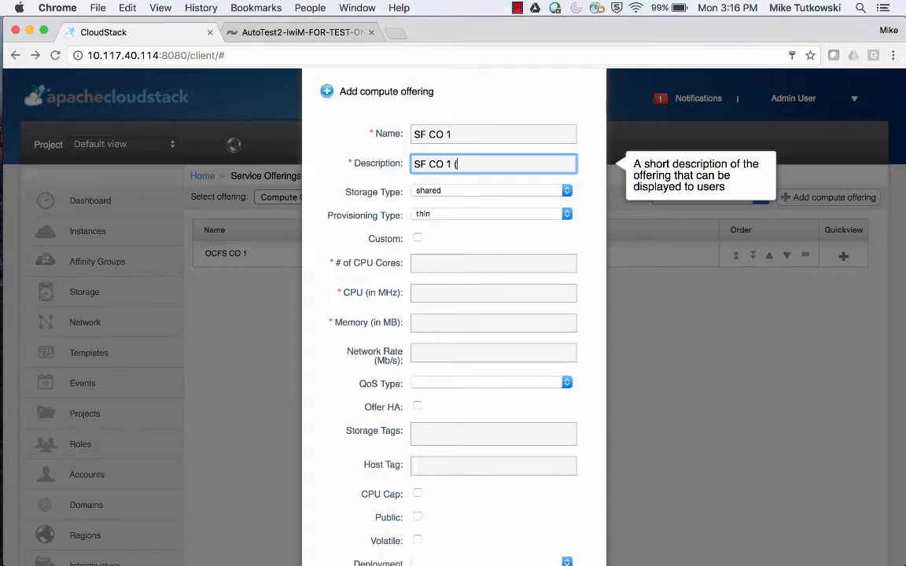
pyautogui.write('Min =')
pyautogui.write('300')
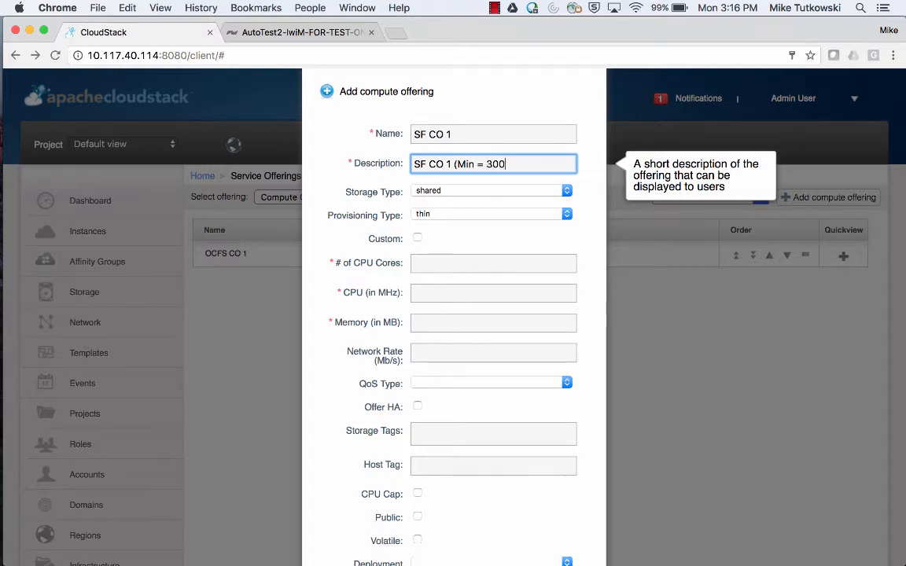
pyautogui.write('; Max = ')
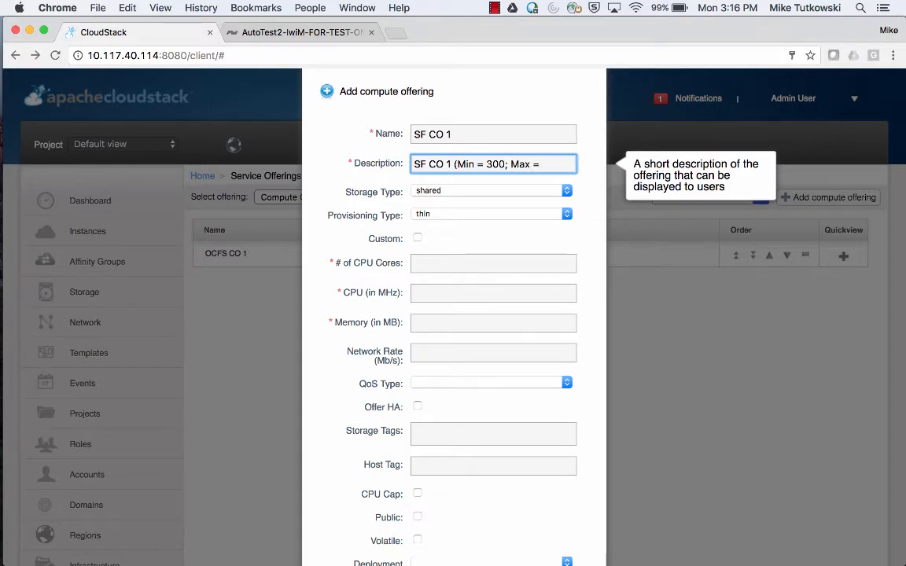
pyautogui.write('600)')
# Give the offering 1 CPU core at 200 MHz and 128 MB of memory.
pyautogui.click(540, 263)
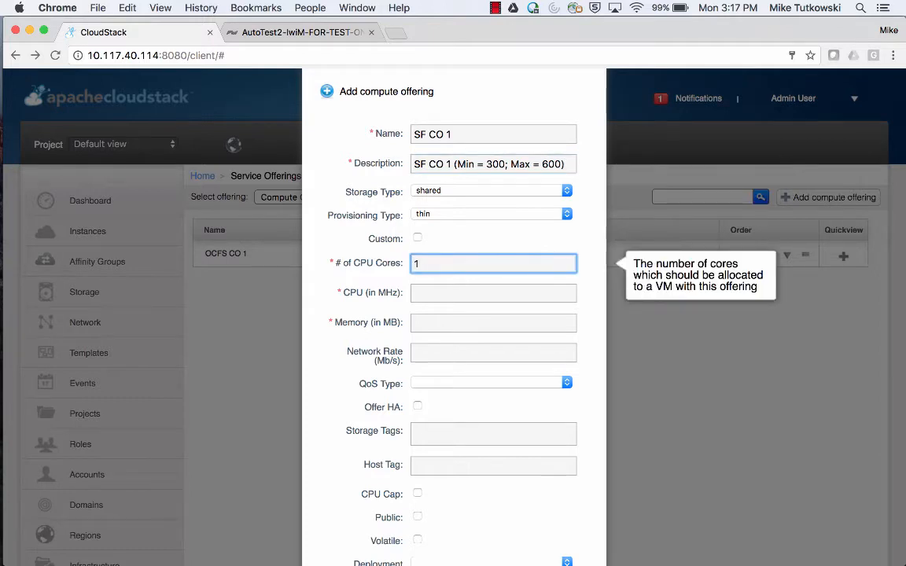
pyautogui.press('Tab')
pyautogui.write('200')
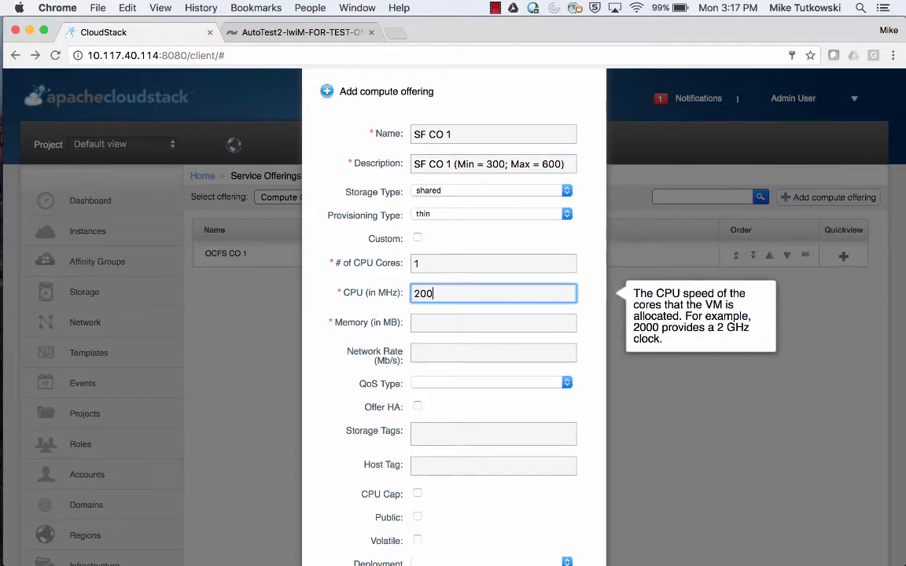
pyautogui.press('Tab')
pyautogui.write('128')
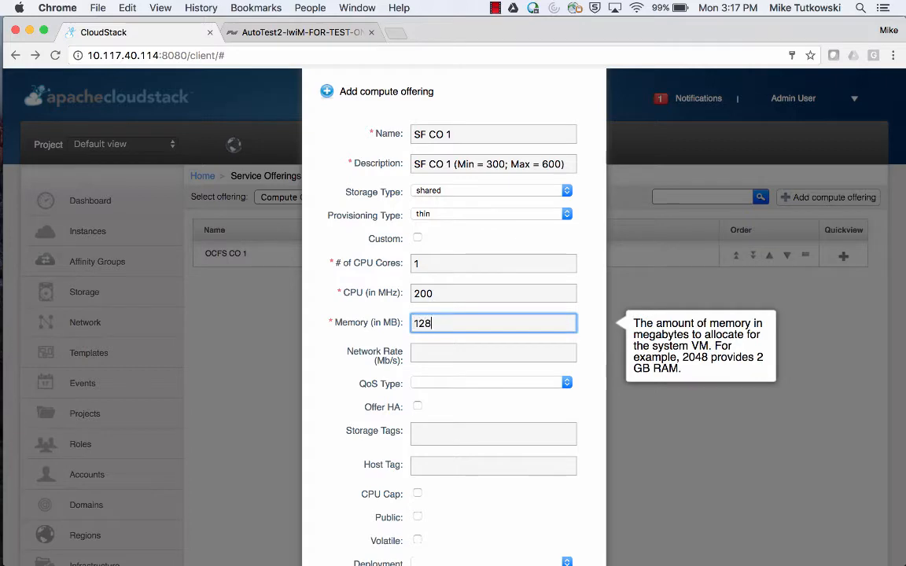
pyautogui.click(576, 384)
pyautogui.scroll(-3, 576, 384)
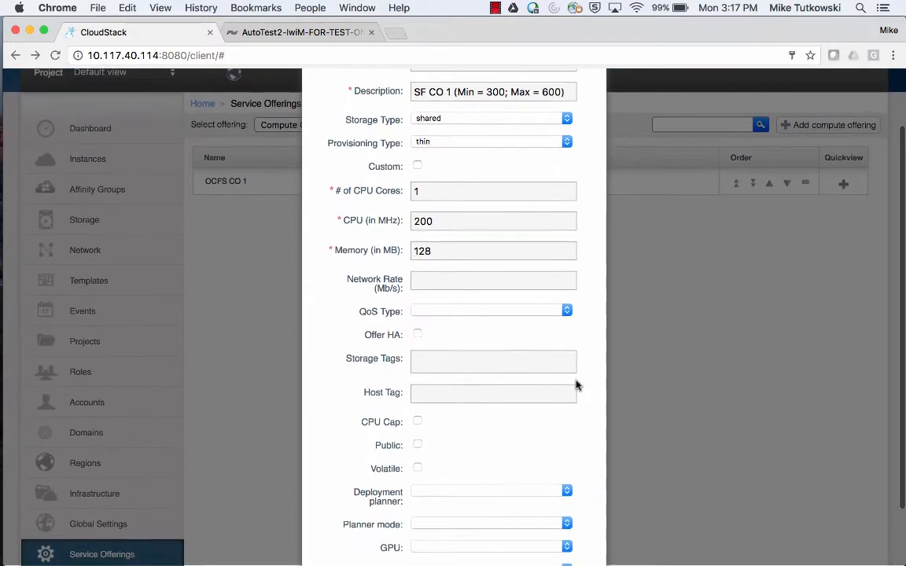
pyautogui.scroll(-1, 576, 385)
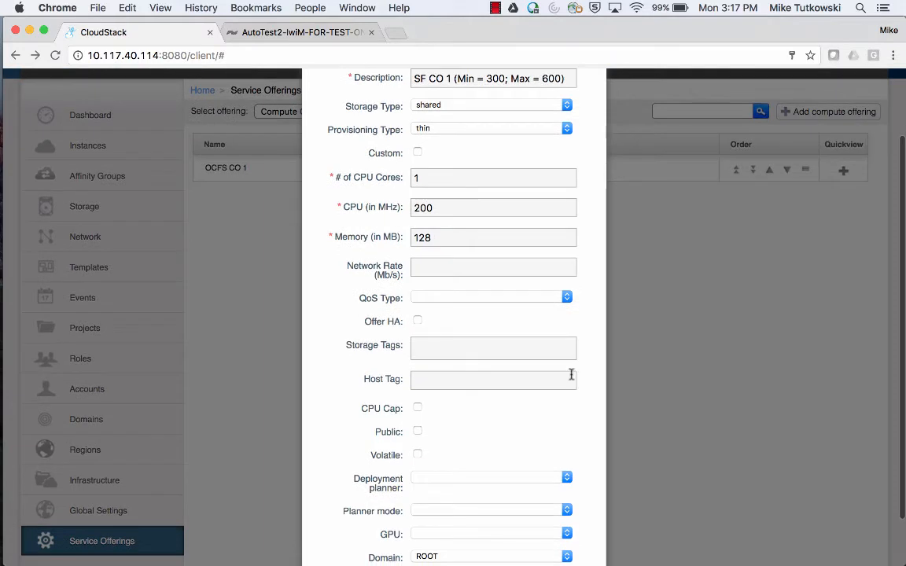
pyautogui.click(494, 298)
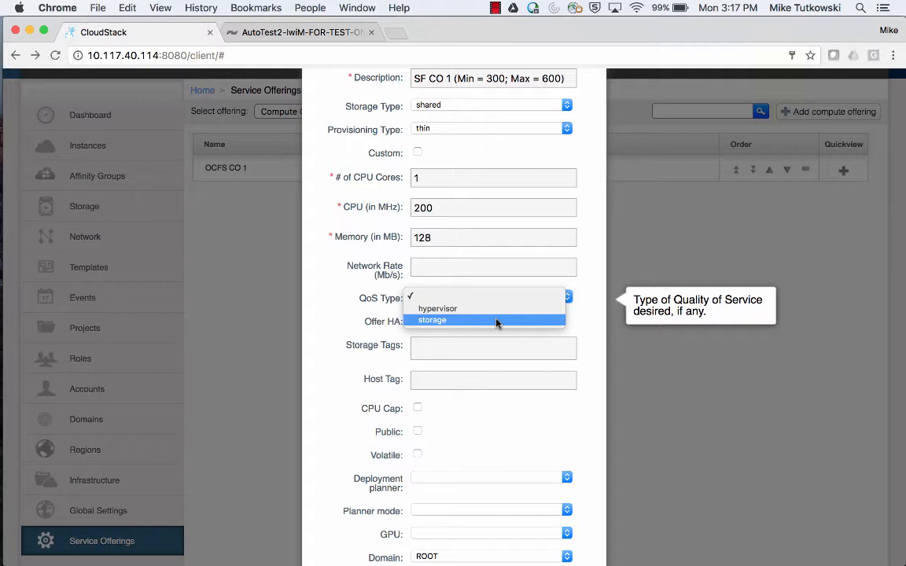
# Set QoS type to storage with Min IOPS 300 and Max IOPS 600.
pyautogui.click(496, 320)
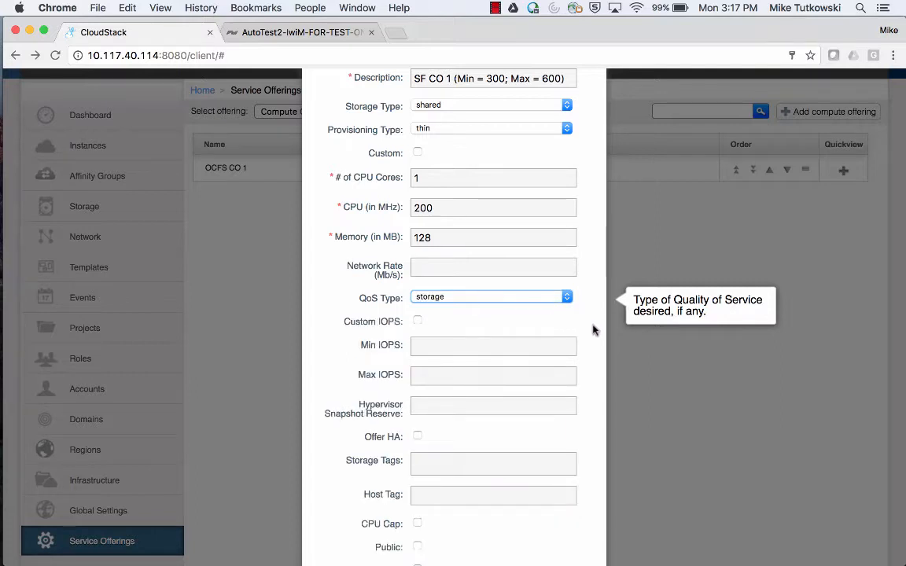
pyautogui.scroll(-2, 592, 329)
pyautogui.click(528, 297)
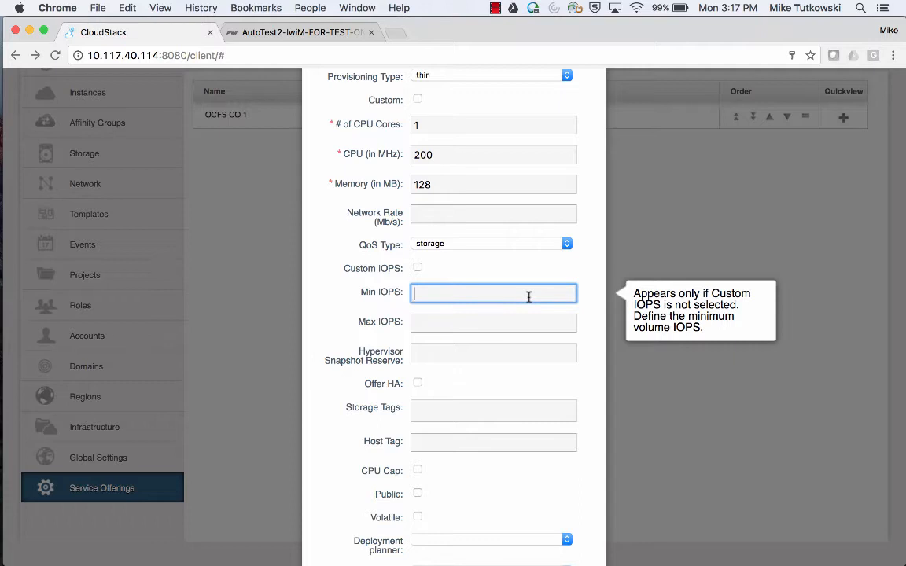
pyautogui.write('300')
pyautogui.press('Tab')
pyautogui.write('6')
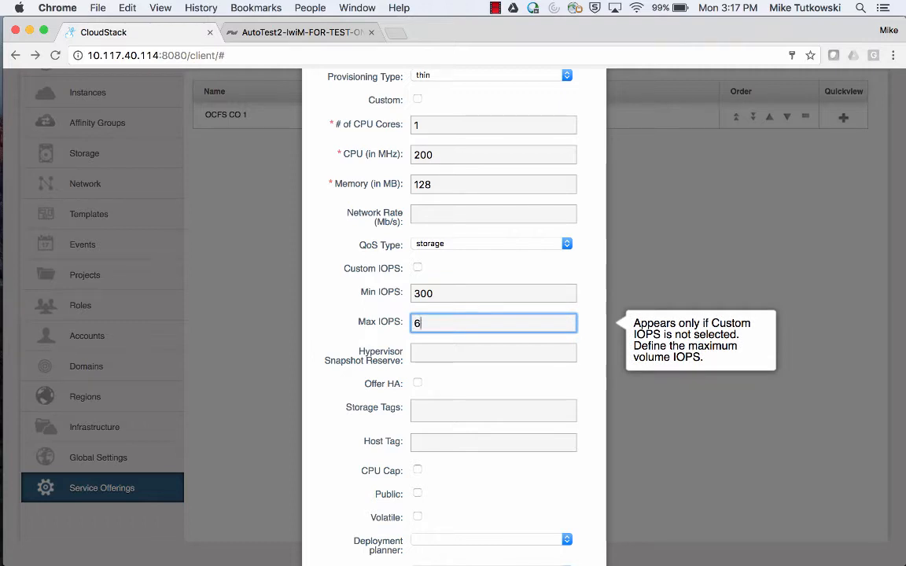
pyautogui.write('00')
pyautogui.press('Tab')
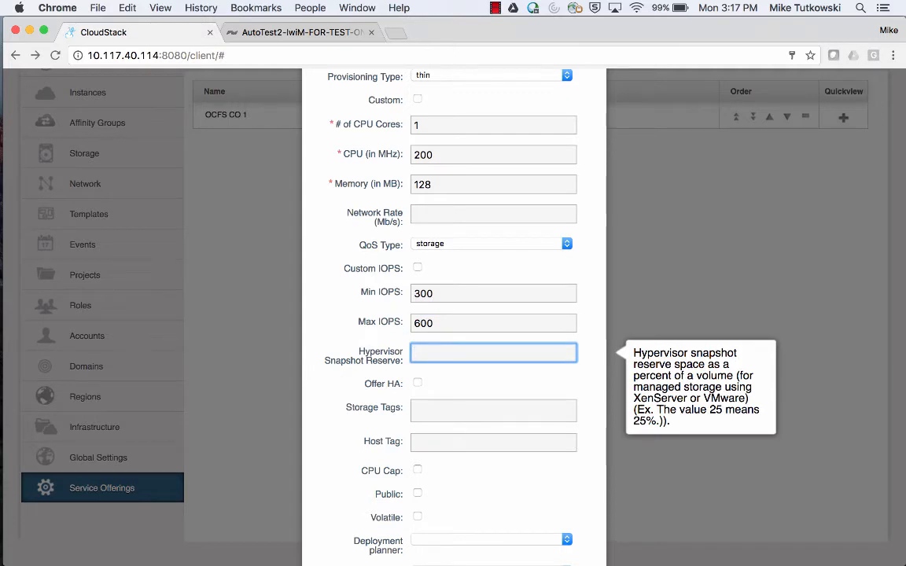
# Enter 125 as the Hypervisor Snapshot Reserve percentage.
pyautogui.write('125')
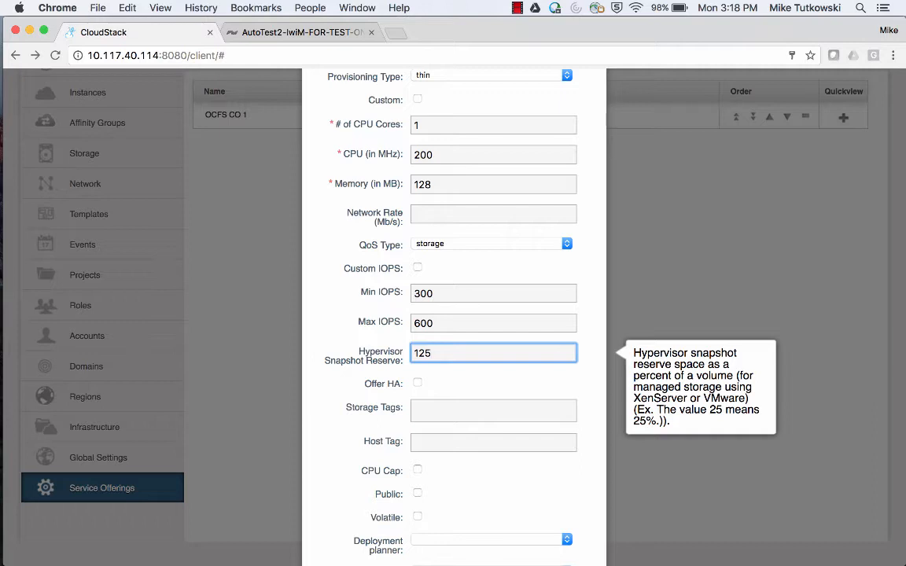
# Add the SF-A storage tag to the SF CO 1 offering.
pyautogui.click(563, 405)
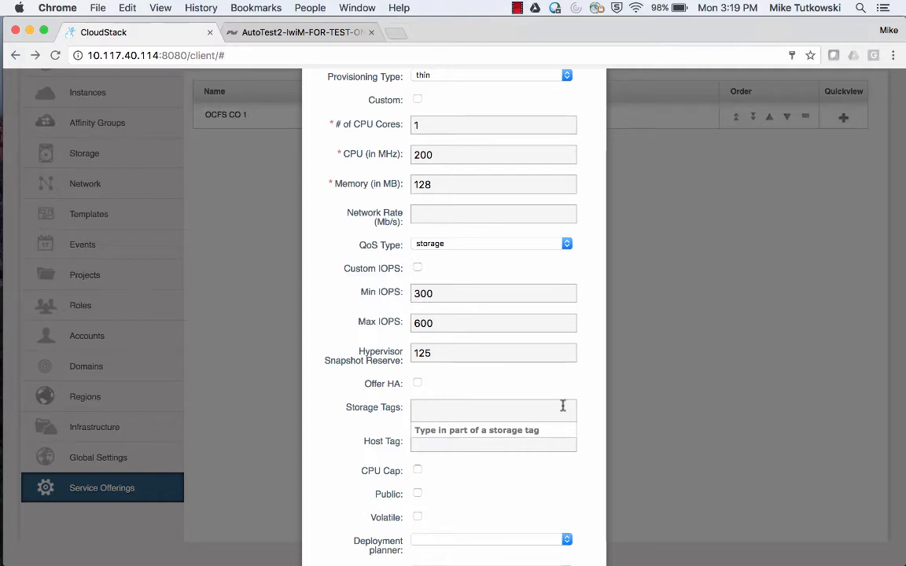
pyautogui.write('s')
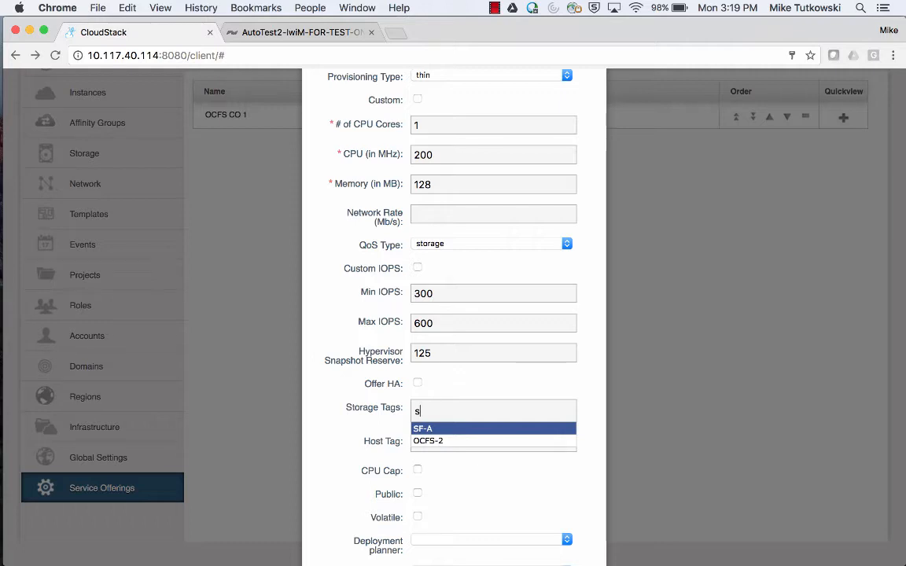
pyautogui.press('Return')
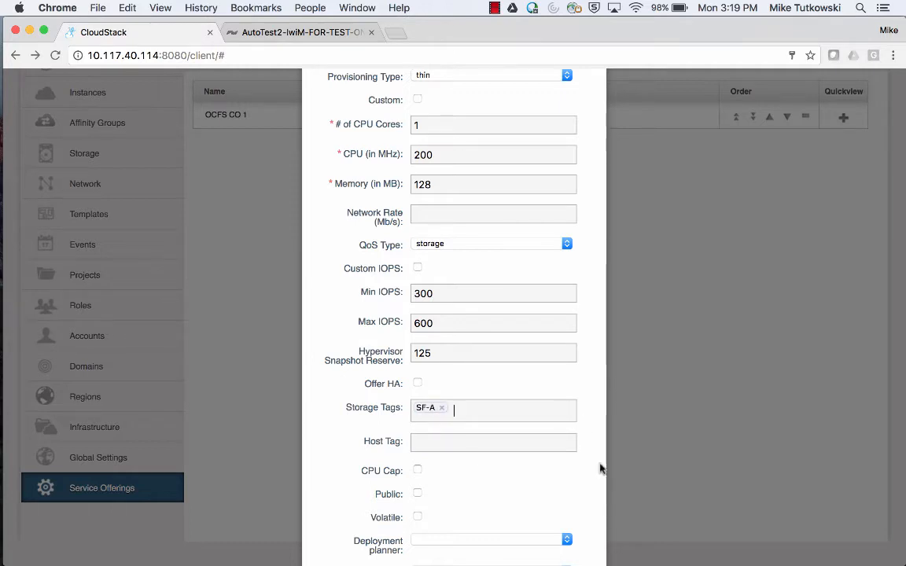
pyautogui.scroll(-3, 600, 470)
# Confirm the form to create the SF CO 1 compute offering.
pyautogui.scroll(-3, 601, 469)
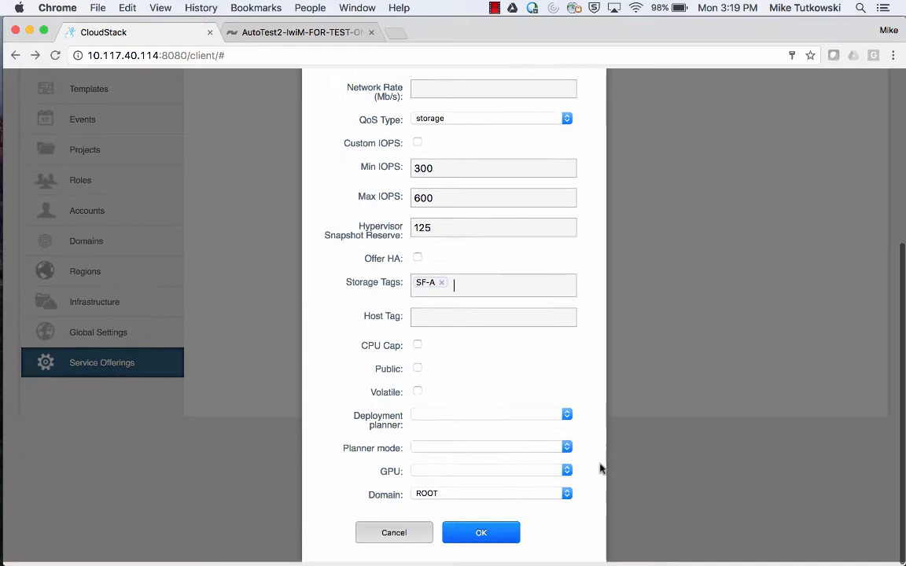
pyautogui.click(515, 541)
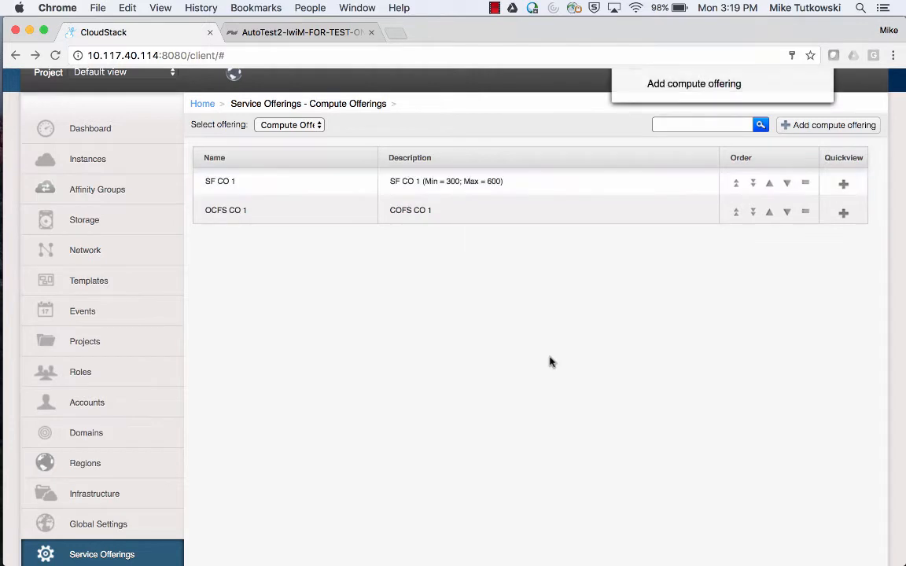
pyautogui.scroll(2, 550, 362)
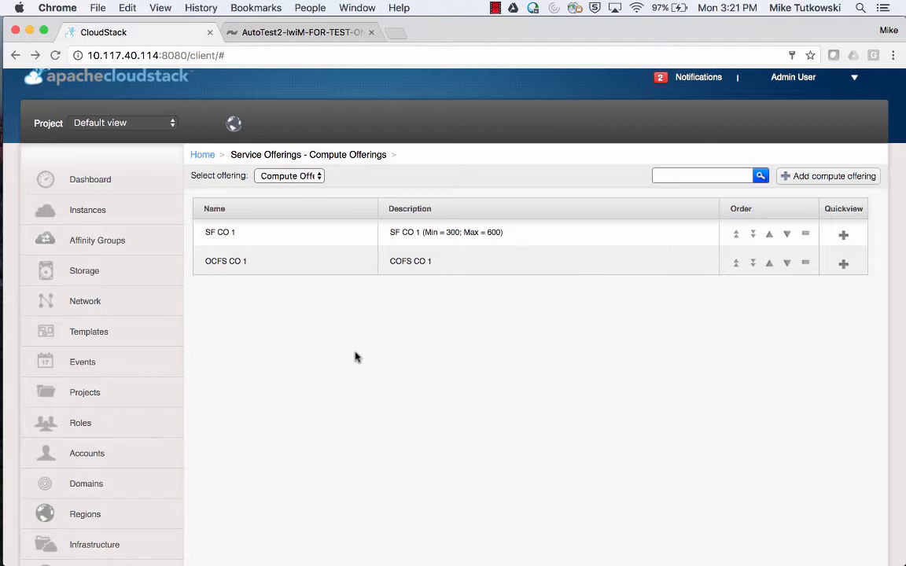
# Begin a Zone_1 instance with the CentOS 5.3 vSphere template and SF CO 1 offering.
pyautogui.click(164, 213)
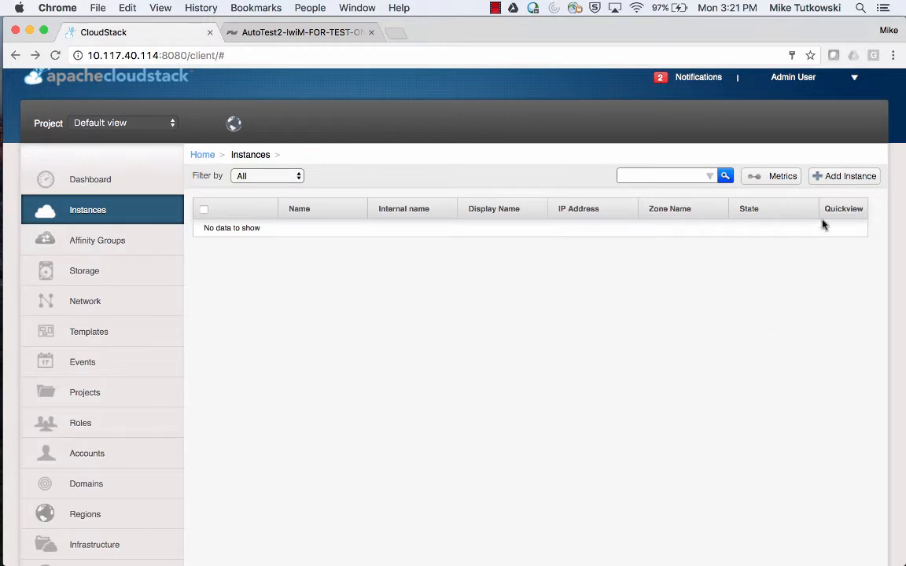
pyautogui.click(847, 188)
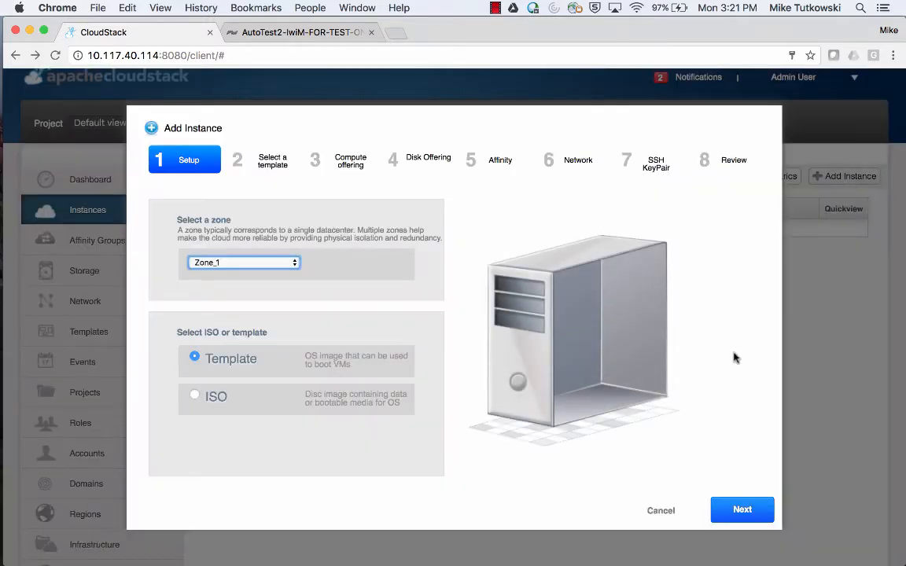
pyautogui.click(742, 510)
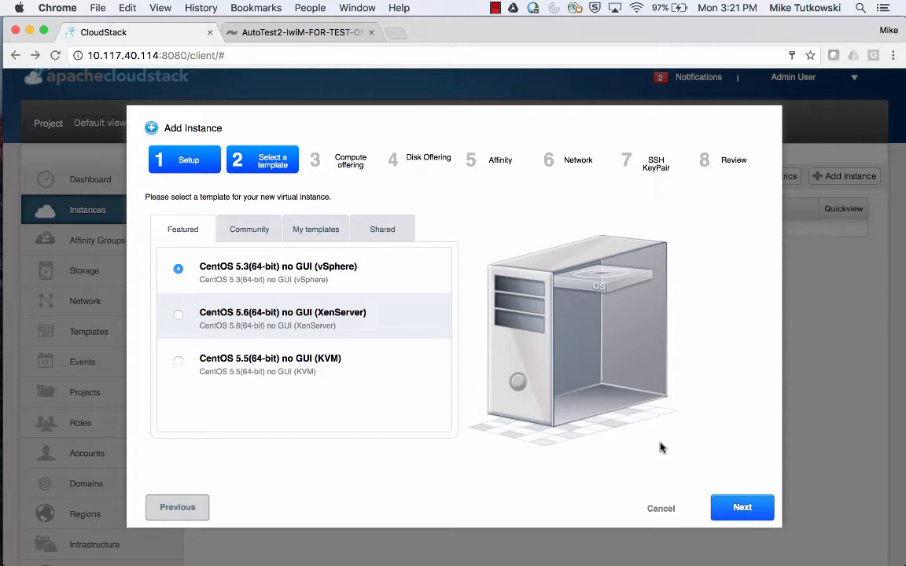
pyautogui.click(743, 509)
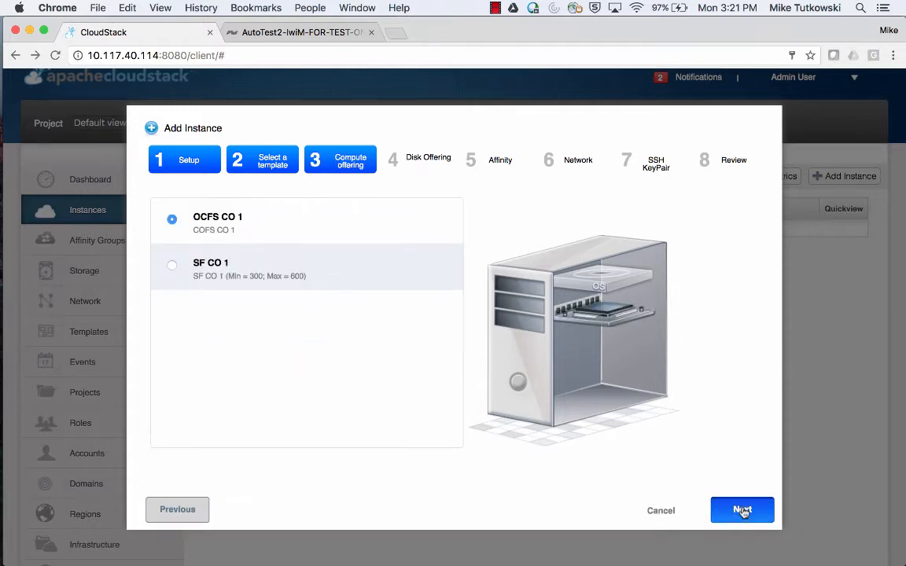
pyautogui.click(220, 265)
# Advance the Add Instance wizard with no disk offering, affinity group, network or key pair changes.
pyautogui.click(742, 510)
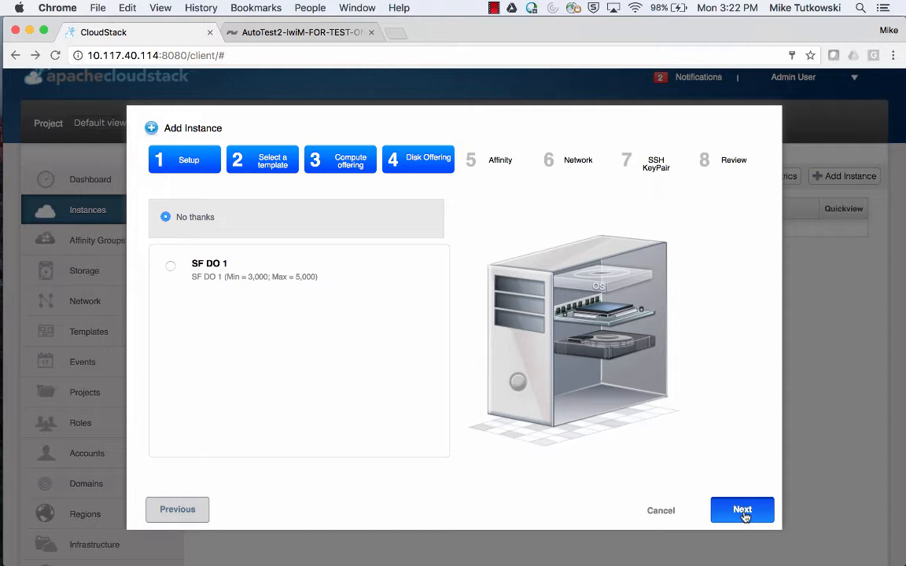
pyautogui.click(742, 510)
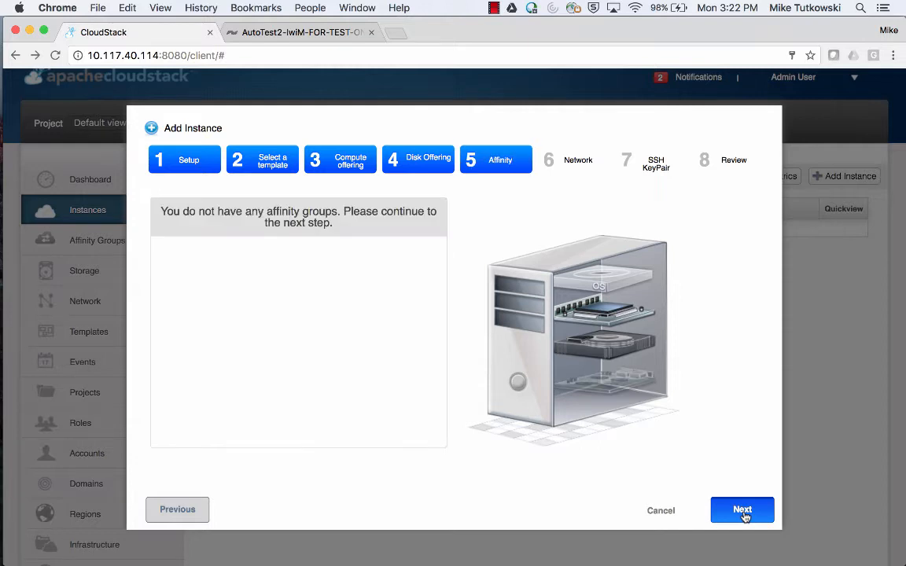
pyautogui.click(742, 511)
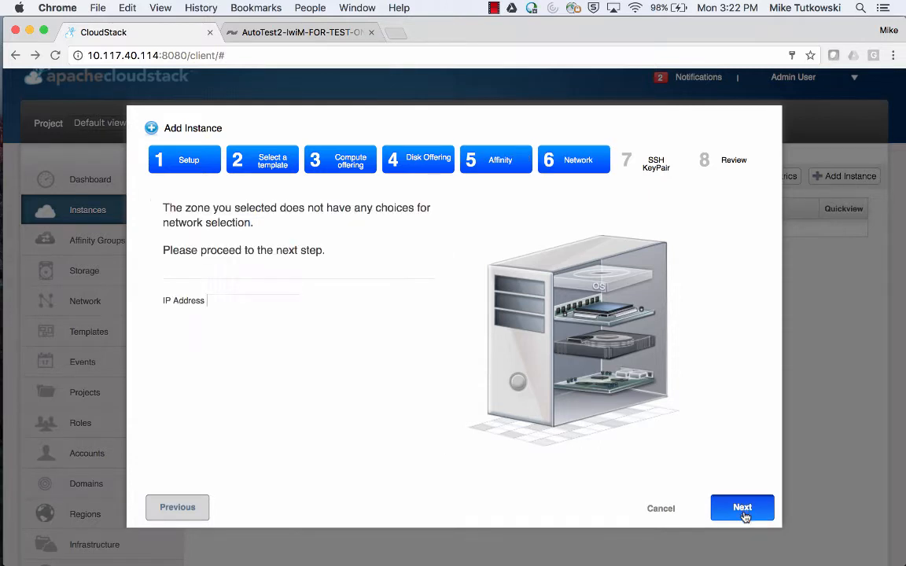
pyautogui.click(742, 511)
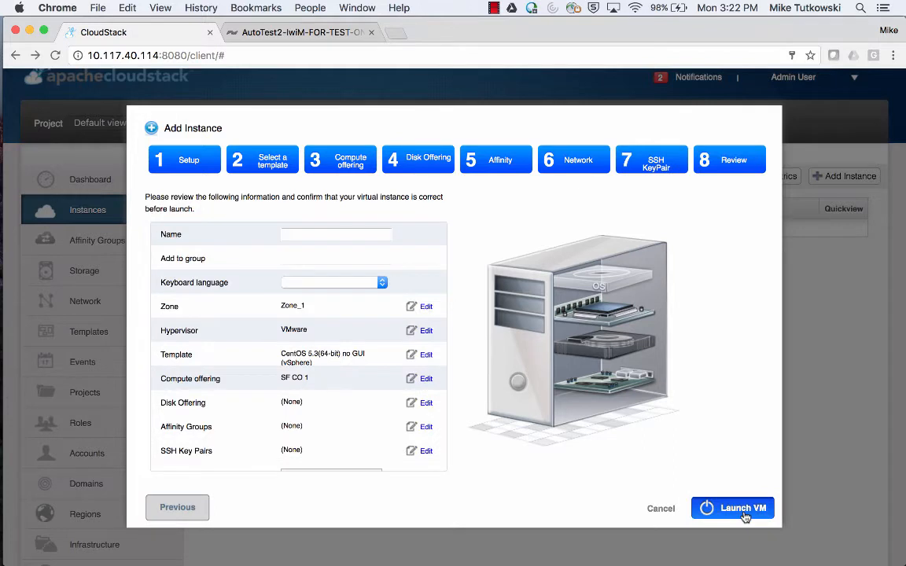
# Name the new instance VM-VS-1 and launch the VM.
pyautogui.click(351, 234)
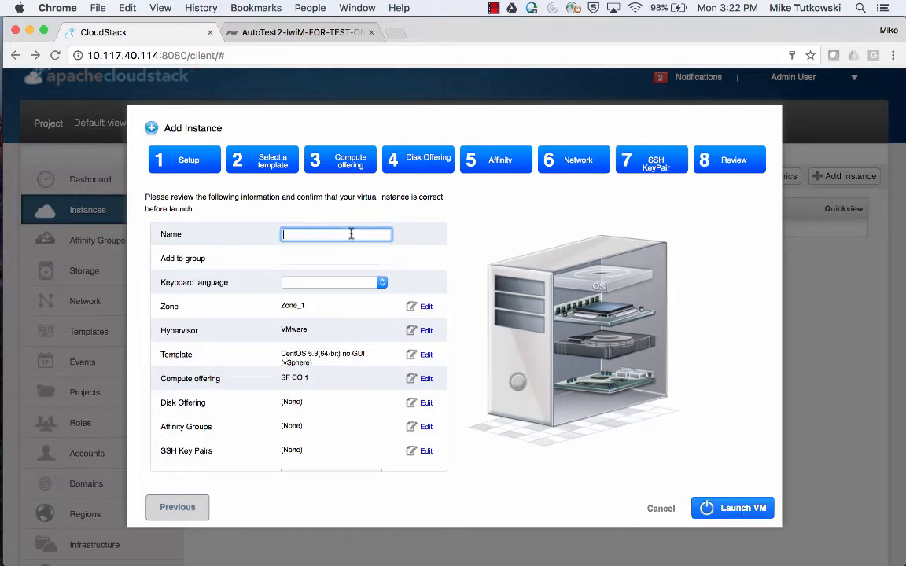
pyautogui.write('VM')
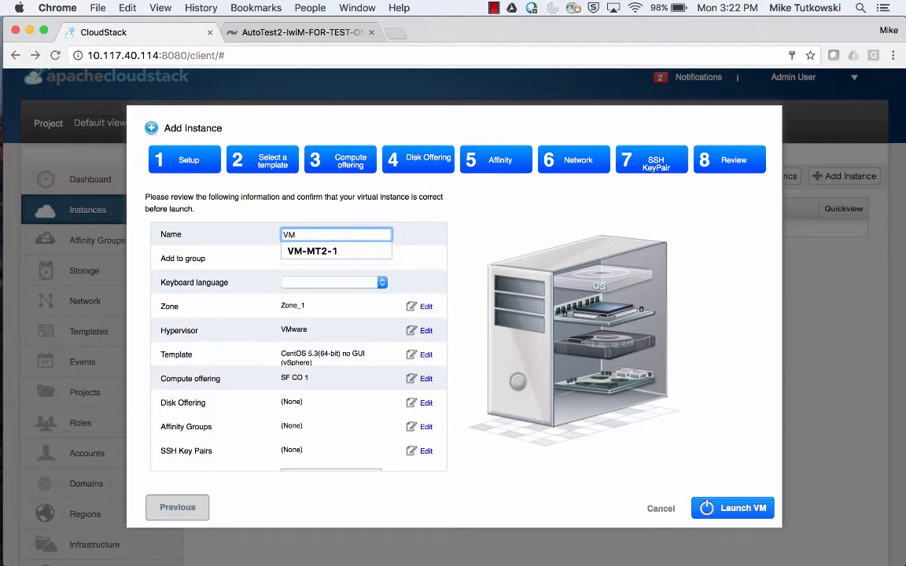
pyautogui.write('-VS-1')
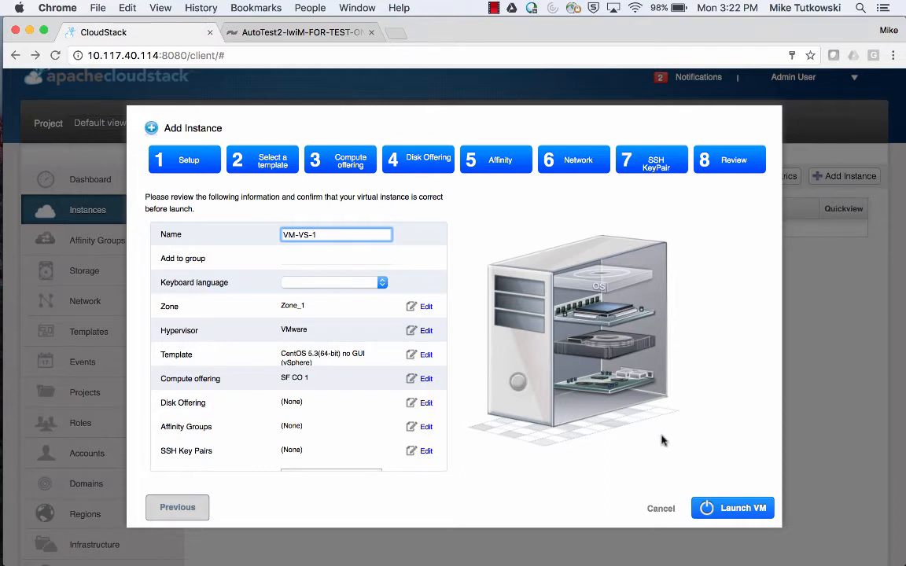
pyautogui.click(735, 511)
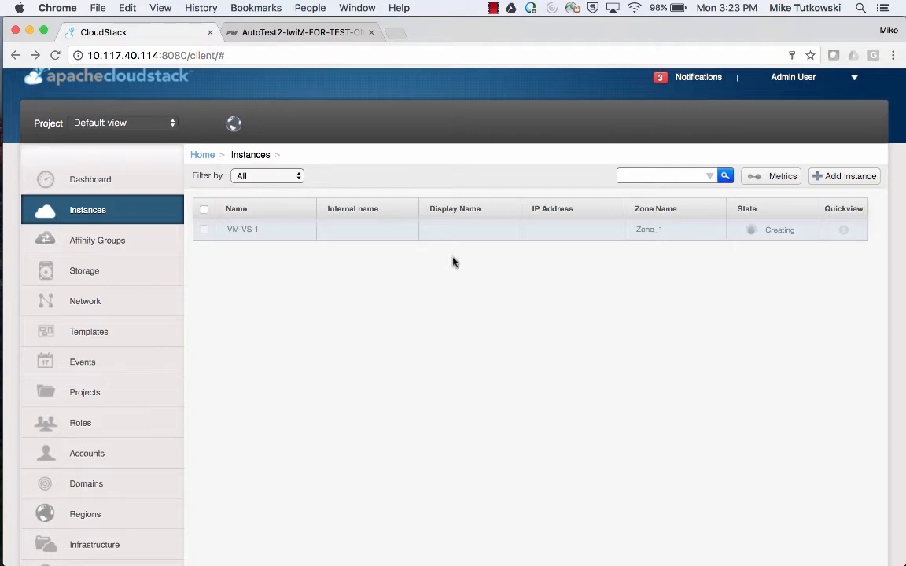
# Go to the SolidFire cluster page and refresh the Volumes list.
pyautogui.click(310, 42)
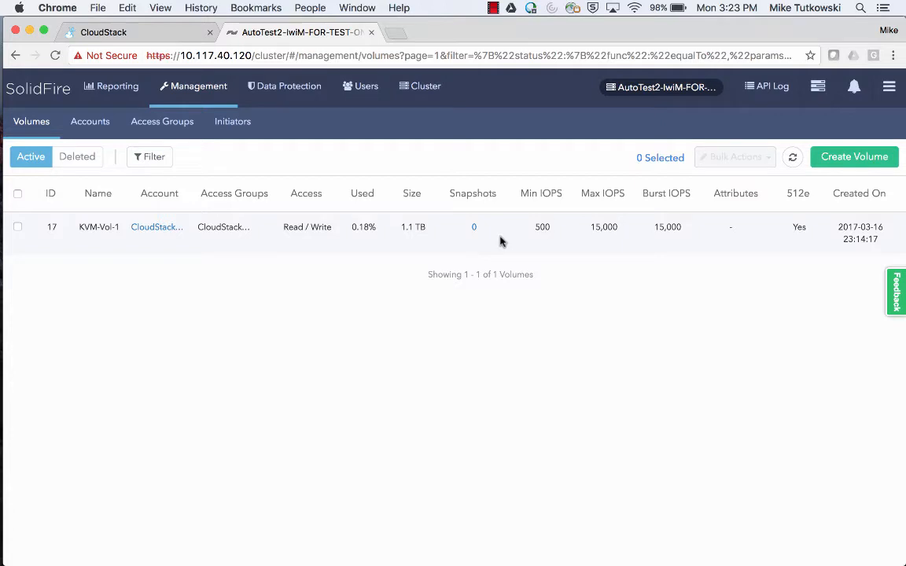
pyautogui.click(792, 158)
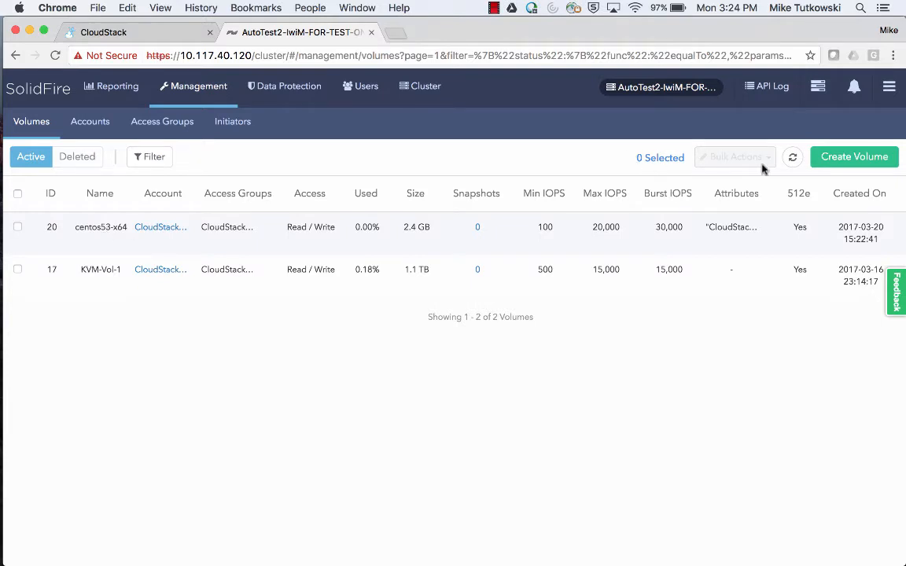
# Refresh the volumes and open View Details for the centos53-x64 volume.
pyautogui.click(791, 159)
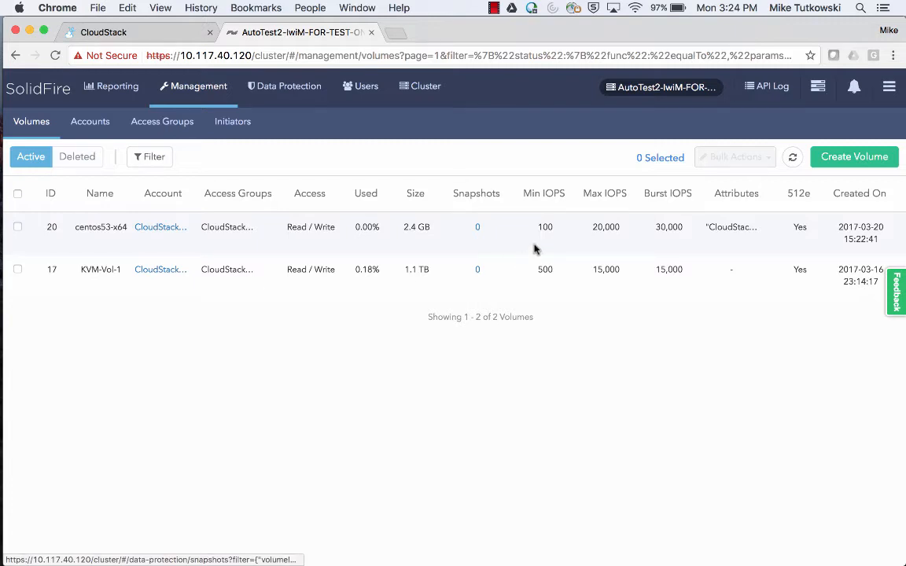
pyautogui.hscroll(3, 532, 244)
pyautogui.click(875, 228)
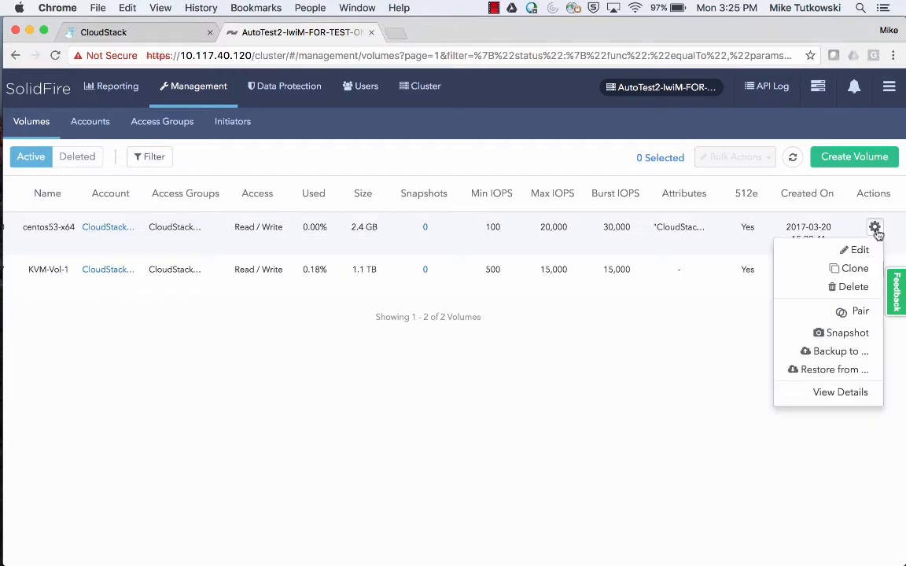
pyautogui.click(840, 392)
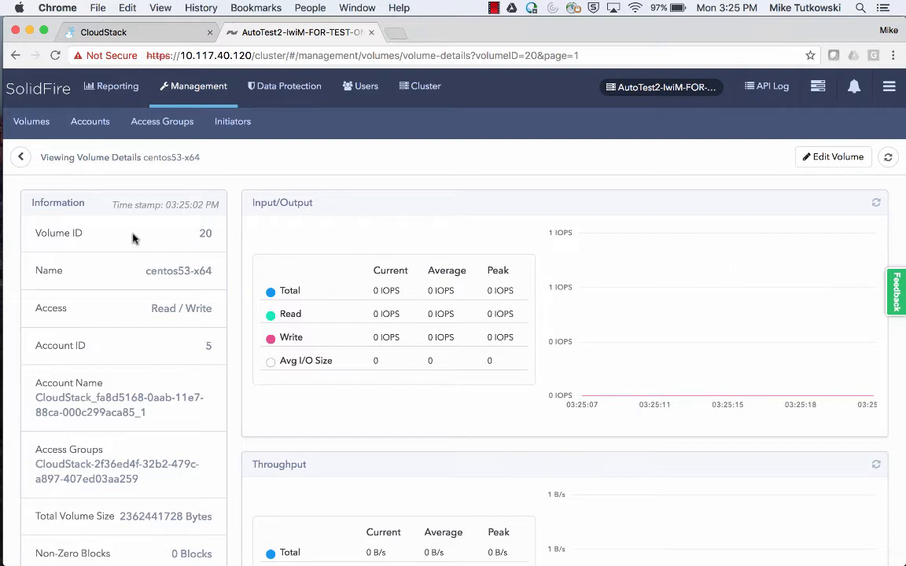
# Return to the SolidFire volumes list, then go back to CloudStack's Instances page to watch VM-VS-1 creating.
pyautogui.click(48, 135)
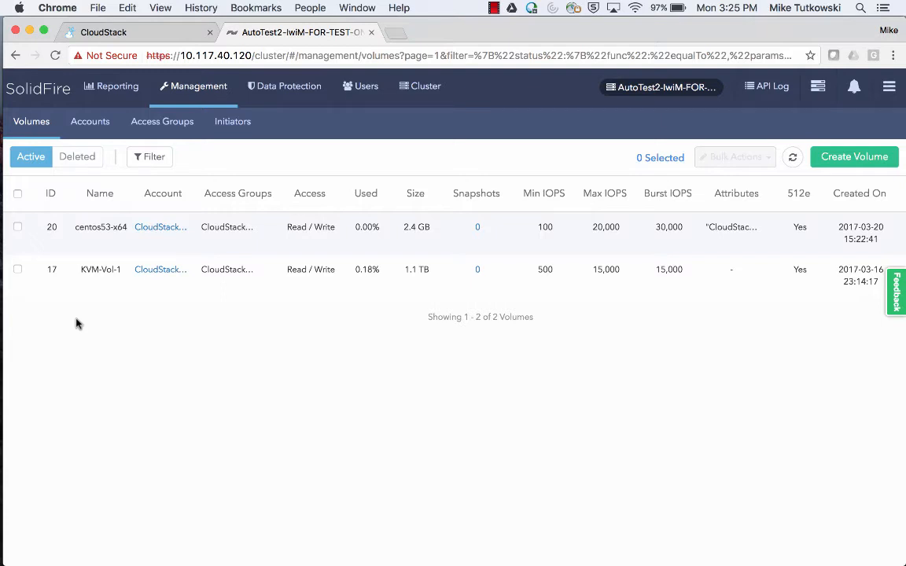
pyautogui.click(158, 35)
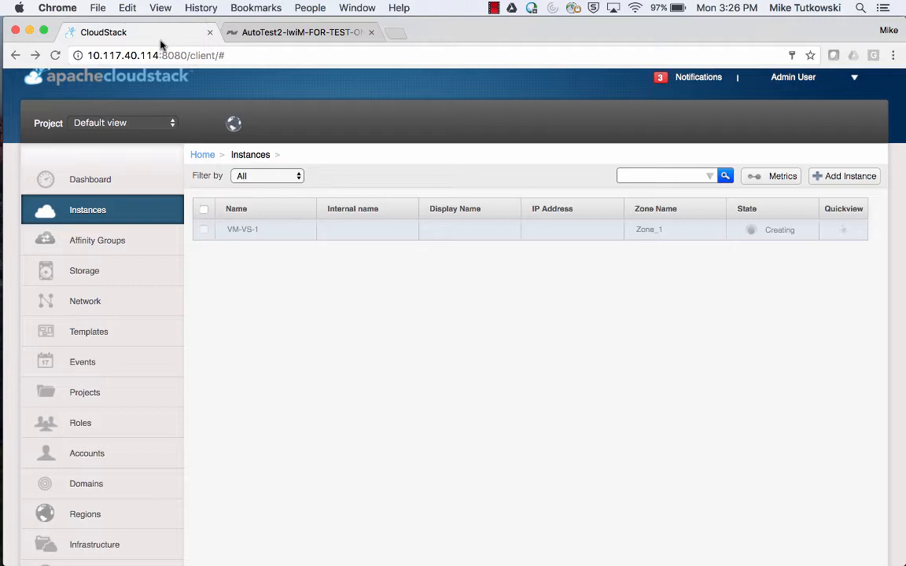
# Switch to the vSphere Client showing host 10.117.40.109's storage adapters.
pyautogui.moveTo(6, 176)
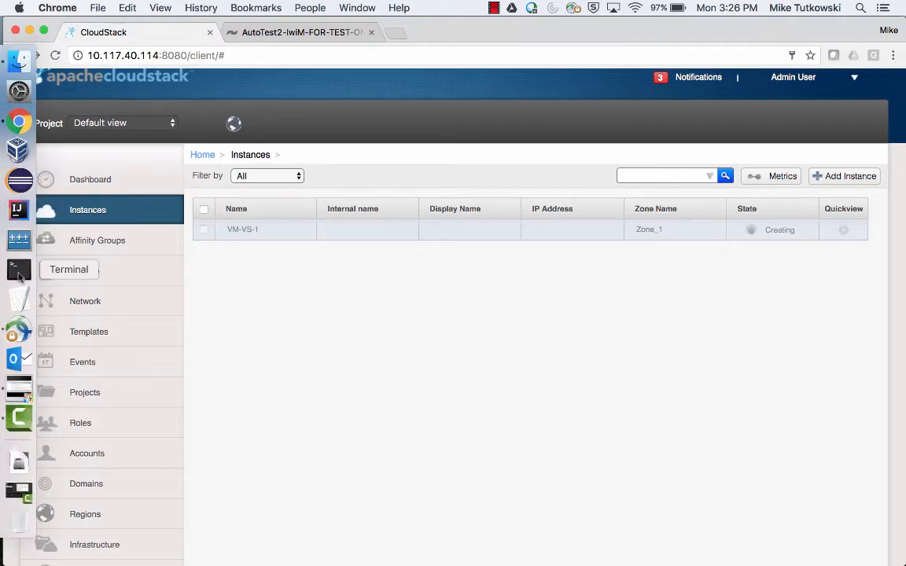
pyautogui.click(19, 385)
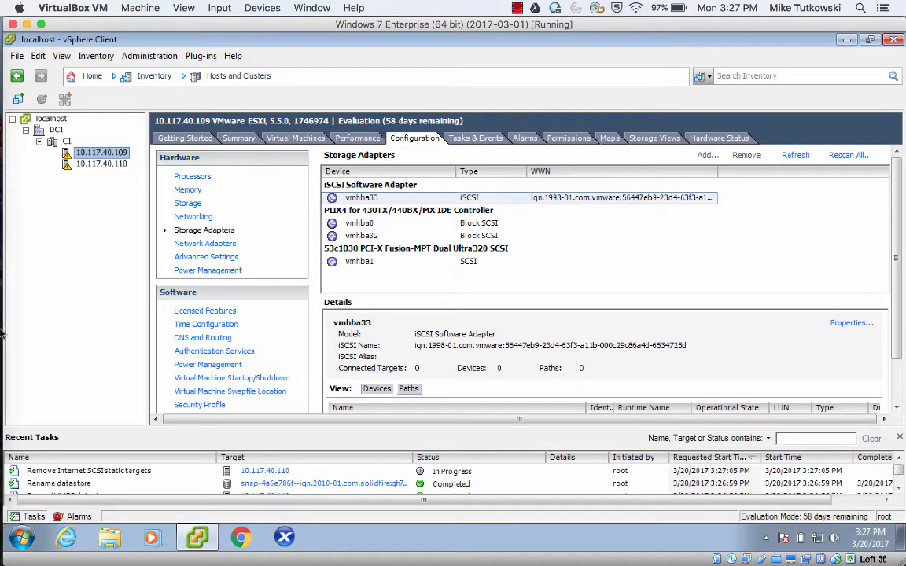
# Return to CloudStack's Instances list to check VM-VS-1's state.
pyautogui.moveTo(4, 333)
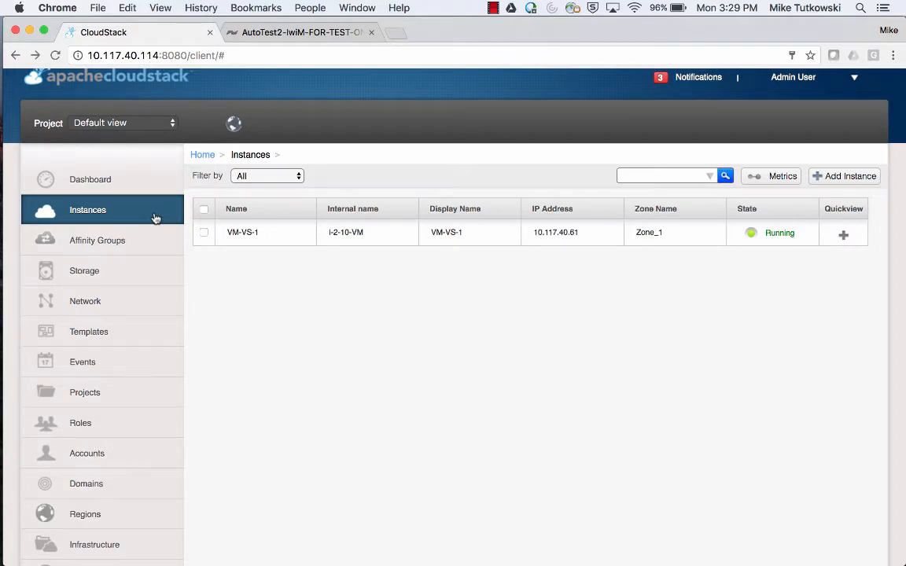
pyautogui.moveTo(842, 238)
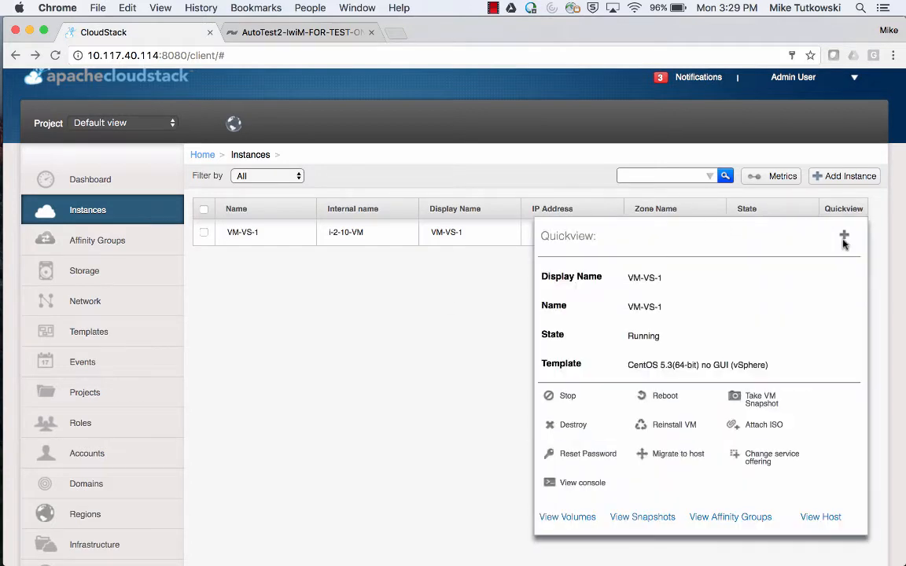
pyautogui.click(588, 481)
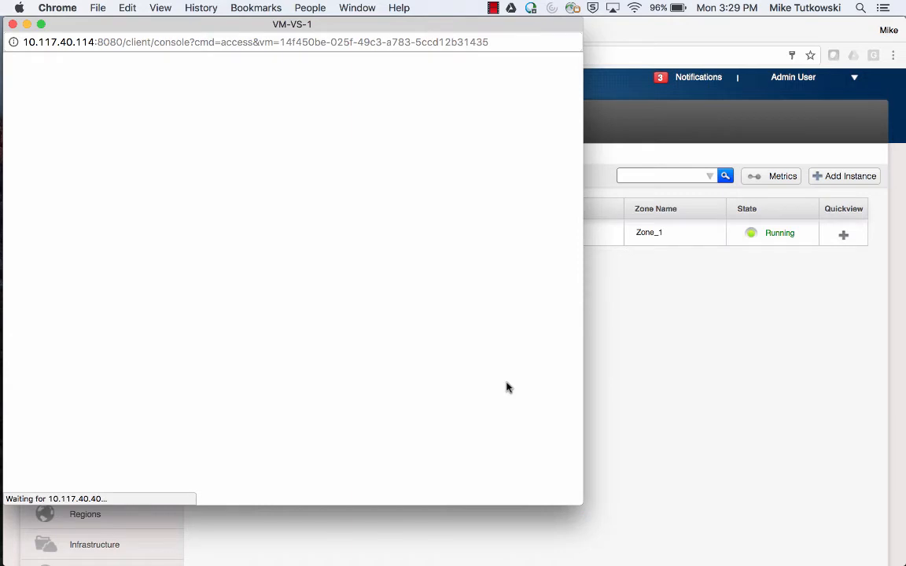
pyautogui.click(684, 387)
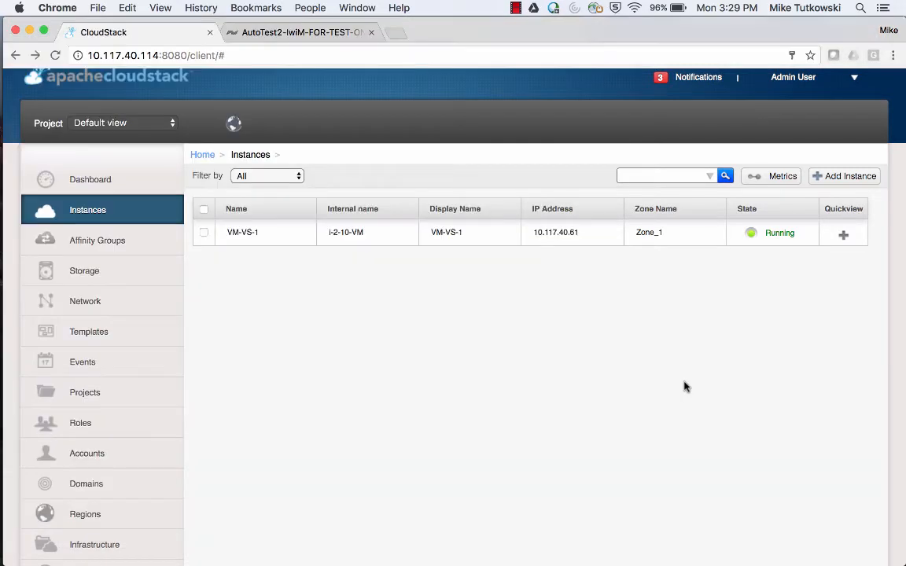
# Refresh the SolidFire volumes to reveal ROOT-10 and select the centos53-x64 volume name.
pyautogui.click(302, 33)
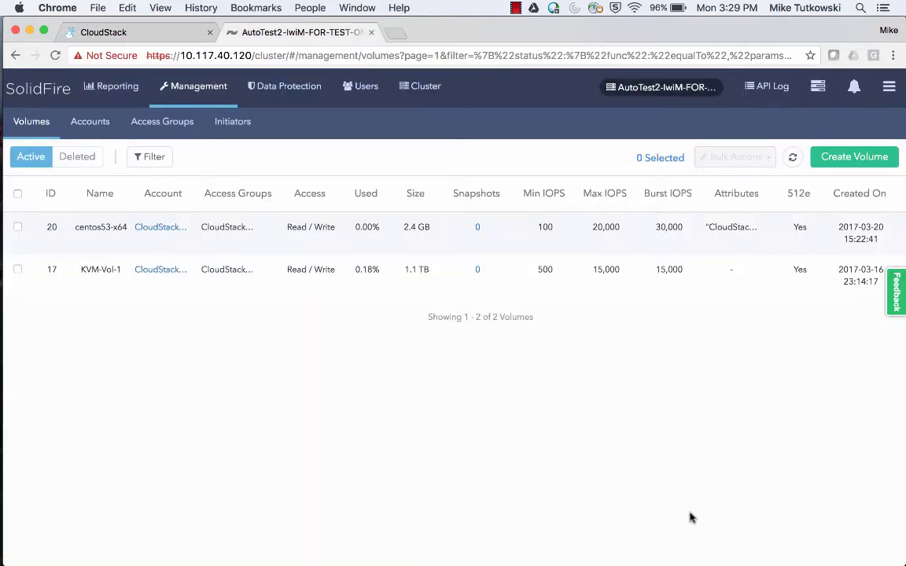
pyautogui.click(791, 161)
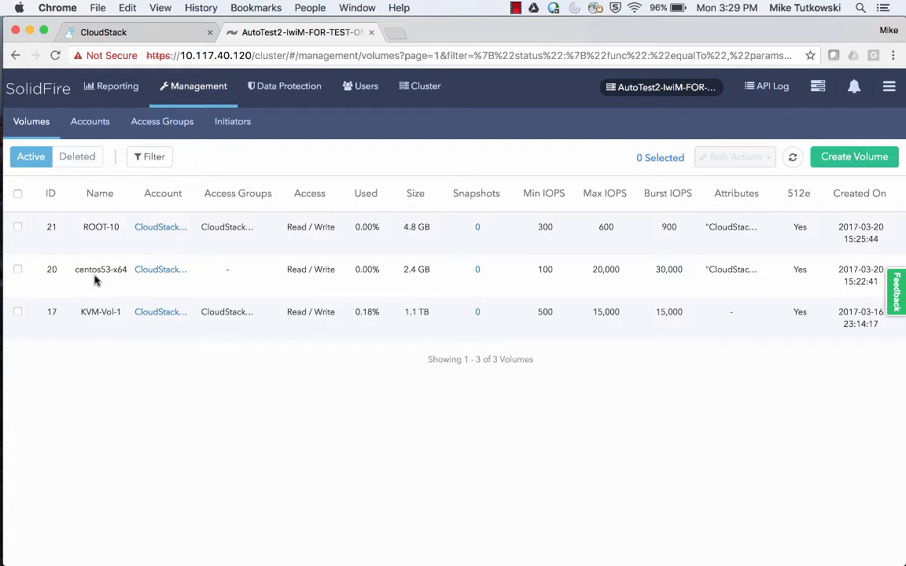
pyautogui.moveTo(75, 269); pyautogui.dragTo(126, 269)
pyautogui.click(84, 228)
pyautogui.moveTo(83, 228); pyautogui.dragTo(118, 228)
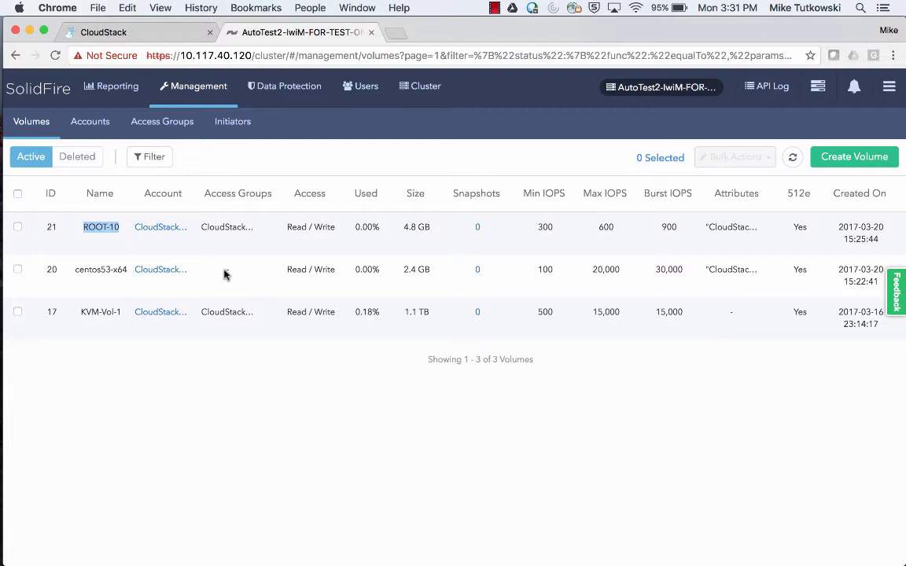
pyautogui.moveTo(4, 283)
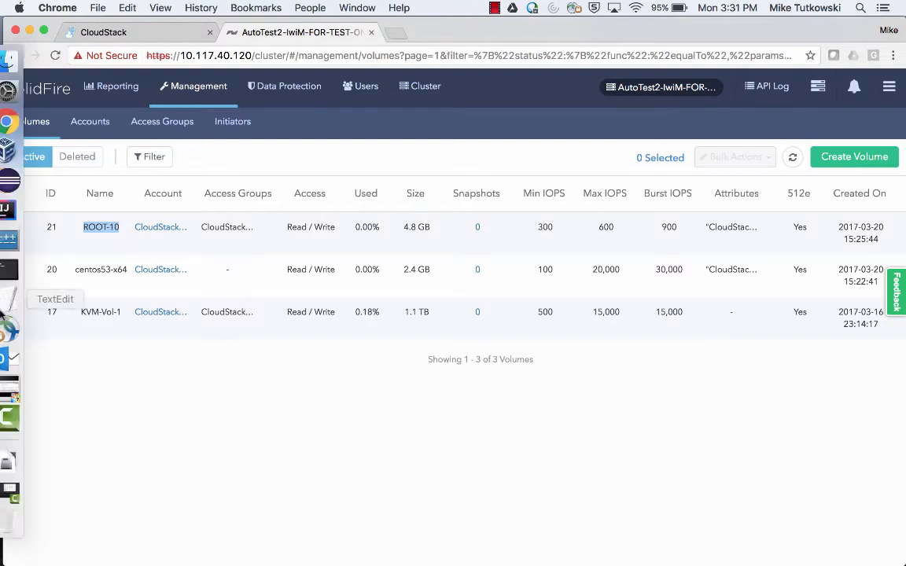
# Open the console of i-2-10-VM in the vSphere Client.
pyautogui.click(17, 388)
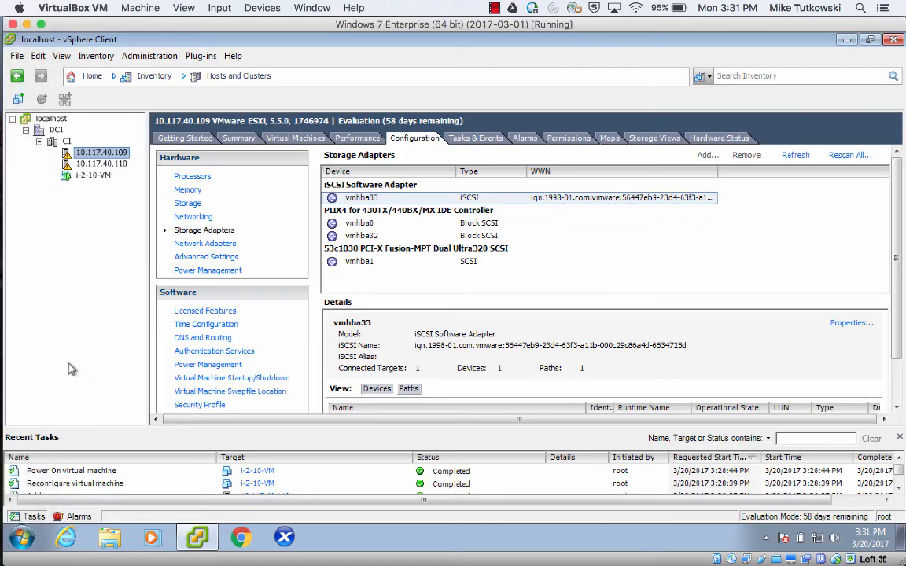
pyautogui.click(93, 176)
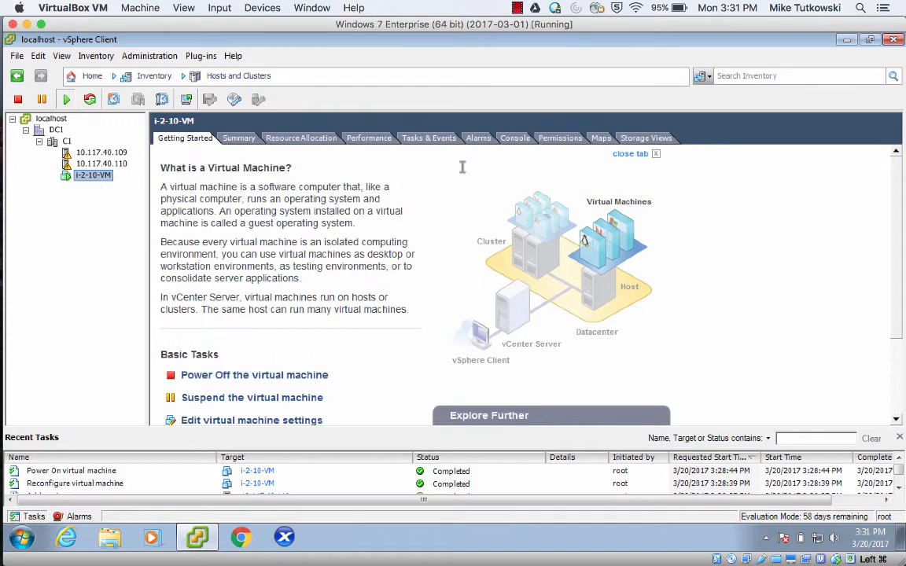
pyautogui.click(514, 142)
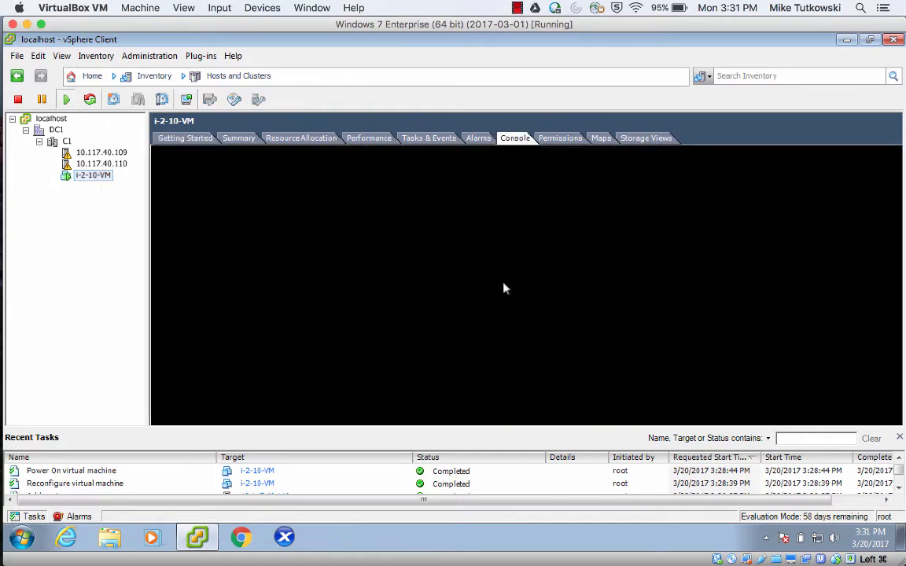
# Log in as root, clear the screen and dismiss the active connections notice.
pyautogui.click(570, 315)
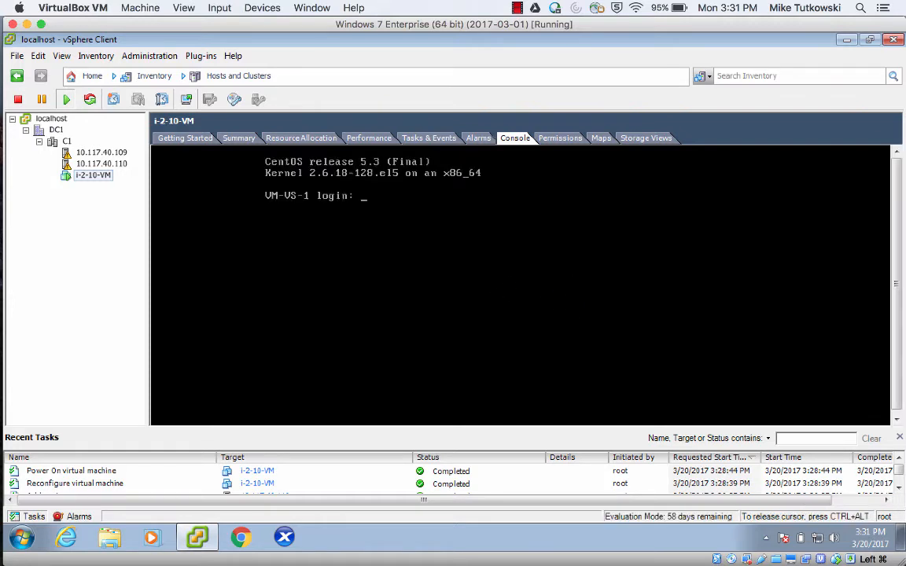
pyautogui.write('root')
pyautogui.press('Return')
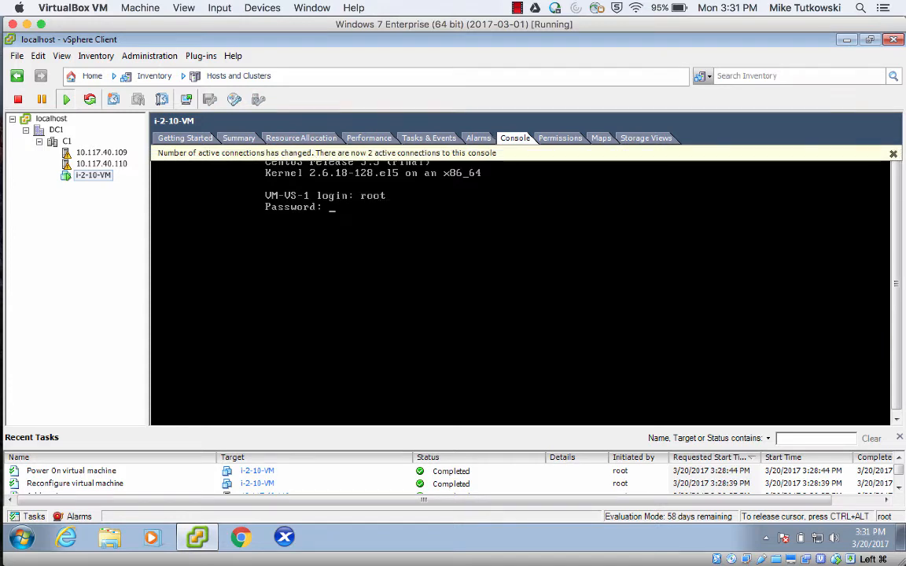
pyautogui.press('Return')
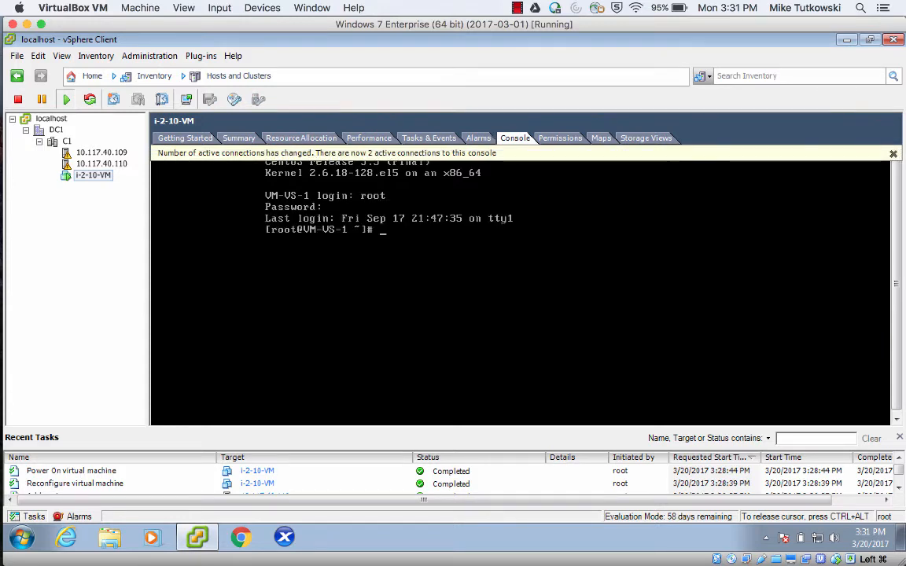
pyautogui.write('clear')
pyautogui.press('Return')
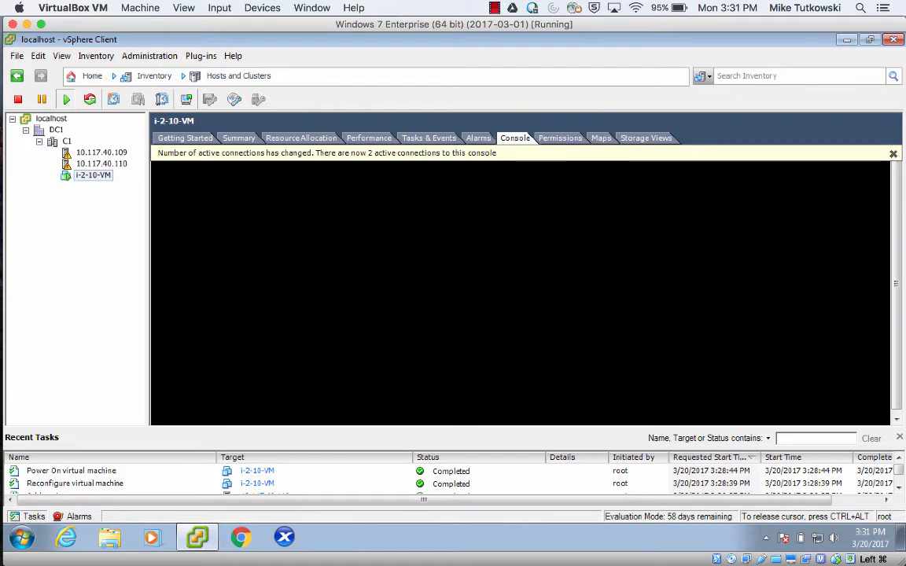
pyautogui.click(892, 153)
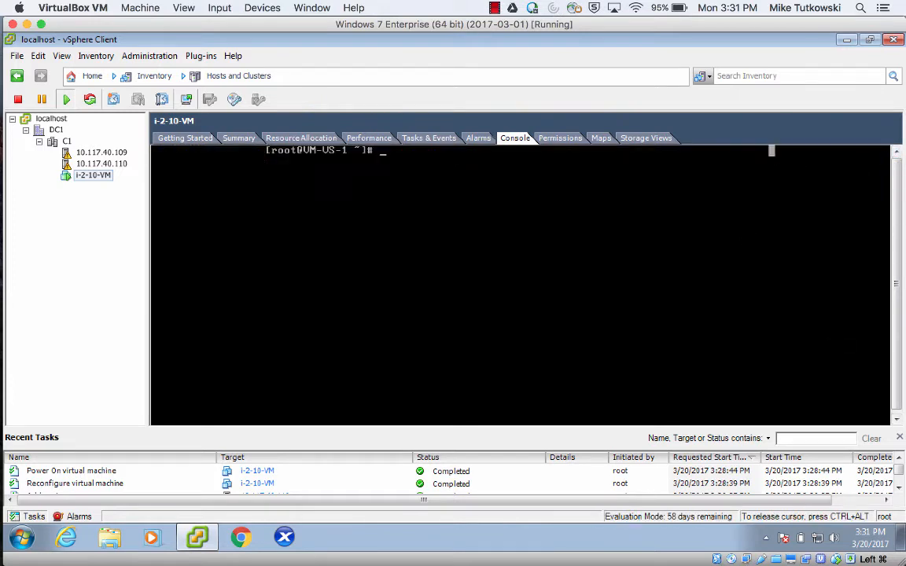
# Run fdisk -l, showing only the 2147 MB /dev/sda, then return to SolidFire volumes.
pyautogui.write('fdisk -l')
pyautogui.press('Return')
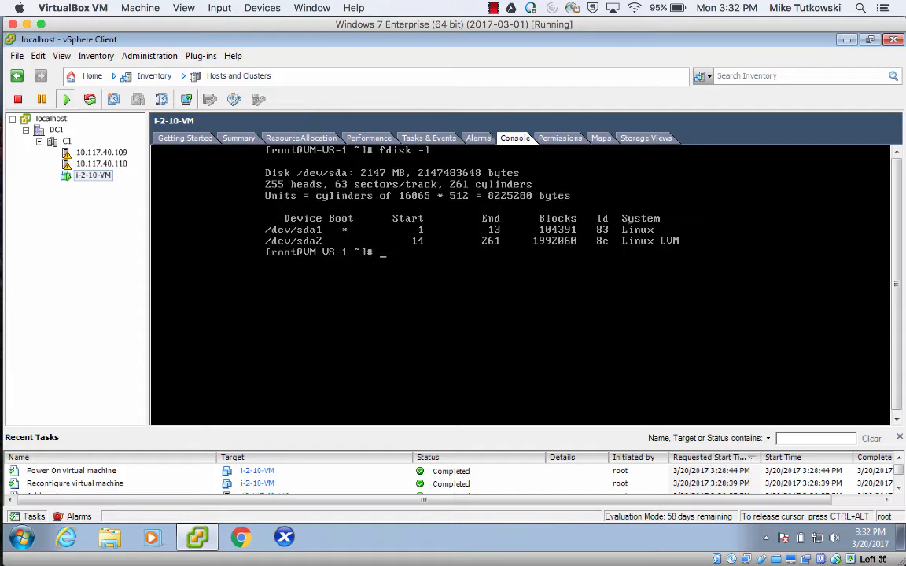
pyautogui.moveTo(6, 206)
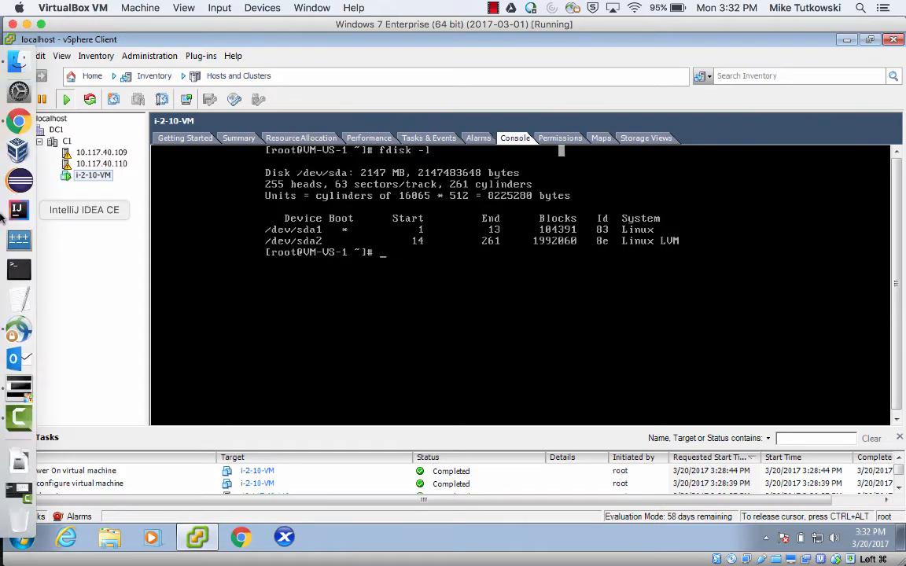
pyautogui.click(27, 125)
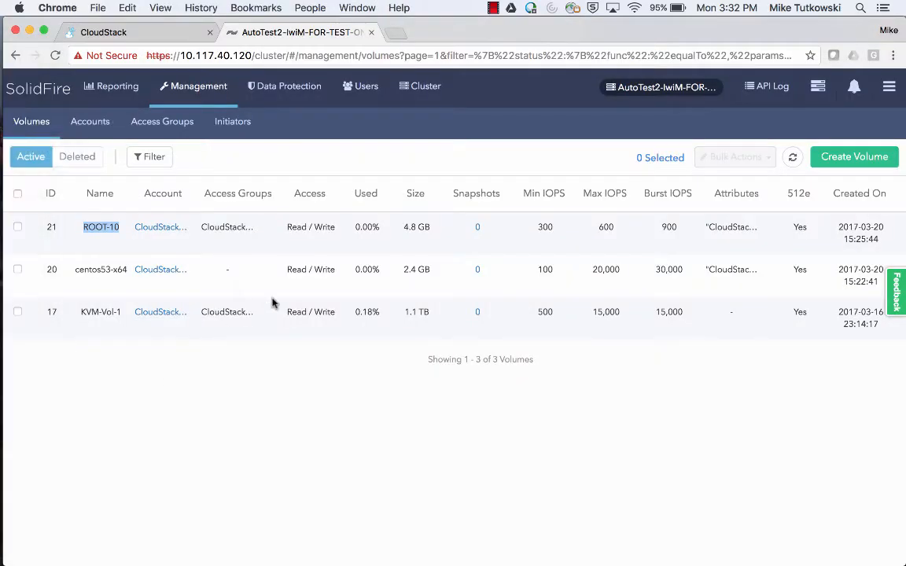
# Highlight ROOT-10's 4.8 GB size and its 300/600/900 Min/Max/Burst IOPS, then return to the vSphere console.
pyautogui.moveTo(402, 227); pyautogui.dragTo(428, 229)
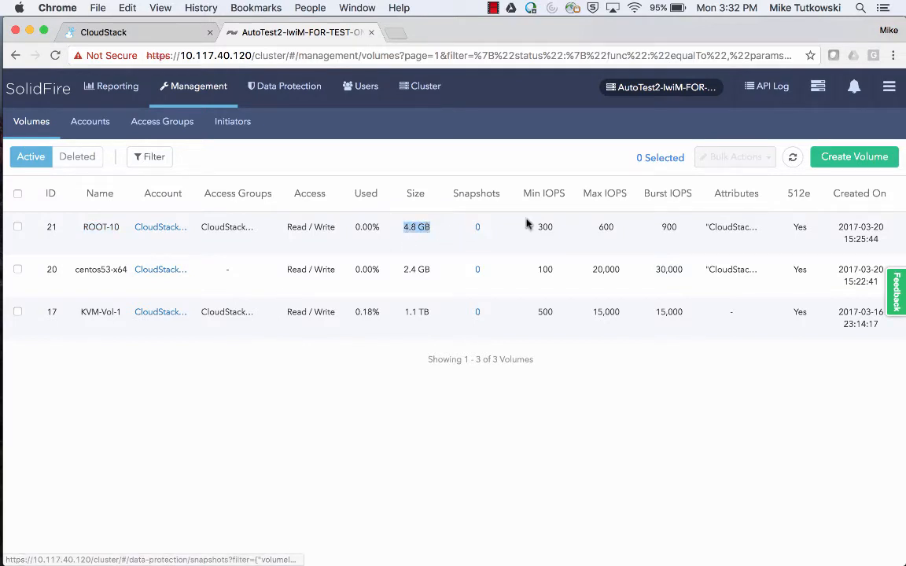
pyautogui.doubleClick(546, 226)
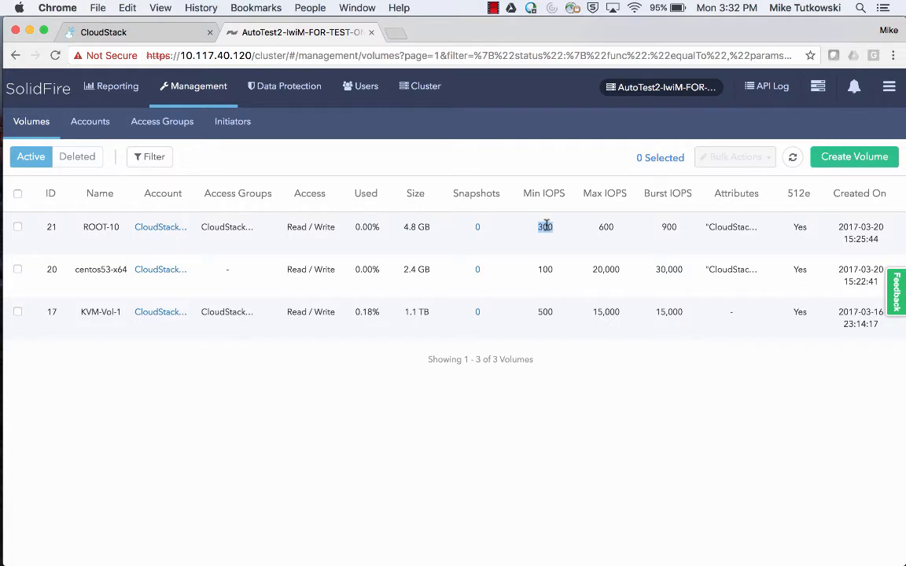
pyautogui.doubleClick(605, 226)
pyautogui.doubleClick(668, 227)
pyautogui.doubleClick(605, 227)
pyautogui.doubleClick(668, 227)
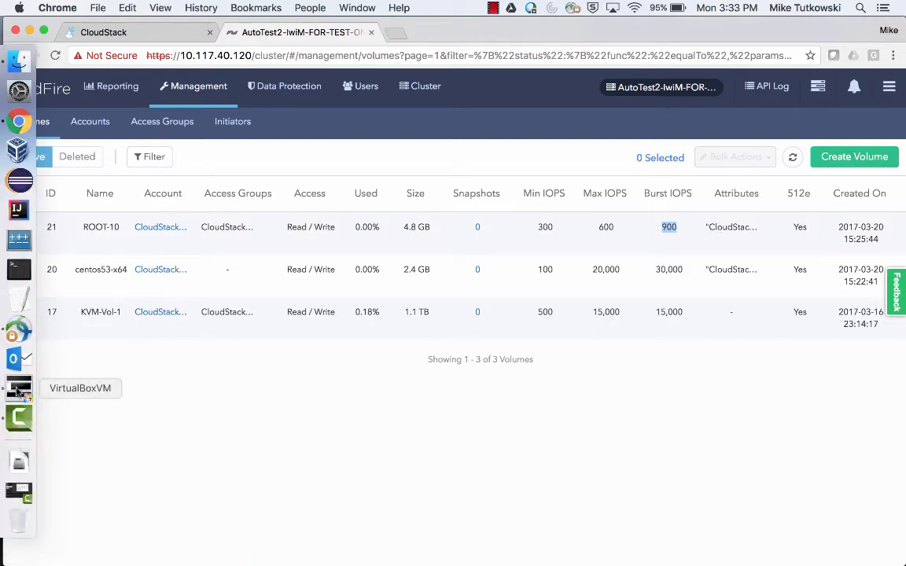
pyautogui.click(18, 389)
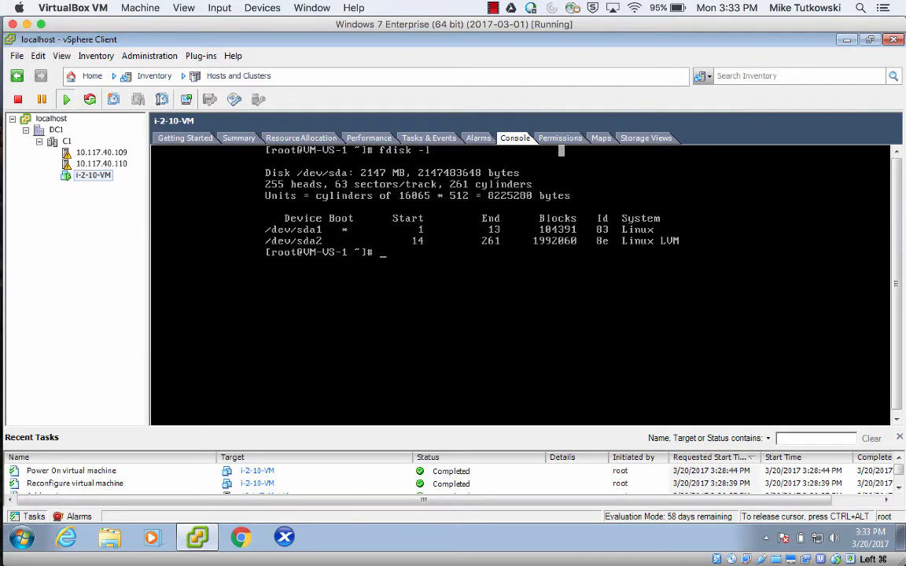
# Show host 10.117.40.110's storage adapters and bring up actions for iSCSI adapter vmhba33.
pyautogui.hotkey('ctrl', 'alt')
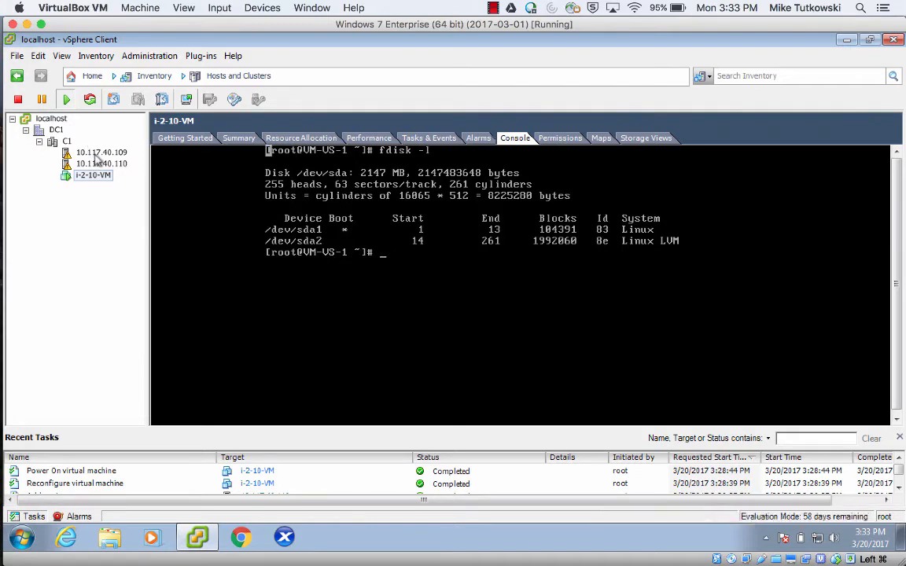
pyautogui.click(99, 153)
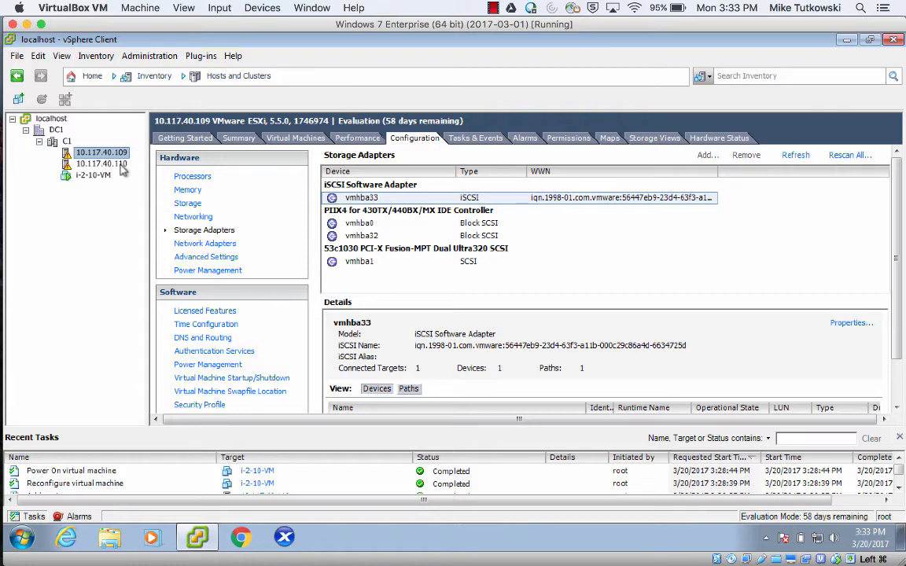
pyautogui.click(103, 163)
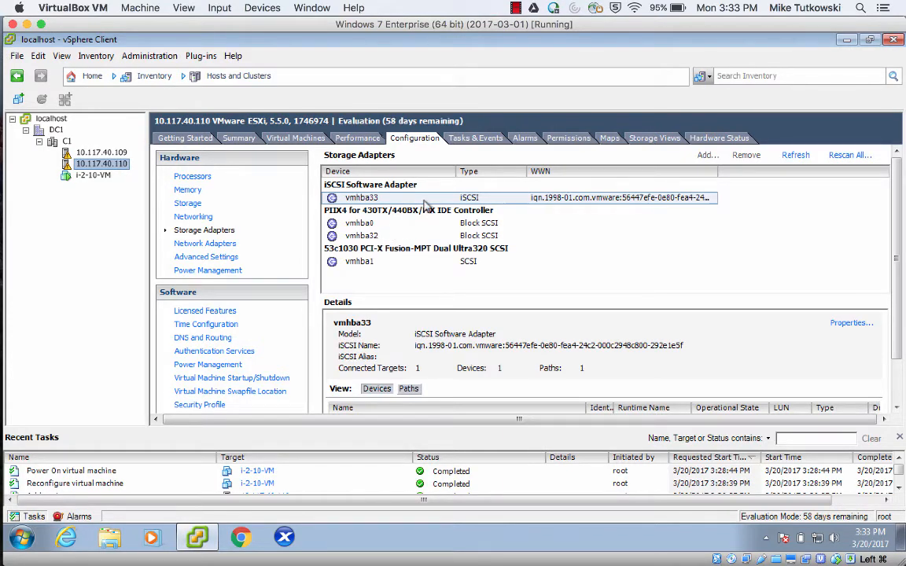
pyautogui.rightClick(423, 203)
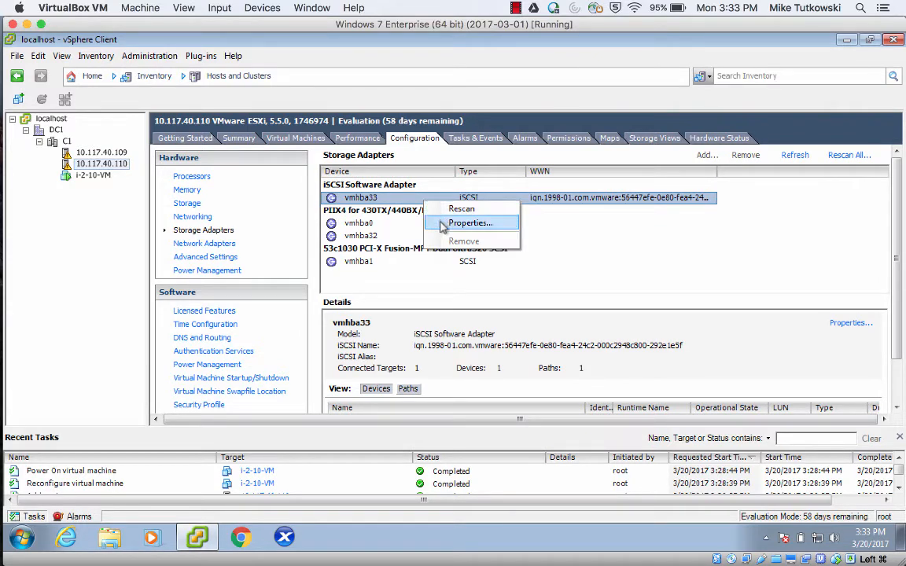
pyautogui.click(442, 224)
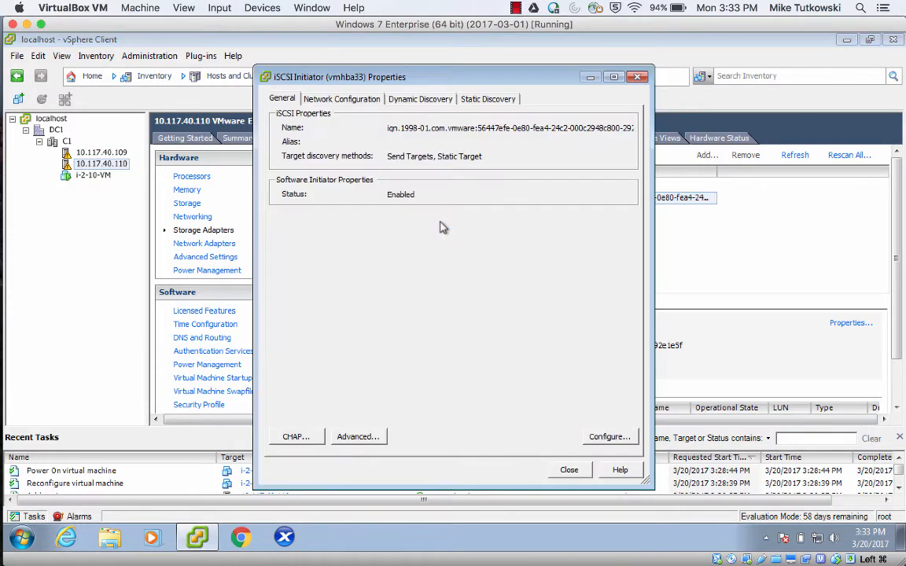
pyautogui.click(488, 101)
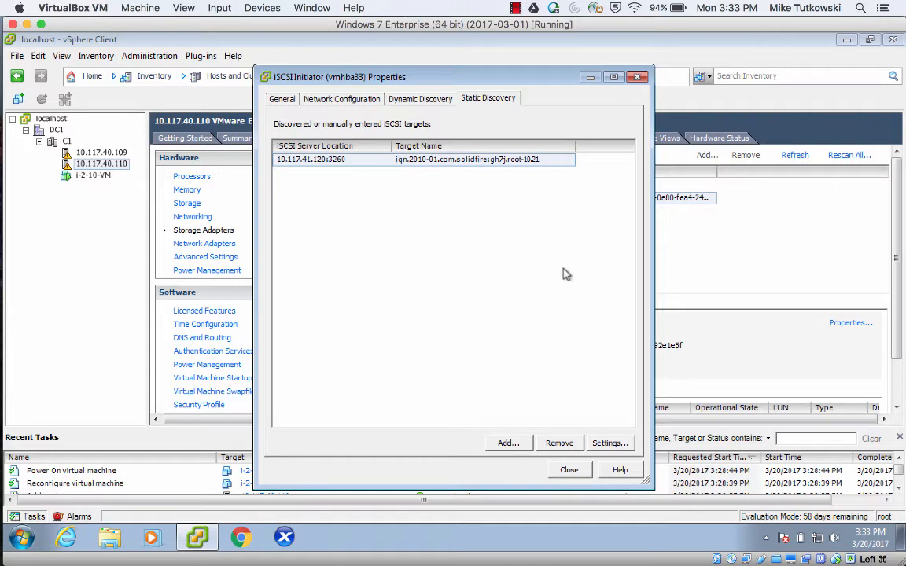
pyautogui.click(571, 469)
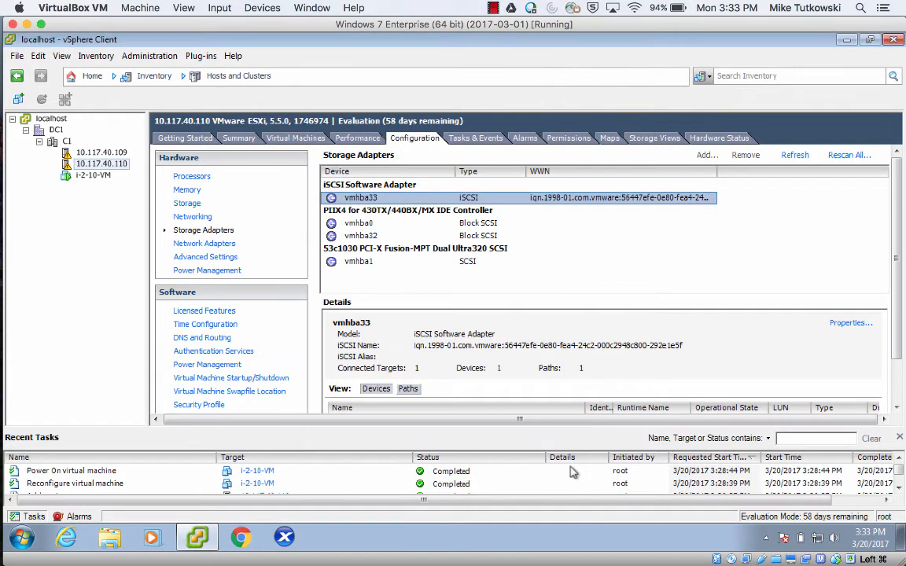
pyautogui.moveTo(2, 274)
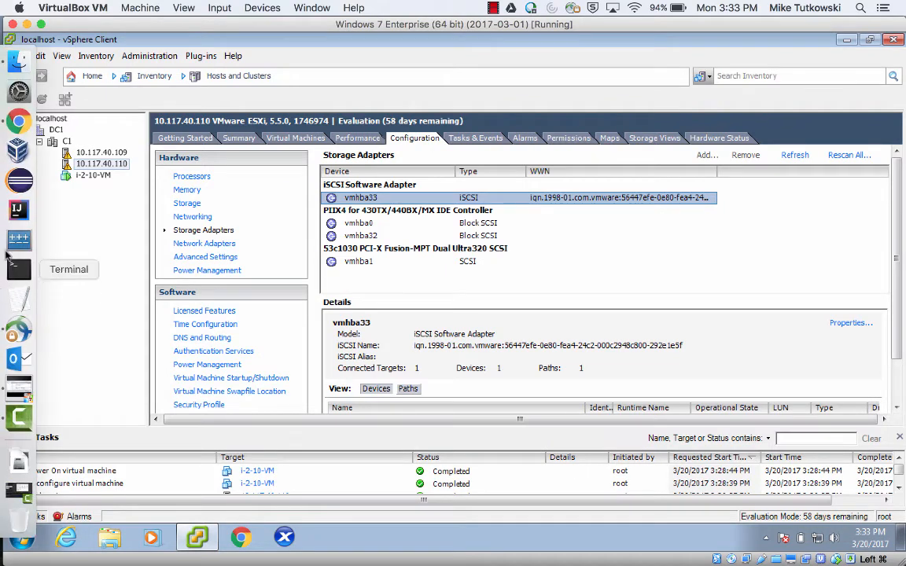
# Check the VM-VS-1 console lists only a 2147 MB /dev/sda, then close it.
pyautogui.click(19, 123)
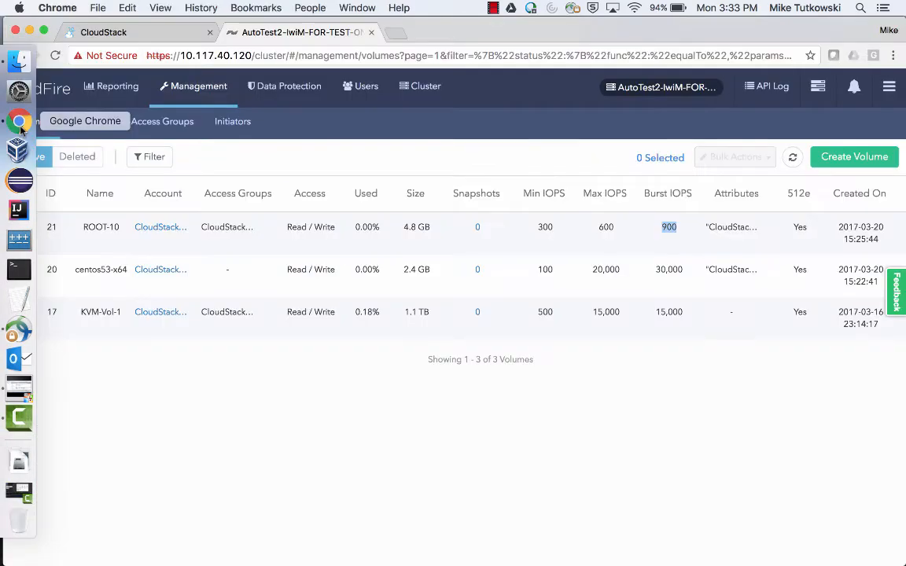
pyautogui.click(180, 37)
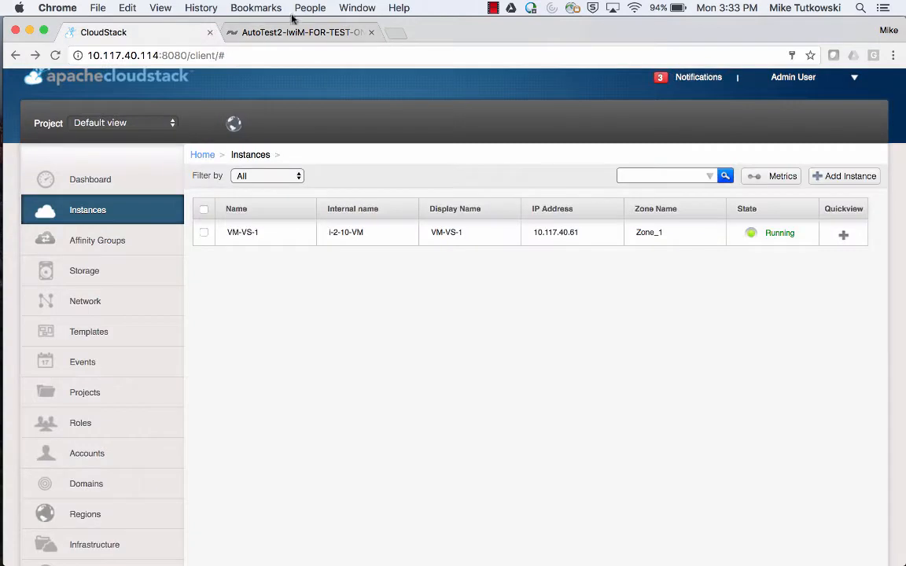
pyautogui.click(357, 8)
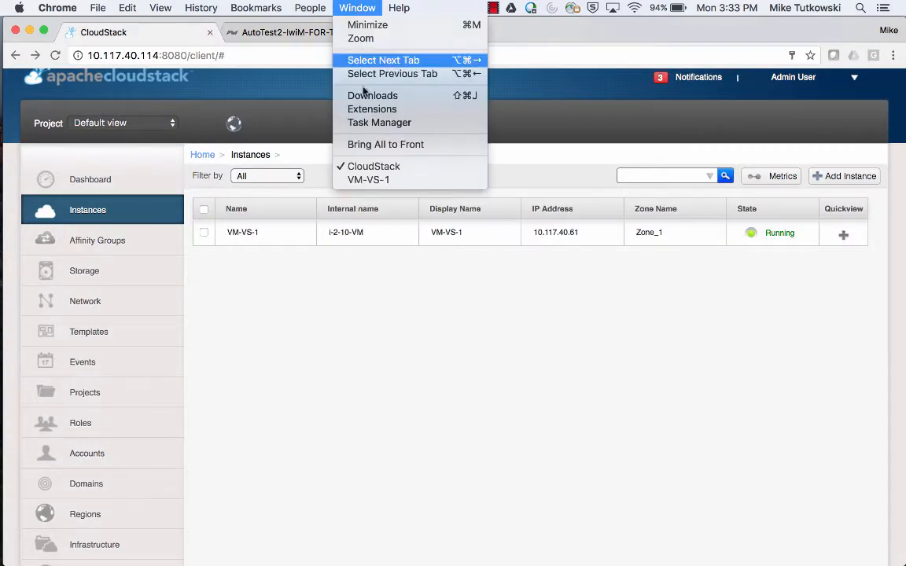
pyautogui.click(374, 179)
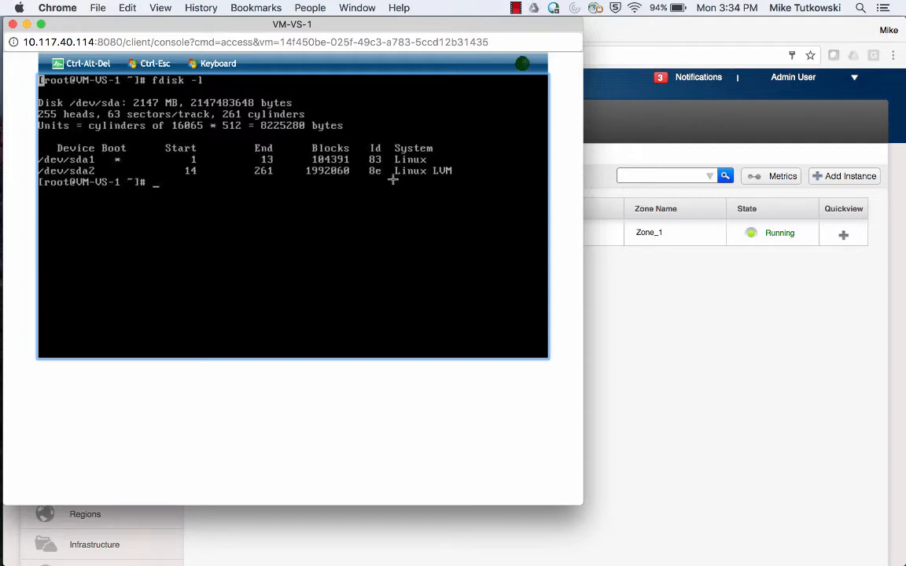
pyautogui.click(12, 24)
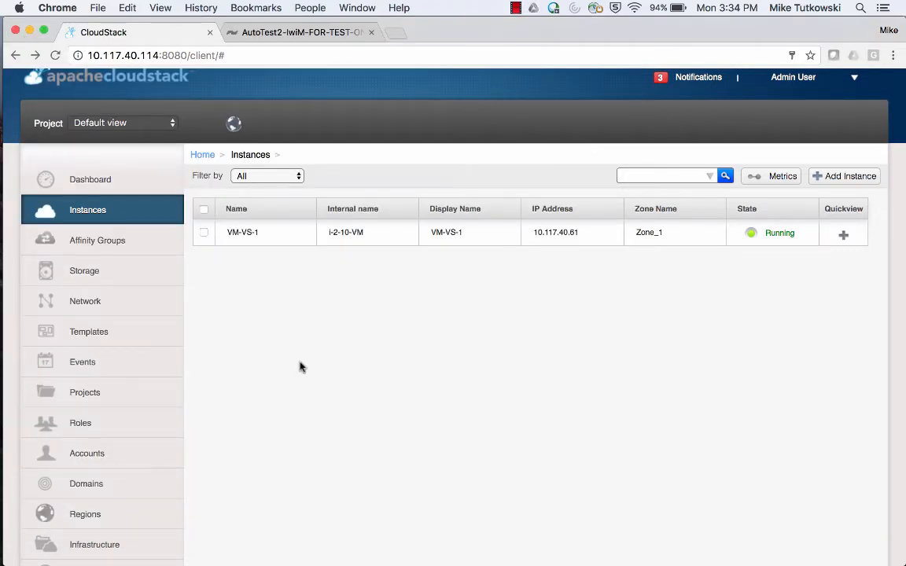
# Open the Storage volume list and view the ROOT-10 volume's details.
pyautogui.click(169, 284)
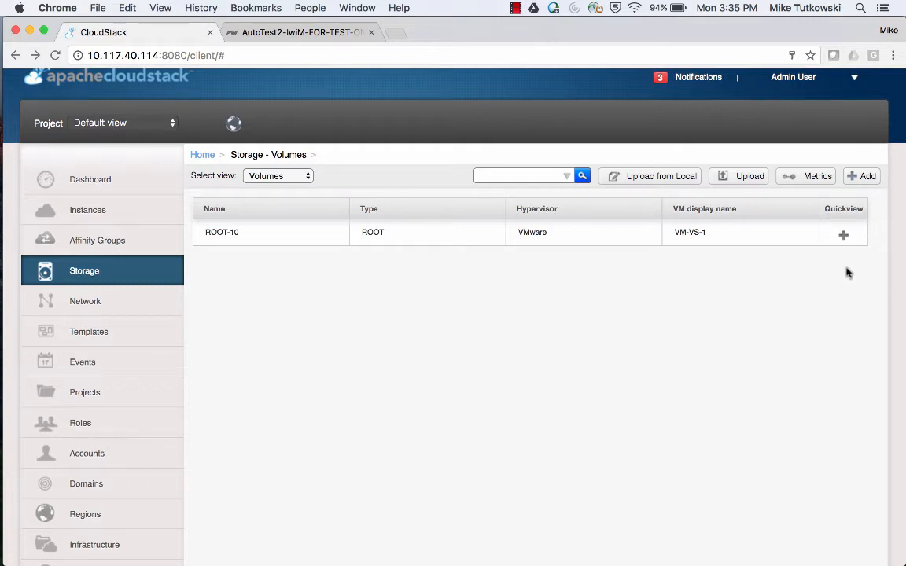
pyautogui.moveTo(846, 244)
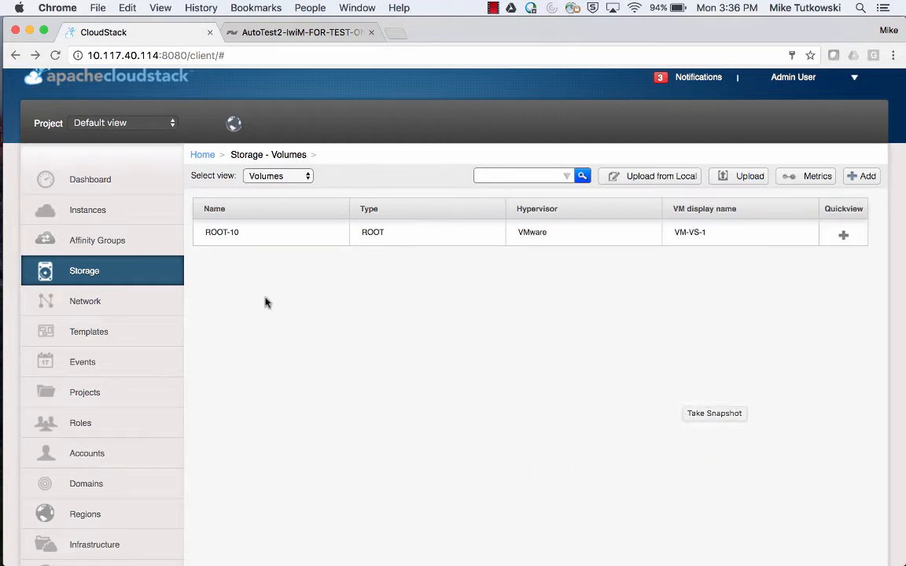
pyautogui.click(223, 237)
pyautogui.scroll(-1, 461, 290)
pyautogui.scroll(-10, 460, 290)
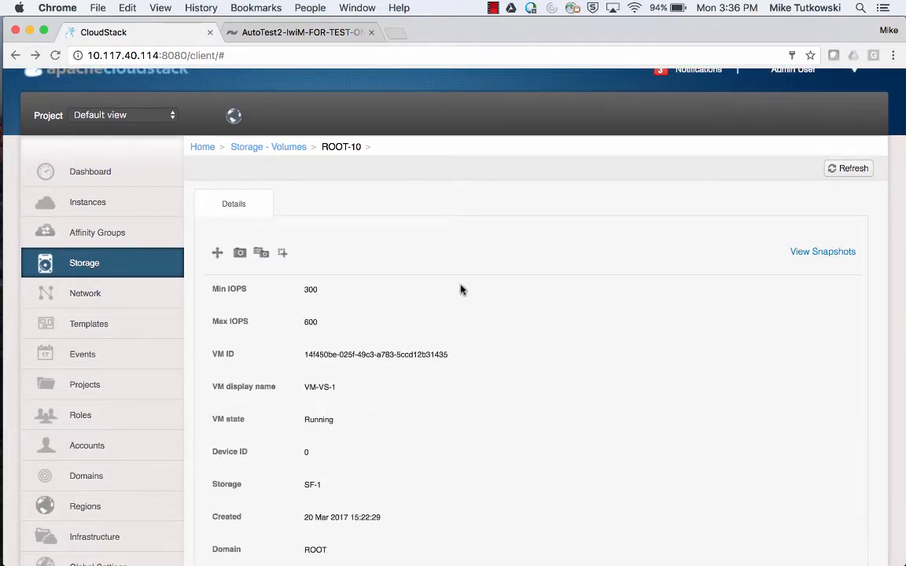
pyautogui.scroll(10, 461, 290)
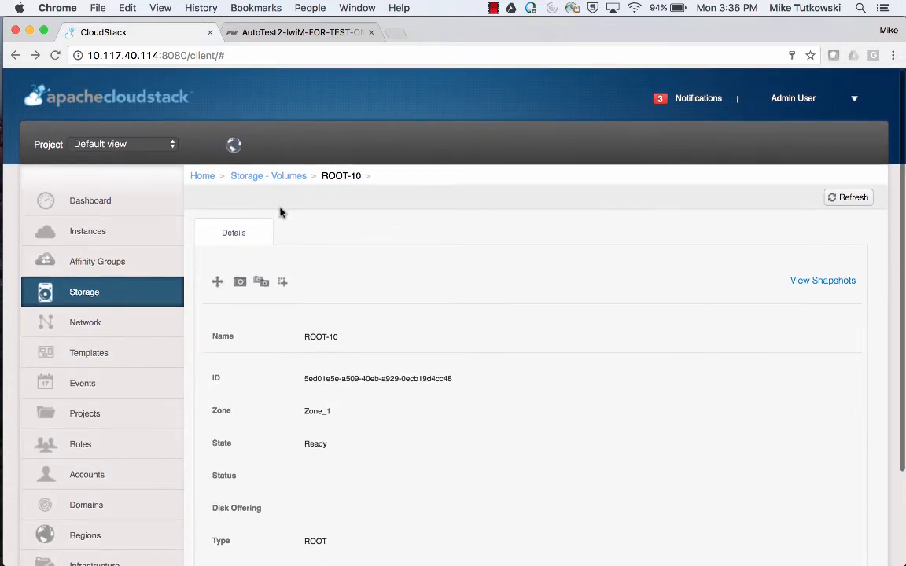
# Take a ROOT-10 snapshot named SS_ROOT-10_1, then bring the vSphere Client forward.
pyautogui.click(240, 283)
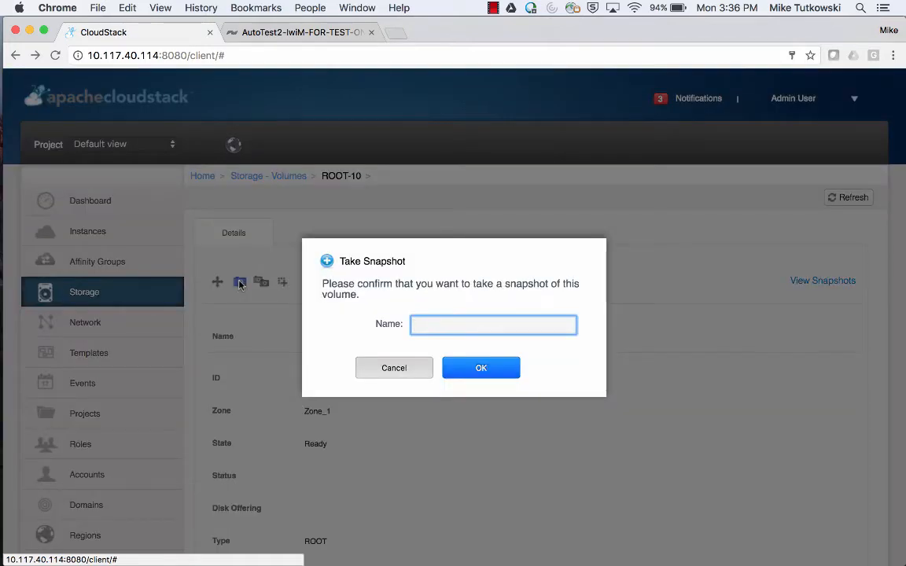
pyautogui.write('SS_ROOT-10_1')
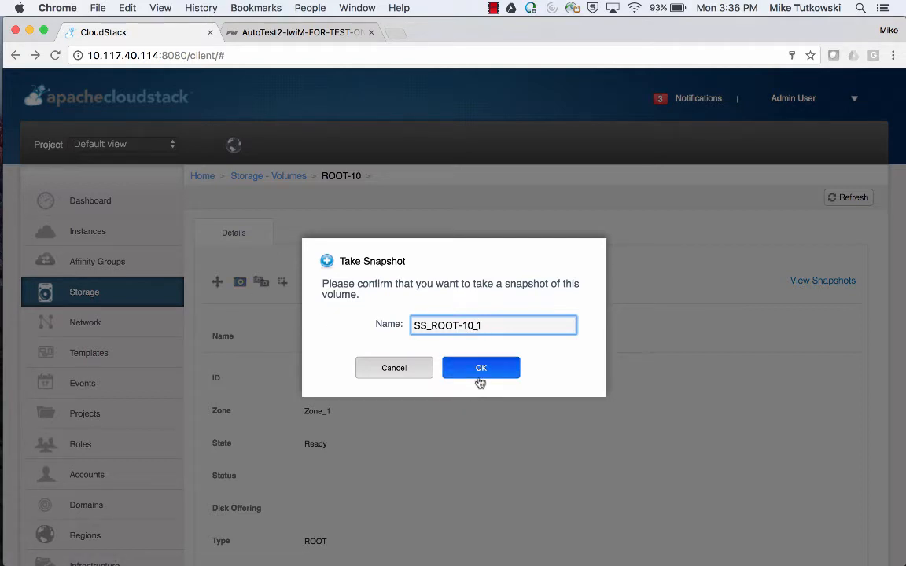
pyautogui.click(479, 367)
pyautogui.moveTo(3, 401)
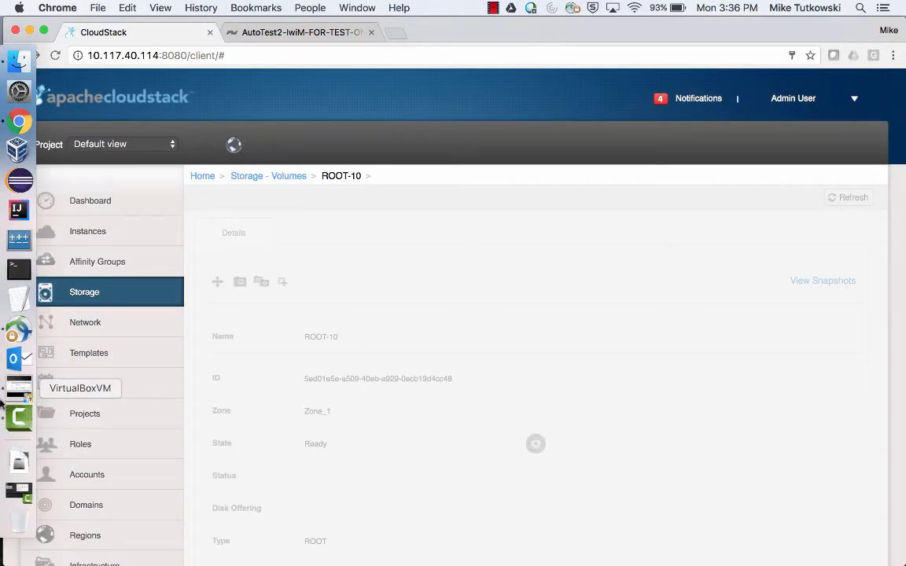
pyautogui.click(19, 388)
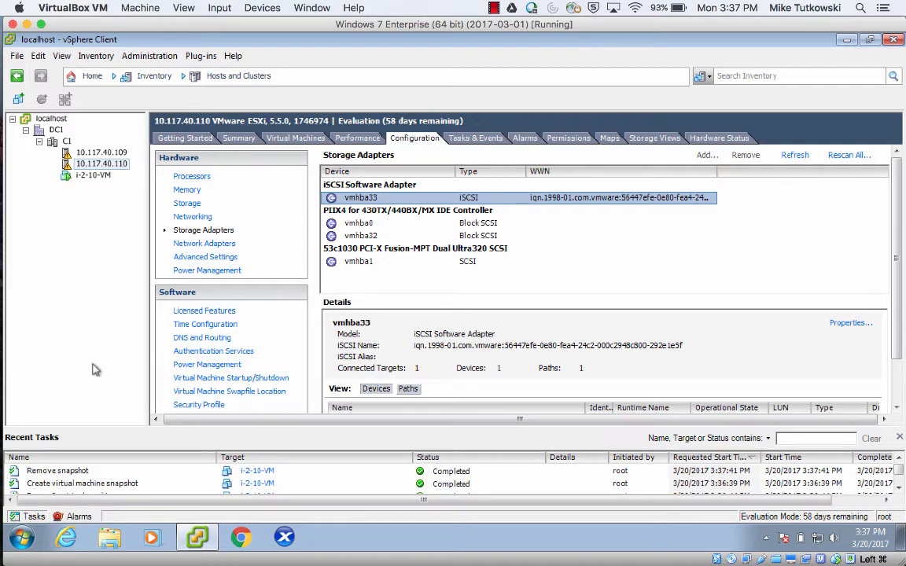
# After vSphere shows i-2-10-VM's snapshot created and removed, switch back to CloudStack's ROOT-10 page.
pyautogui.moveTo(16, 141)
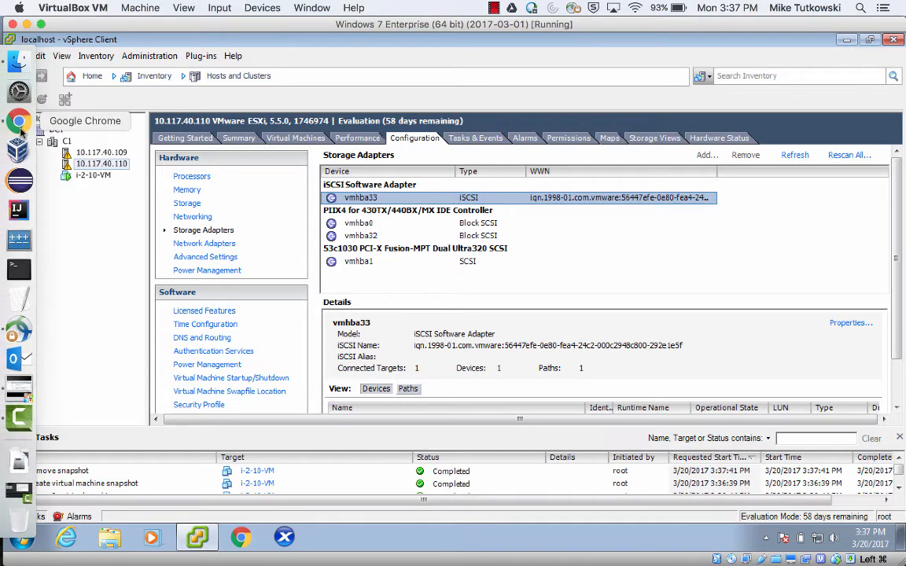
pyautogui.click(20, 126)
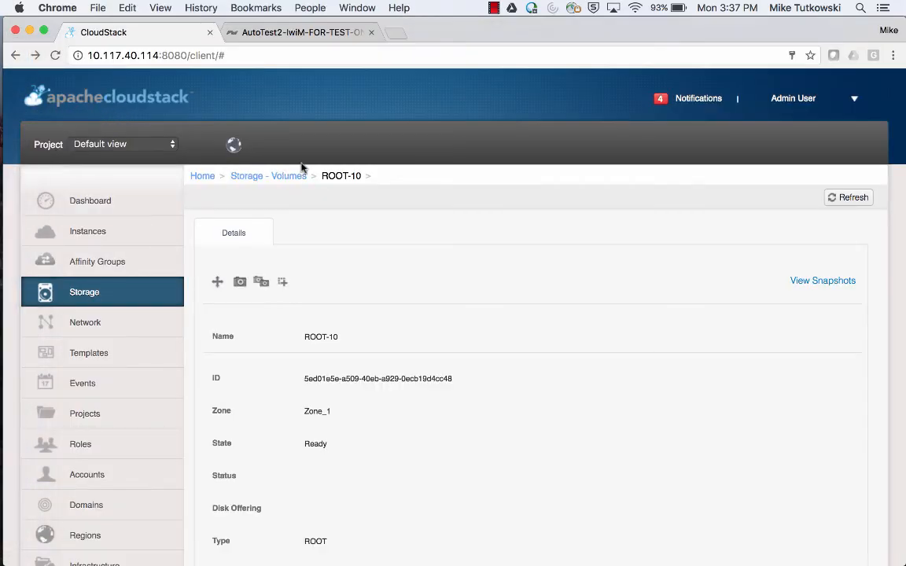
# Check the Take Snapshot job completed in Notifications, close the list, and switch to SolidFire volumes.
pyautogui.click(708, 101)
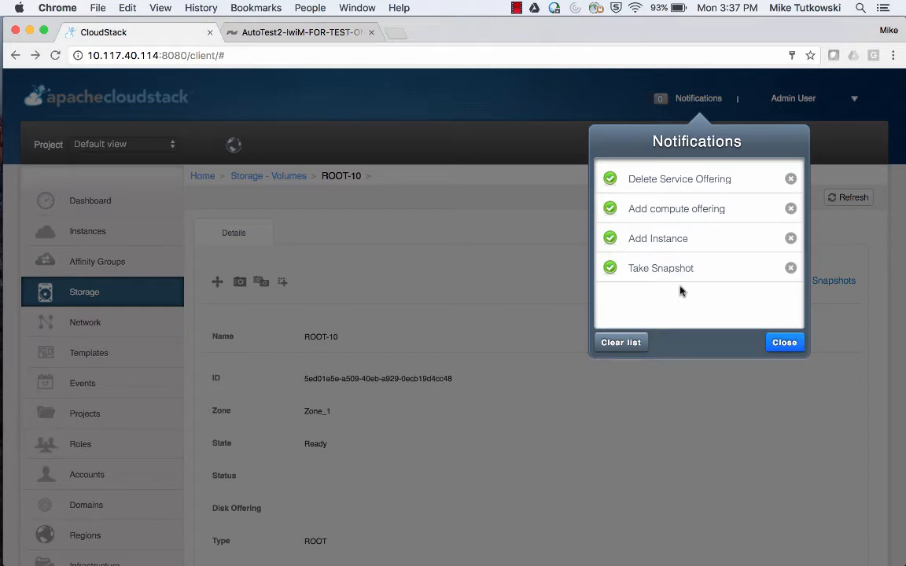
pyautogui.click(774, 344)
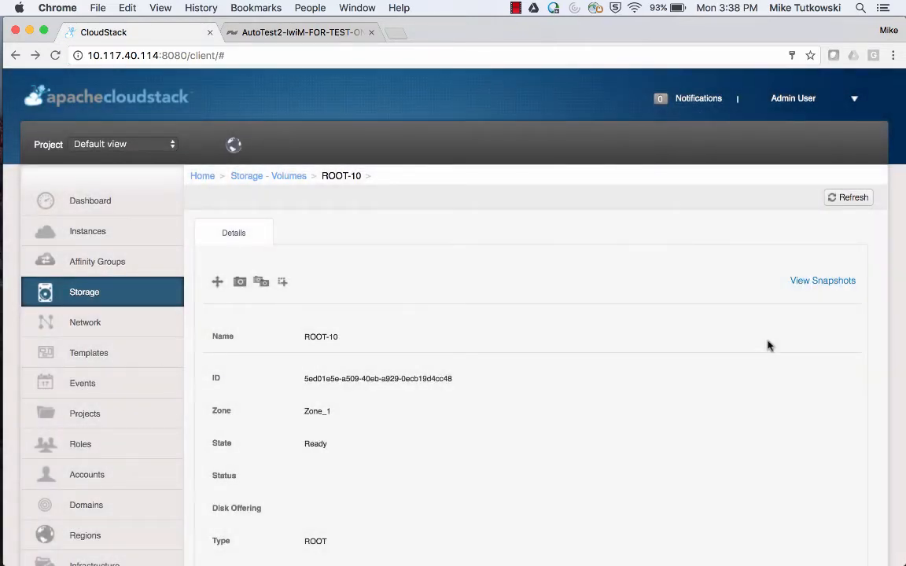
pyautogui.click(319, 33)
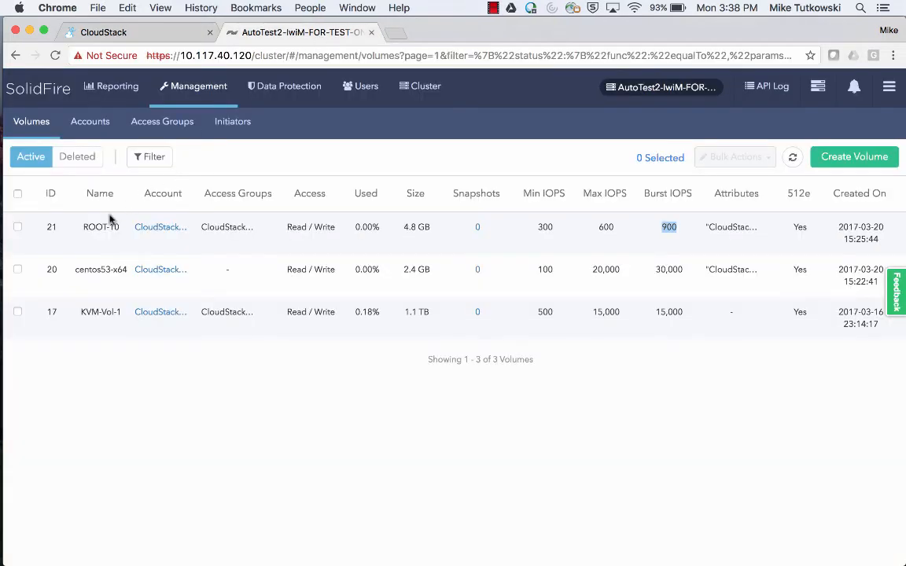
# Refresh SolidFire's volume table and view ROOT-10's snapshot (ID 40, 4.8 GB), then return to CloudStack.
pyautogui.moveTo(82, 226); pyautogui.dragTo(115, 227)
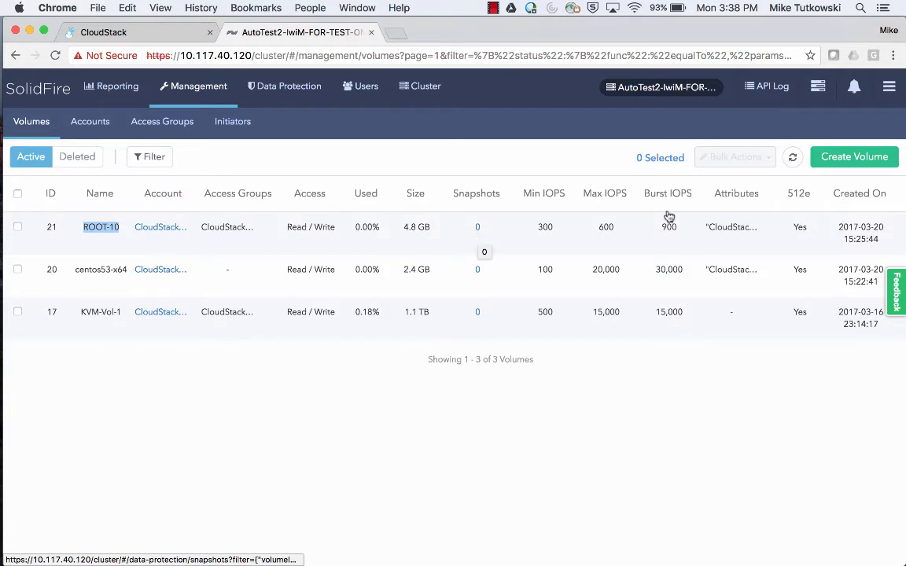
pyautogui.click(793, 159)
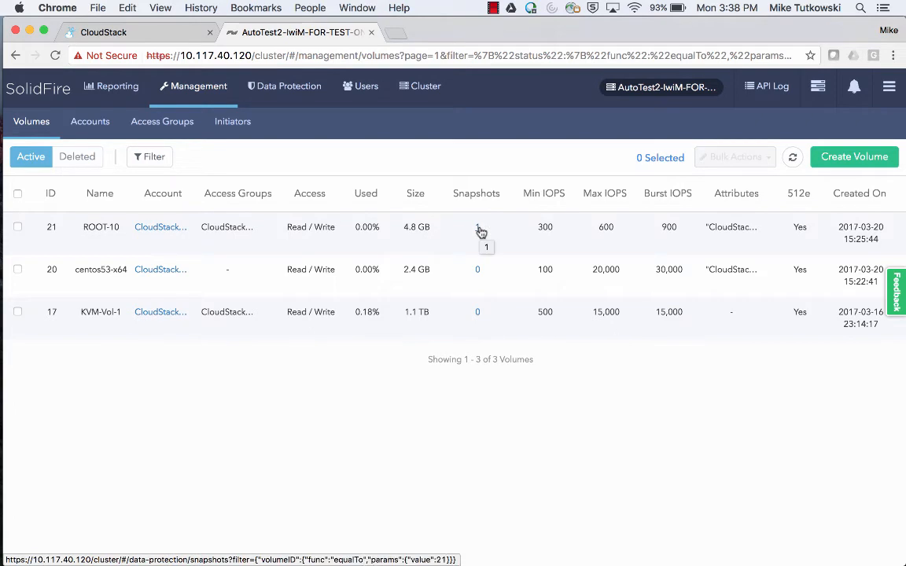
pyautogui.click(478, 228)
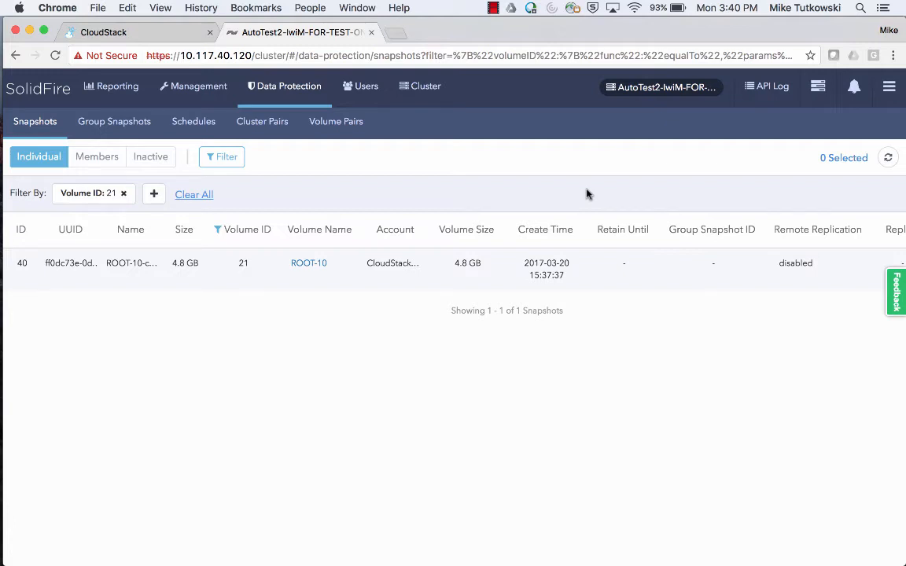
pyautogui.click(153, 31)
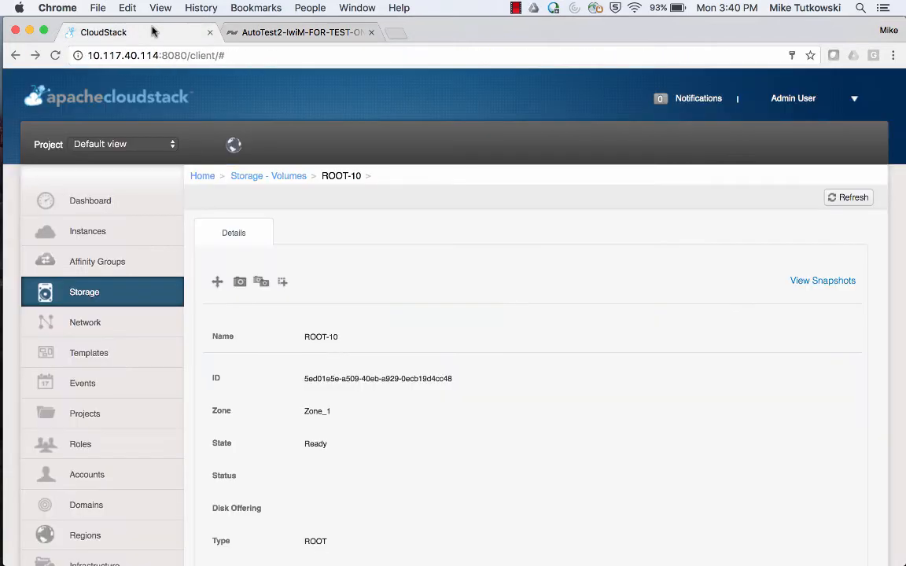
# Switch Storage to the Snapshots view, open SS_ROOT-10_1, and start a Create Volume from it.
pyautogui.click(141, 292)
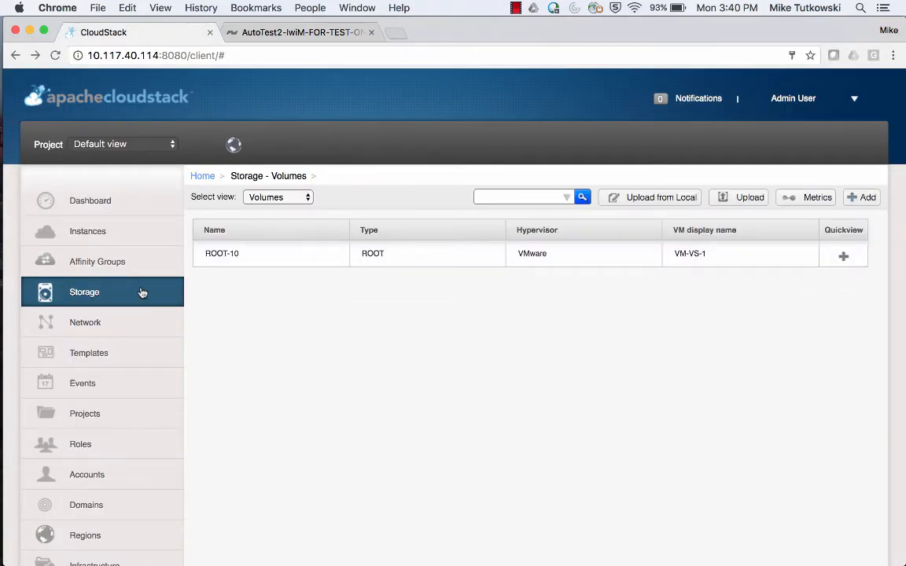
pyautogui.click(275, 199)
pyautogui.click(275, 209)
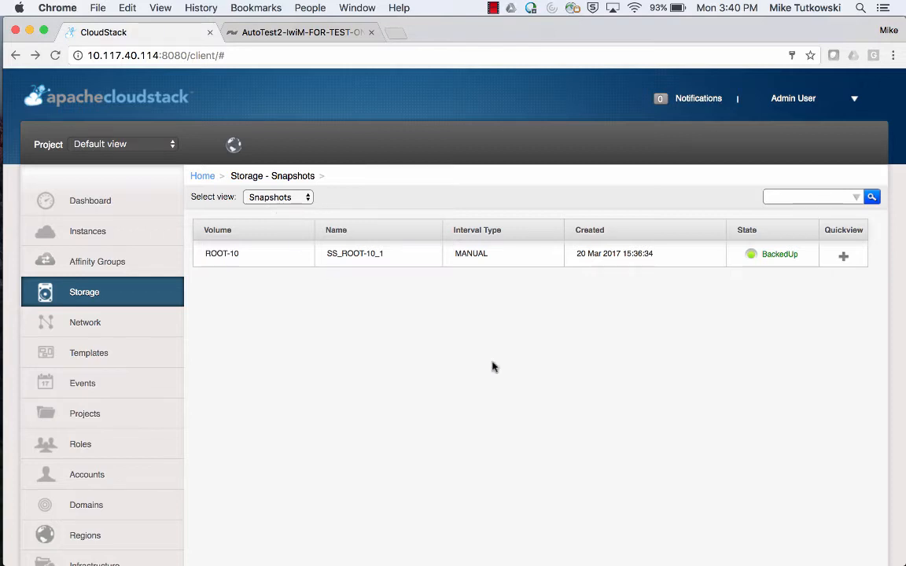
pyautogui.moveTo(844, 269)
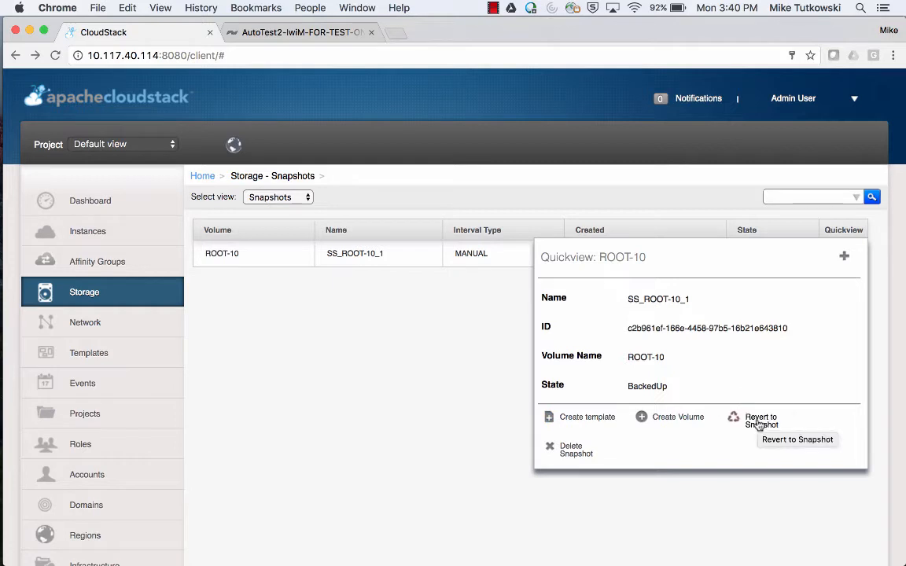
pyautogui.click(221, 254)
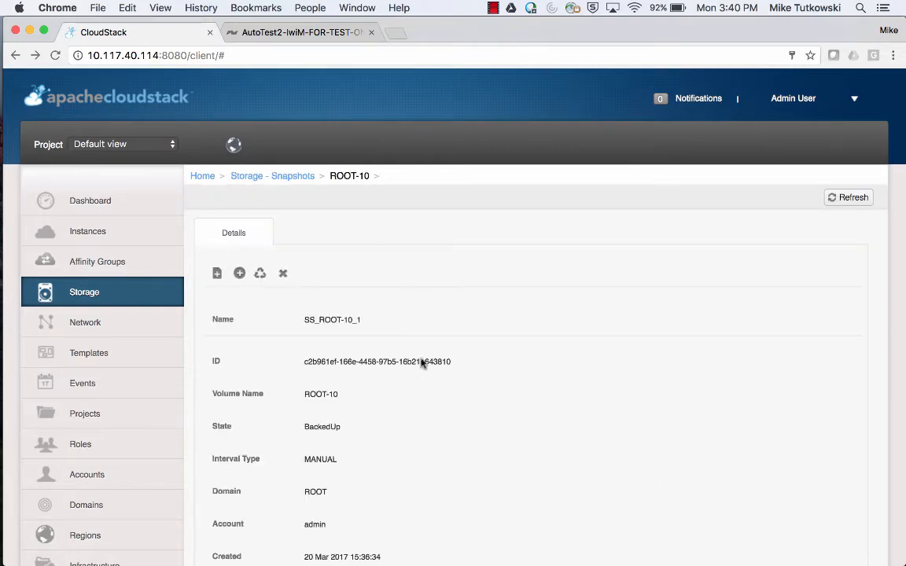
pyautogui.scroll(-5, 421, 364)
pyautogui.scroll(3, 421, 363)
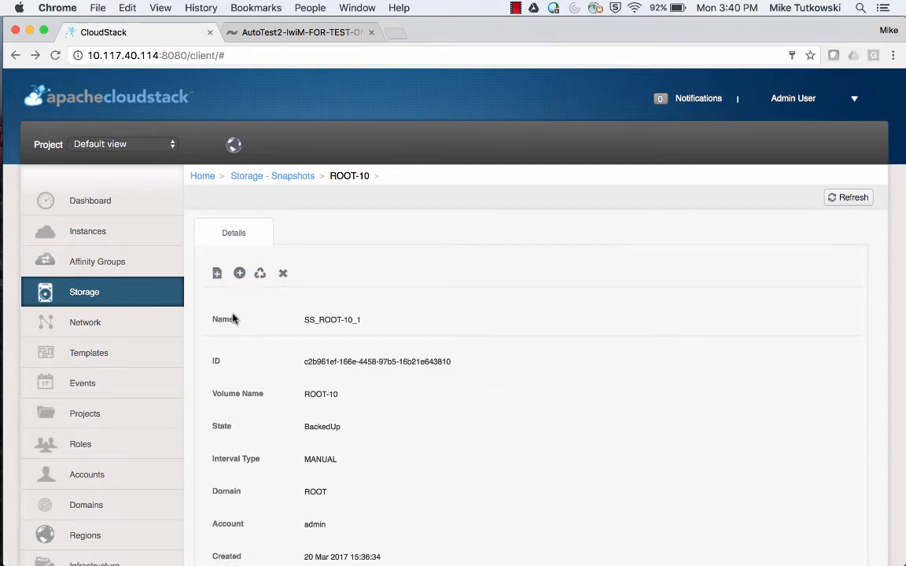
pyautogui.click(239, 274)
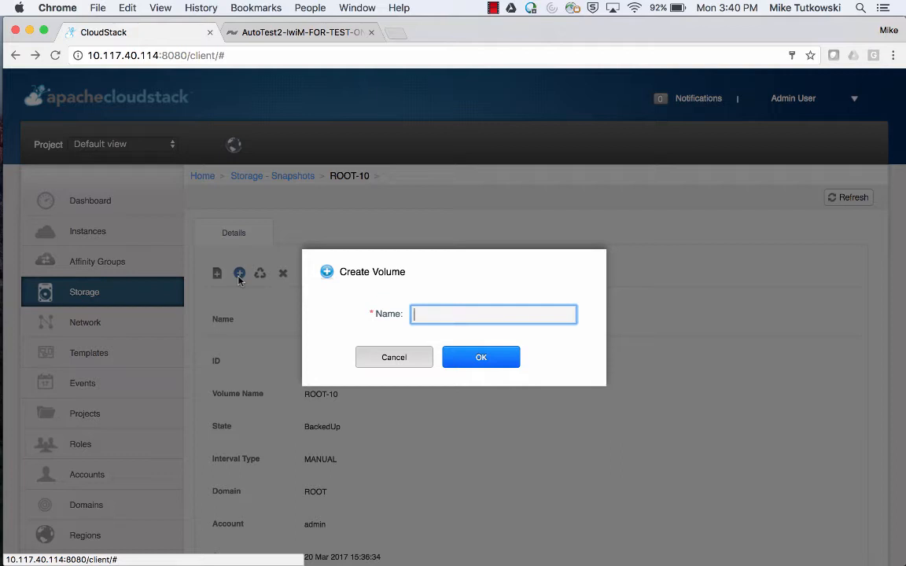
# Name the new volume Vol-1 and submit the Create Volume dialog.
pyautogui.write('Vol')
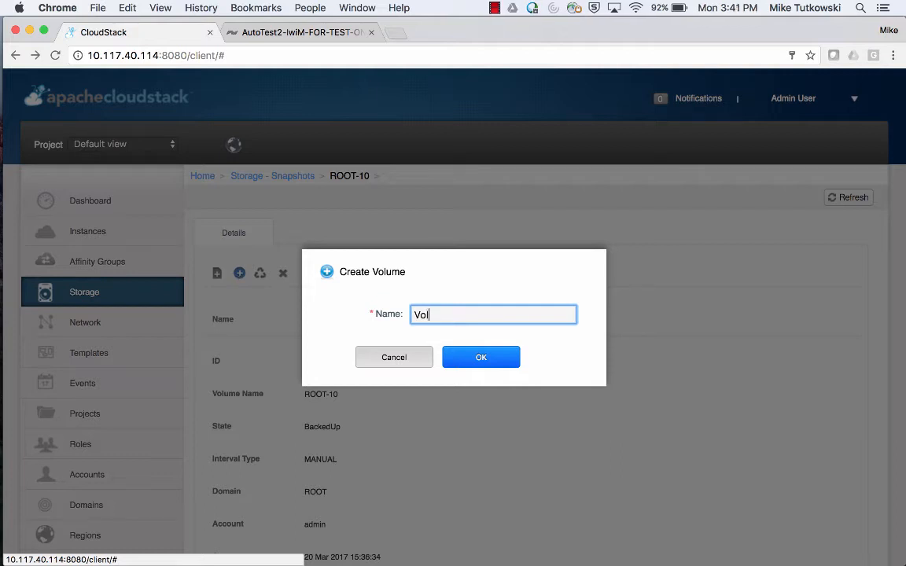
pyautogui.write('-1')
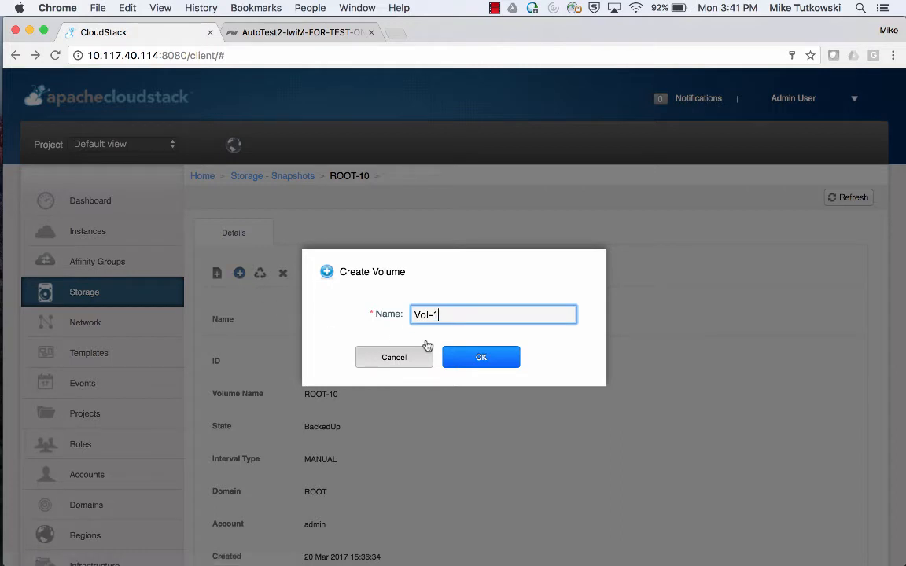
pyautogui.click(459, 358)
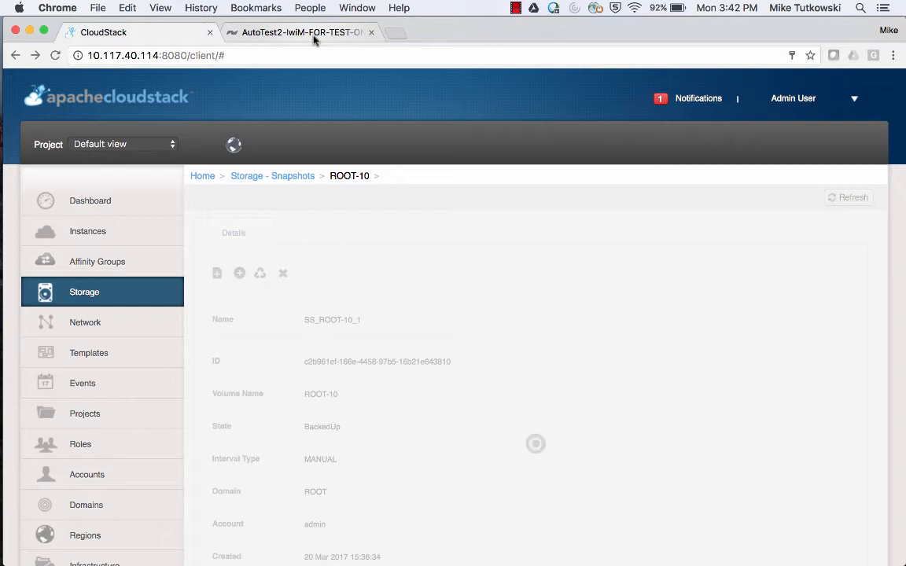
# Show SolidFire's volume list and highlight the new 4.8 GB Vol-1 volume (ID 22).
pyautogui.click(313, 36)
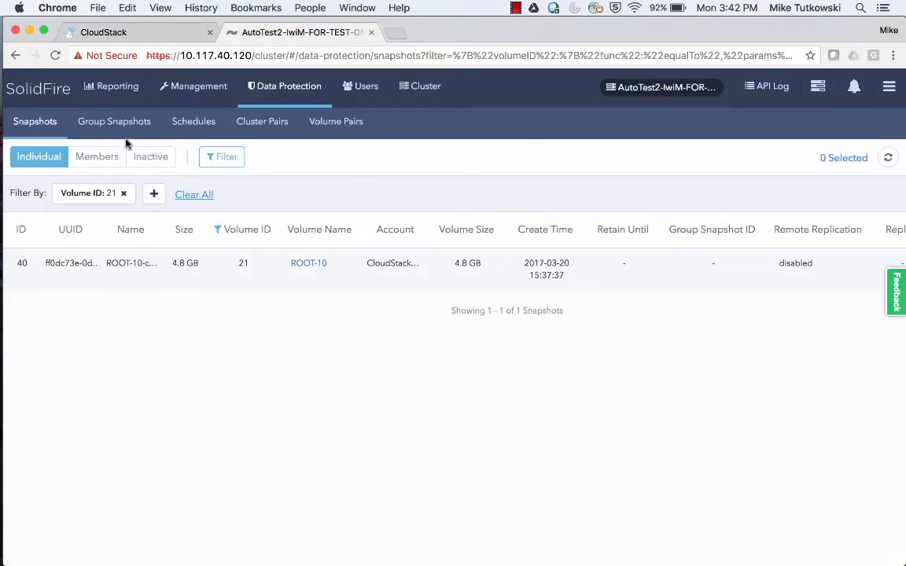
pyautogui.click(200, 92)
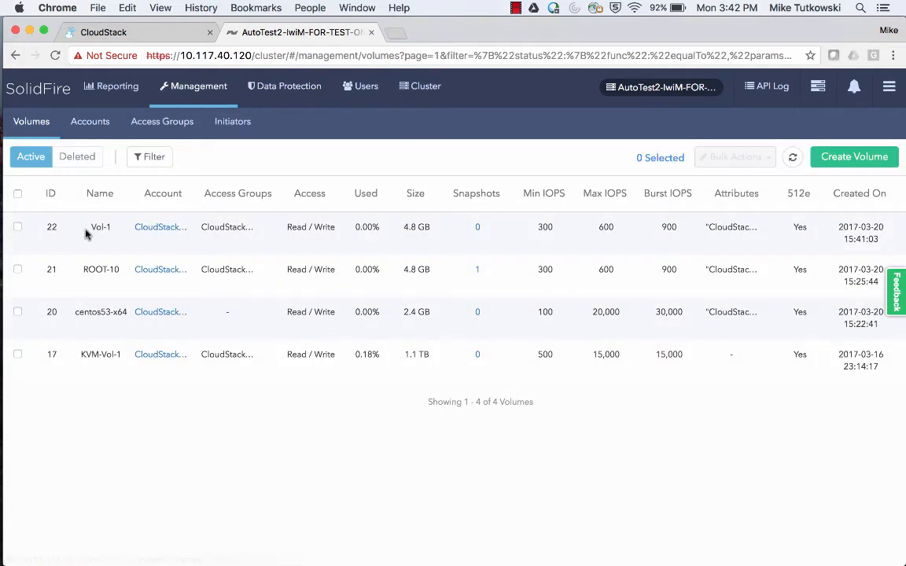
pyautogui.moveTo(89, 226); pyautogui.dragTo(111, 226)
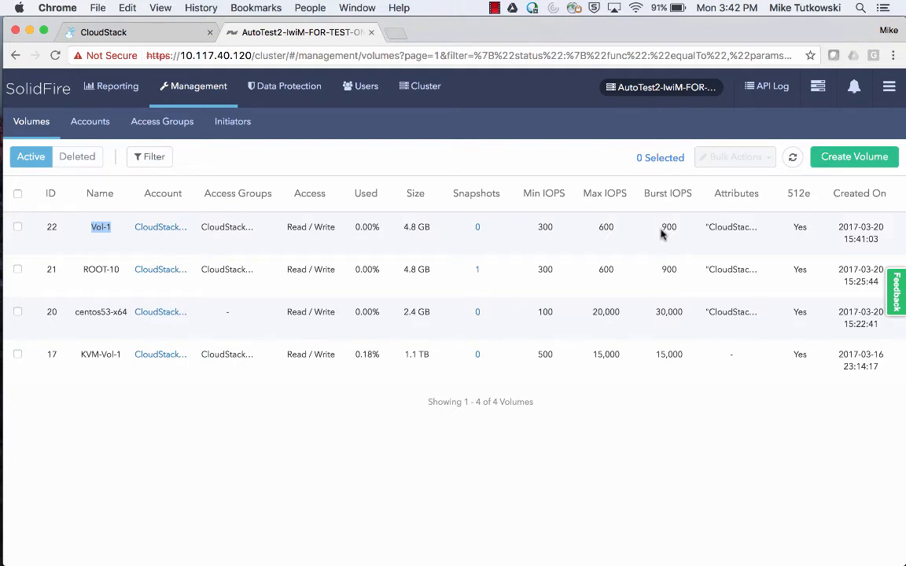
pyautogui.moveTo(1, 332)
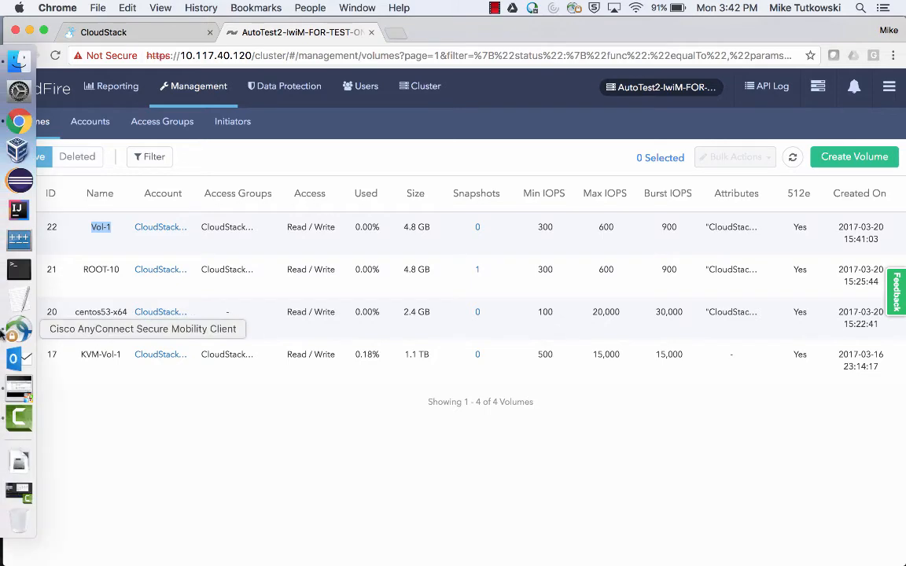
pyautogui.click(20, 392)
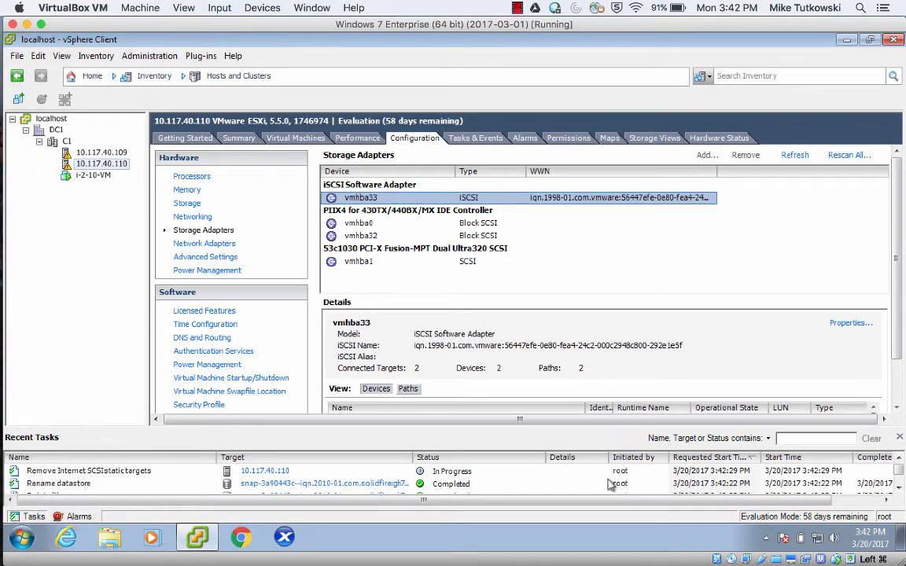
# Scroll host 10.117.40.110's Recent Tasks to review the completed iSCSI target removal and rescans.
pyautogui.click(898, 490)
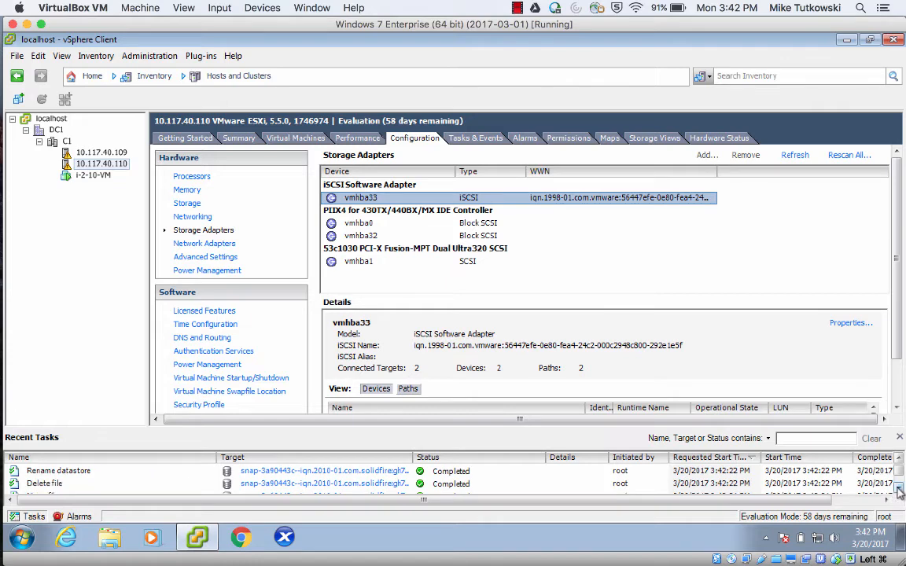
pyautogui.click(899, 490)
pyautogui.click(899, 490)
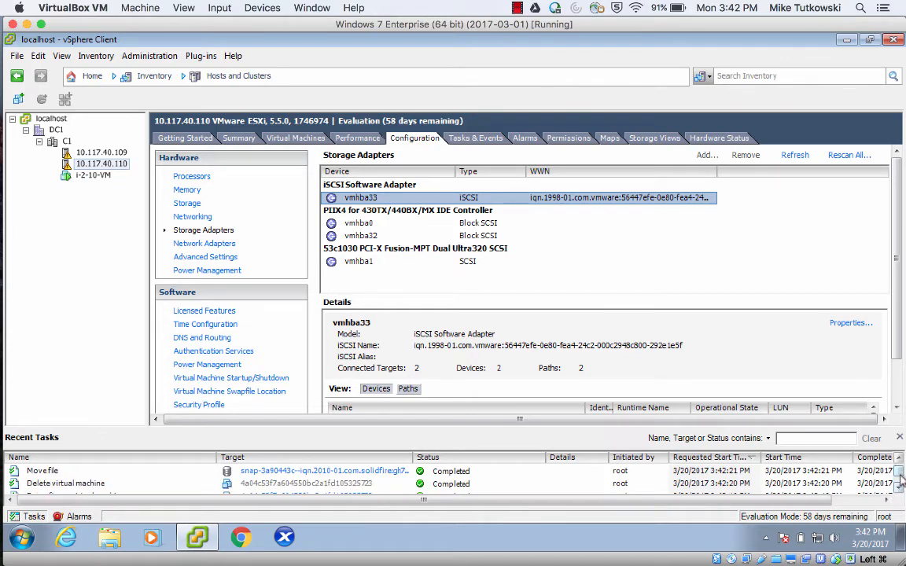
pyautogui.click(899, 459)
pyautogui.click(899, 459)
pyautogui.click(899, 459)
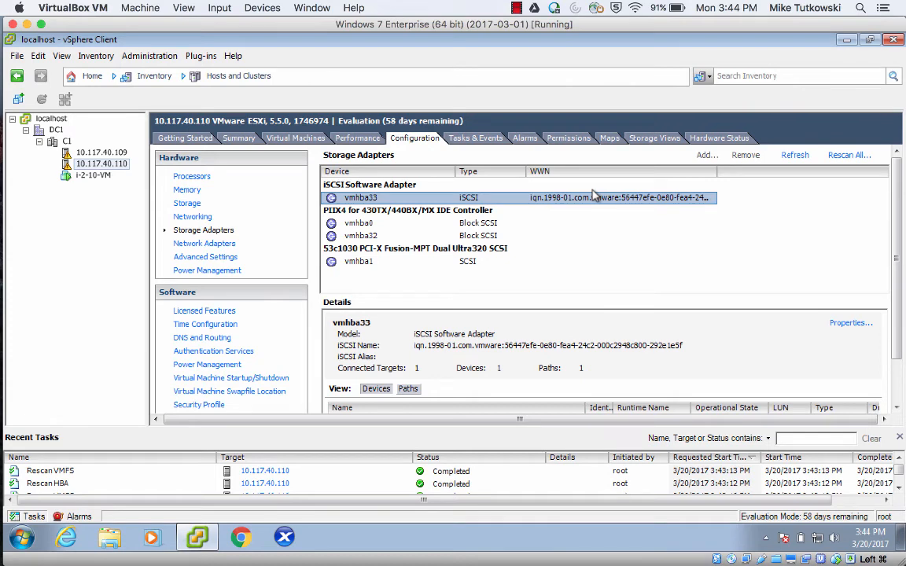
# Dismiss the successful Create Volume notification and list volumes, showing Vol-1 as an unattached DATADISK.
pyautogui.moveTo(6, 236)
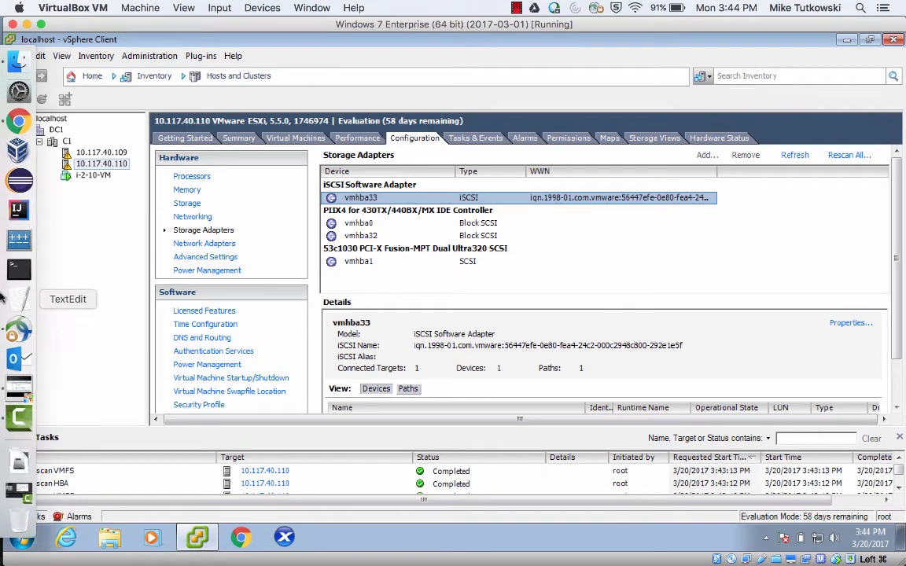
pyautogui.click(18, 120)
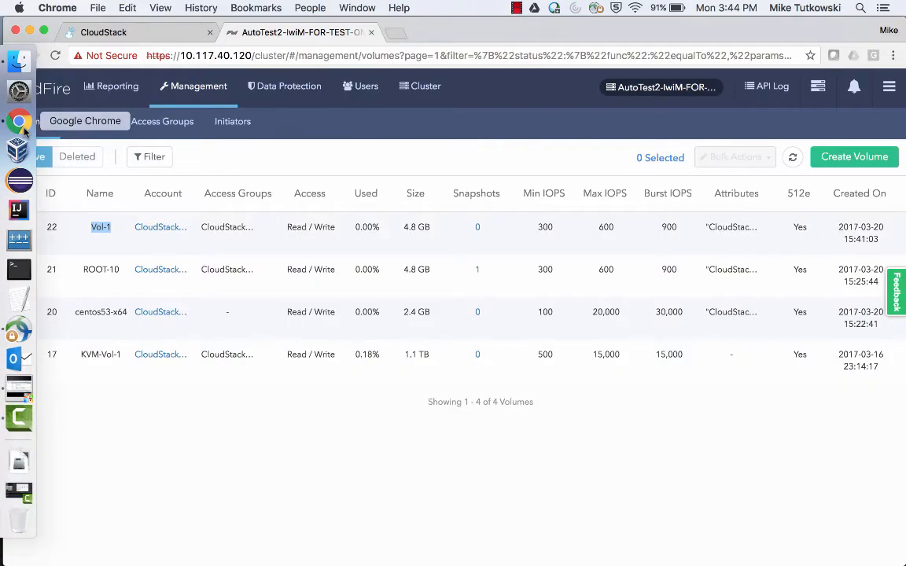
pyautogui.click(158, 33)
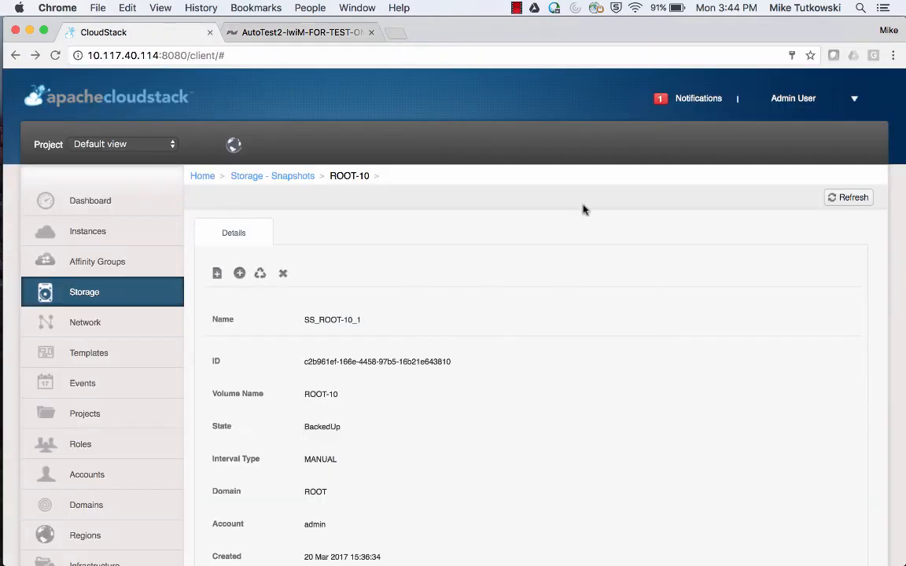
pyautogui.click(692, 98)
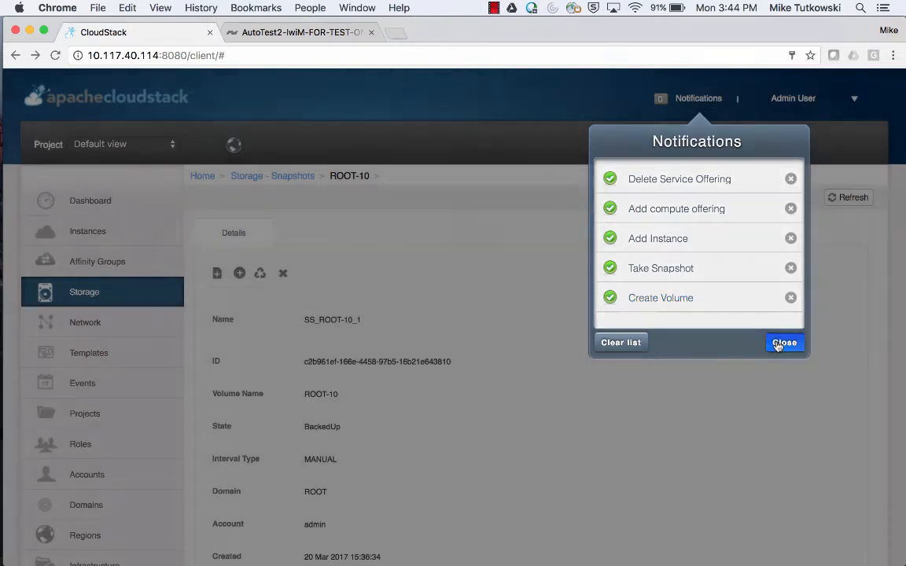
pyautogui.click(783, 343)
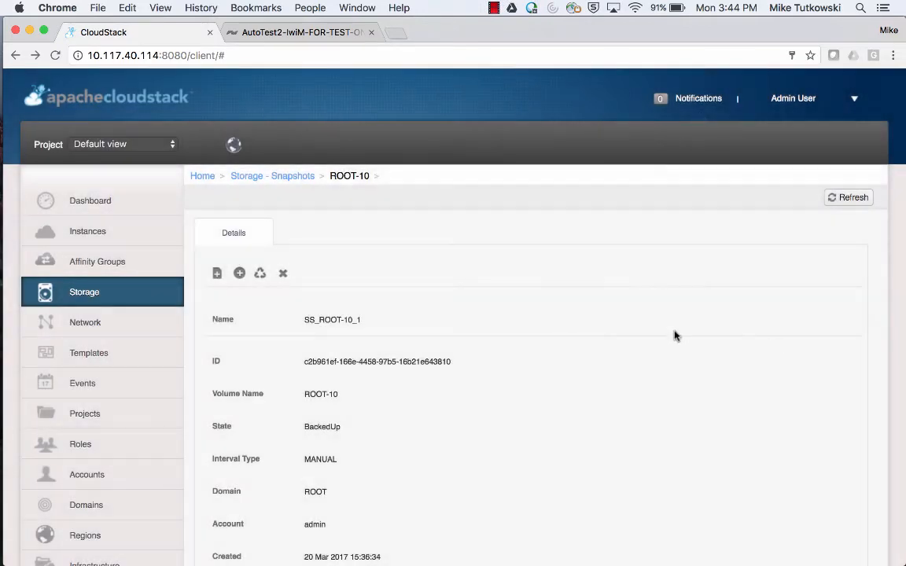
pyautogui.click(112, 295)
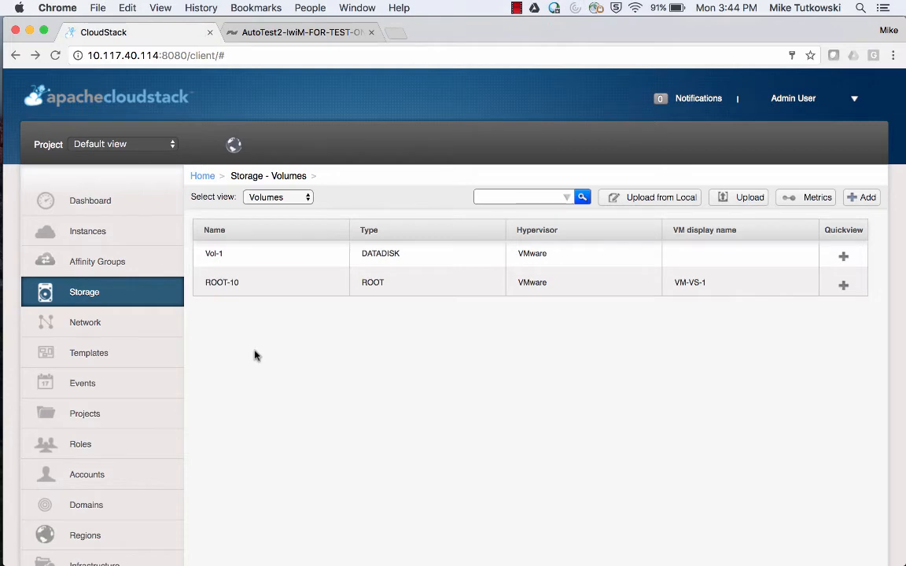
# Attach the Vol-1 disk to the VM-VS-1 instance.
pyautogui.moveTo(843, 256)
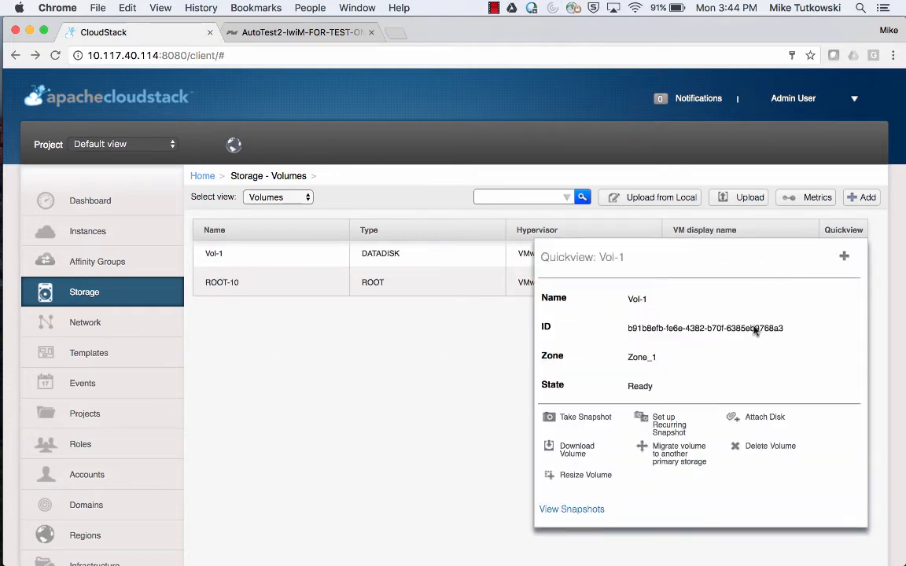
pyautogui.click(753, 418)
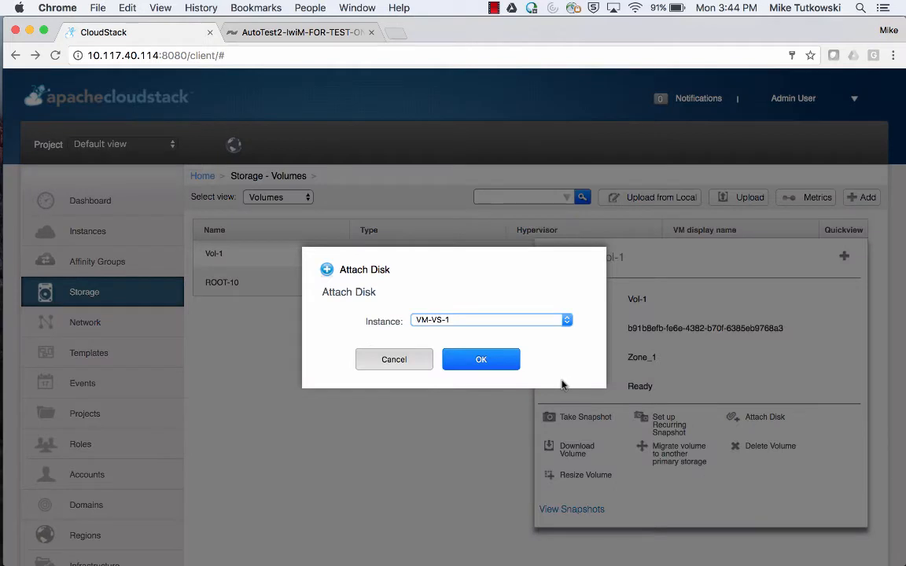
pyautogui.click(498, 368)
pyautogui.click(299, 35)
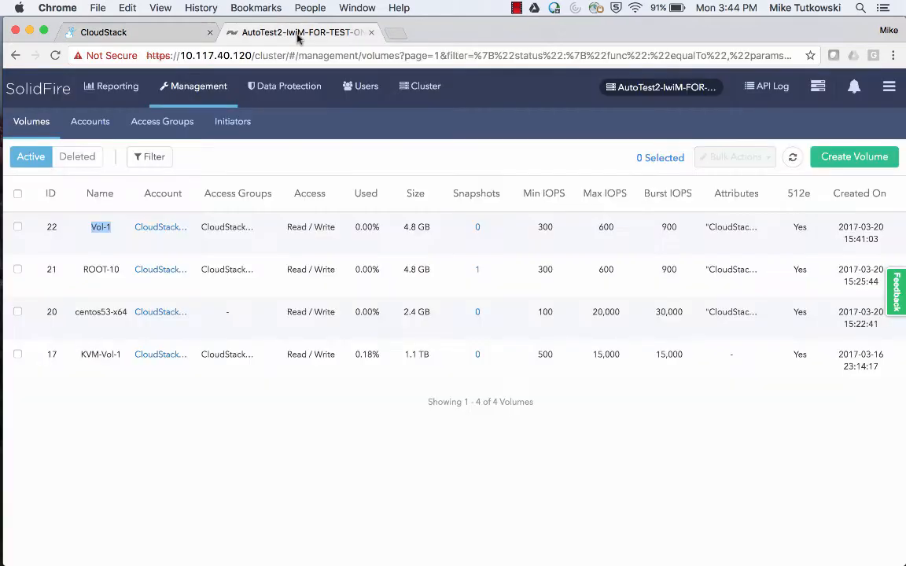
# Refresh SolidFire's Volumes list so Vol-1 appears beside ROOT-10.
pyautogui.click(794, 160)
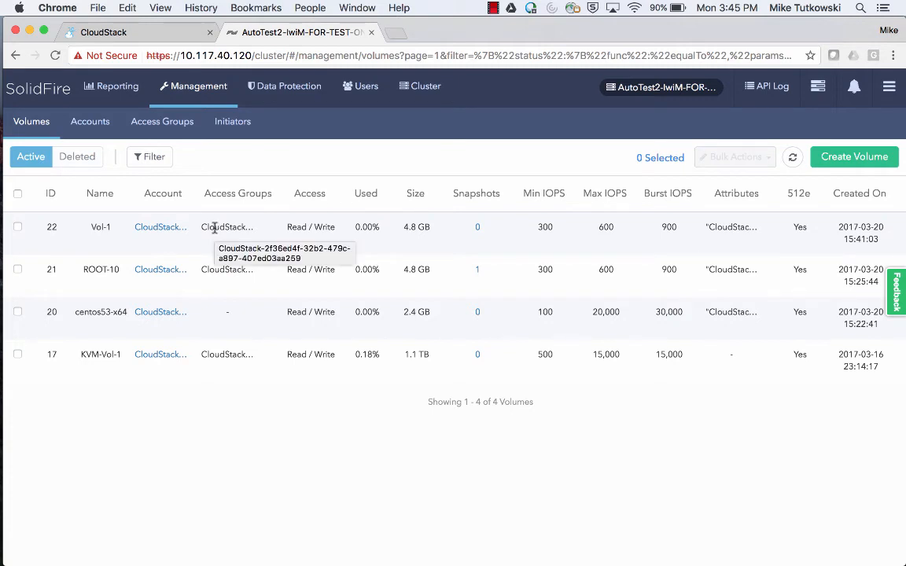
pyautogui.moveTo(3, 277)
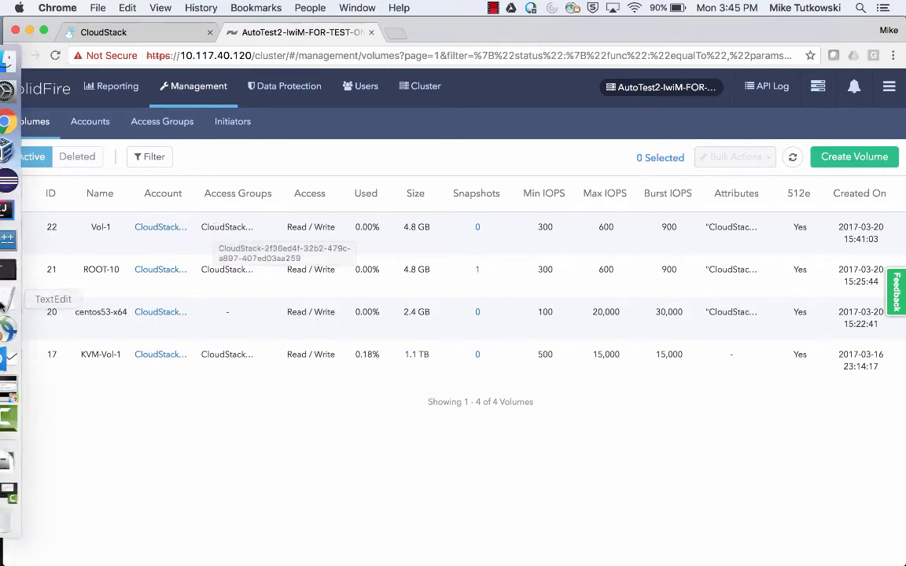
pyautogui.click(31, 389)
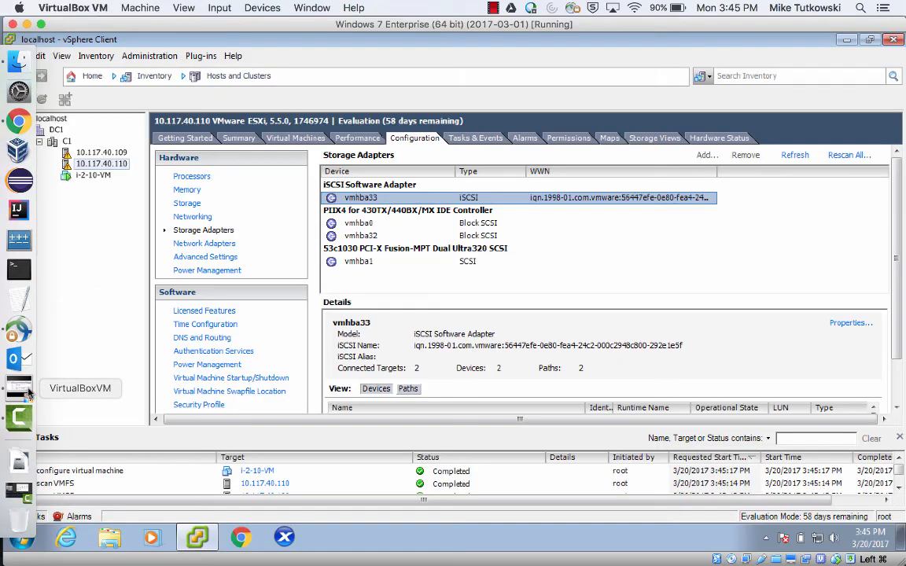
# Show host 10.117.40.109's storage adapters and bring up the actions menu for vmhba33.
pyautogui.click(114, 471)
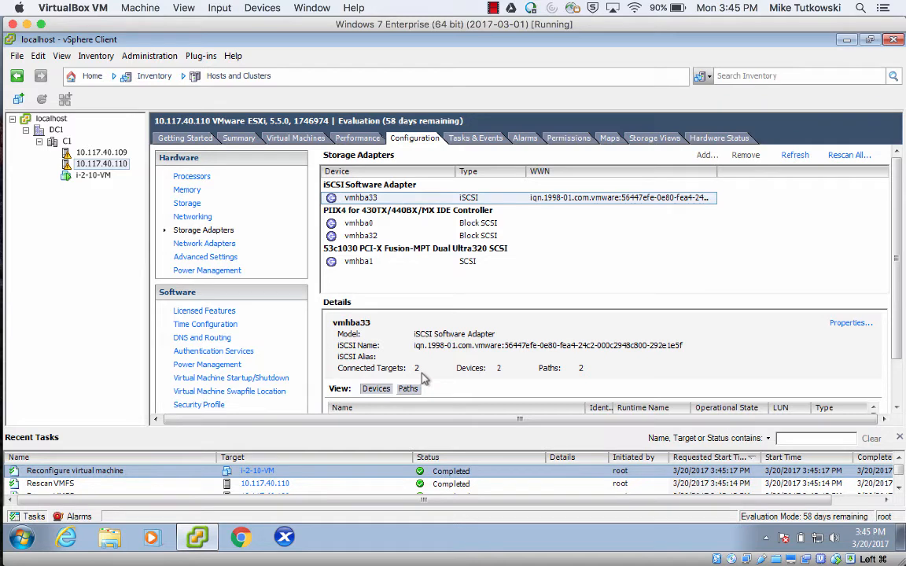
pyautogui.click(120, 154)
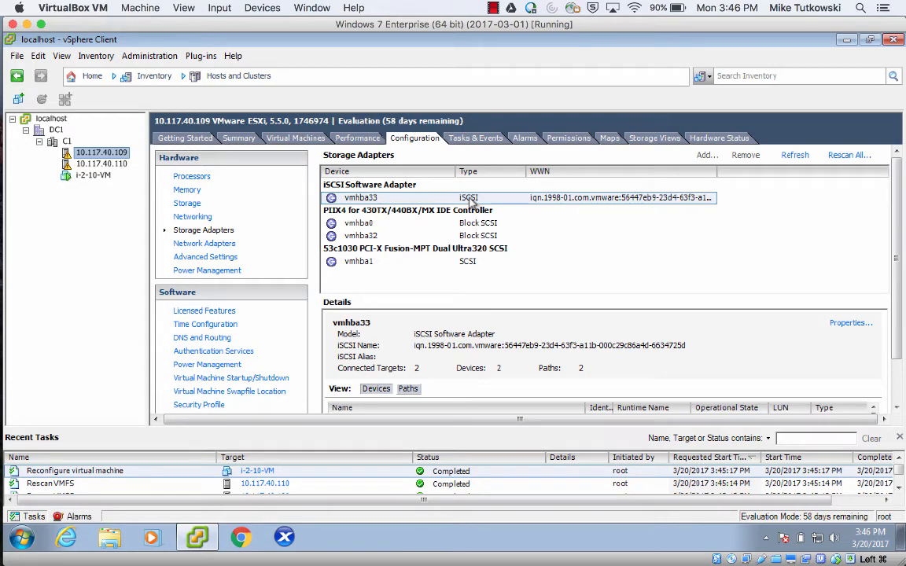
pyautogui.rightClick(470, 201)
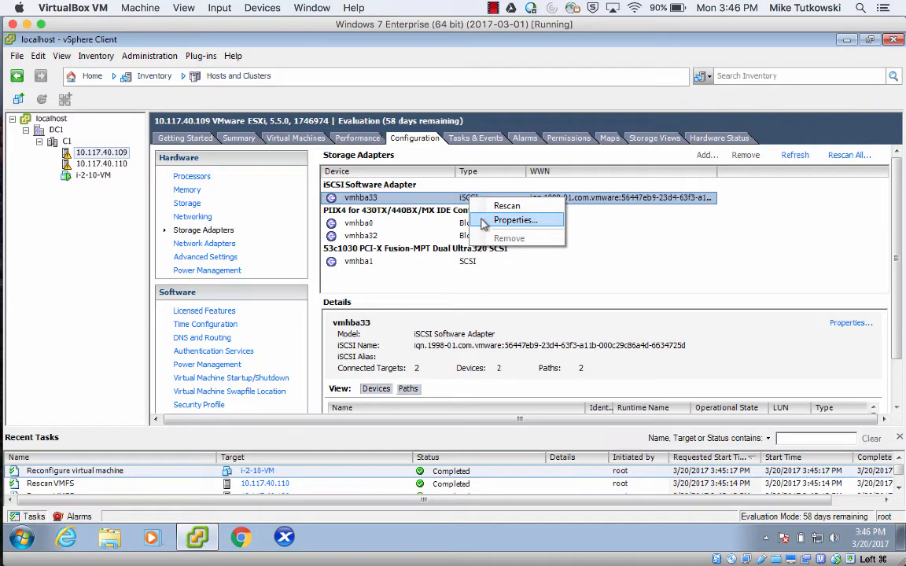
pyautogui.click(484, 225)
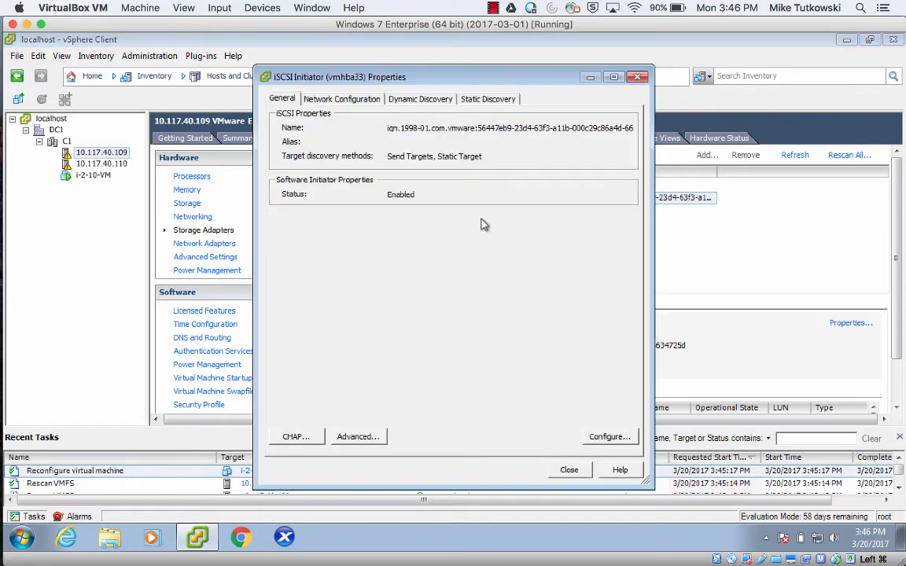
pyautogui.click(490, 103)
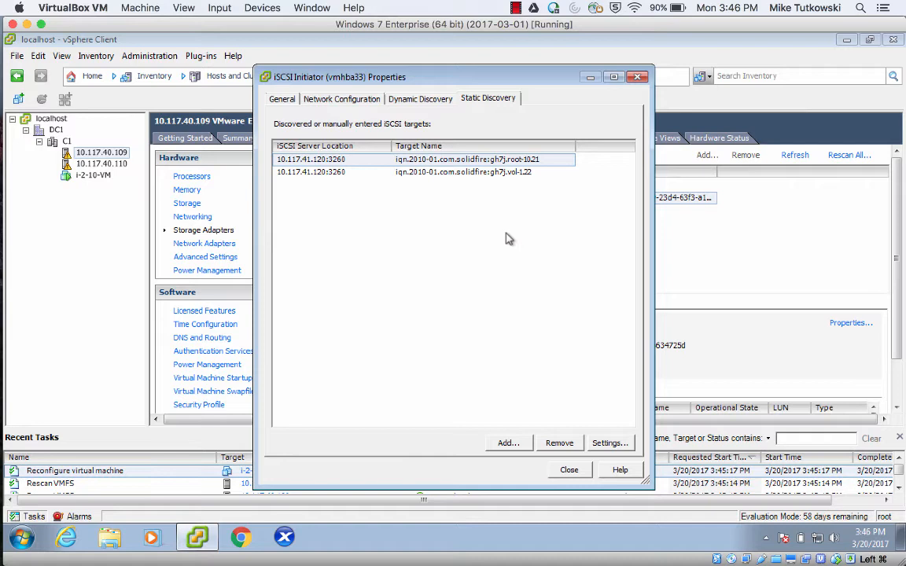
pyautogui.click(517, 173)
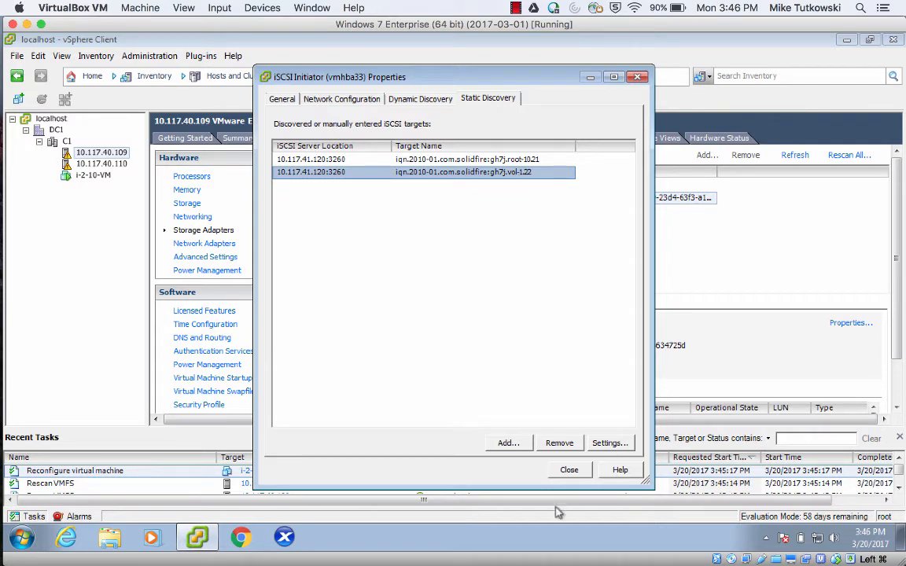
pyautogui.click(569, 471)
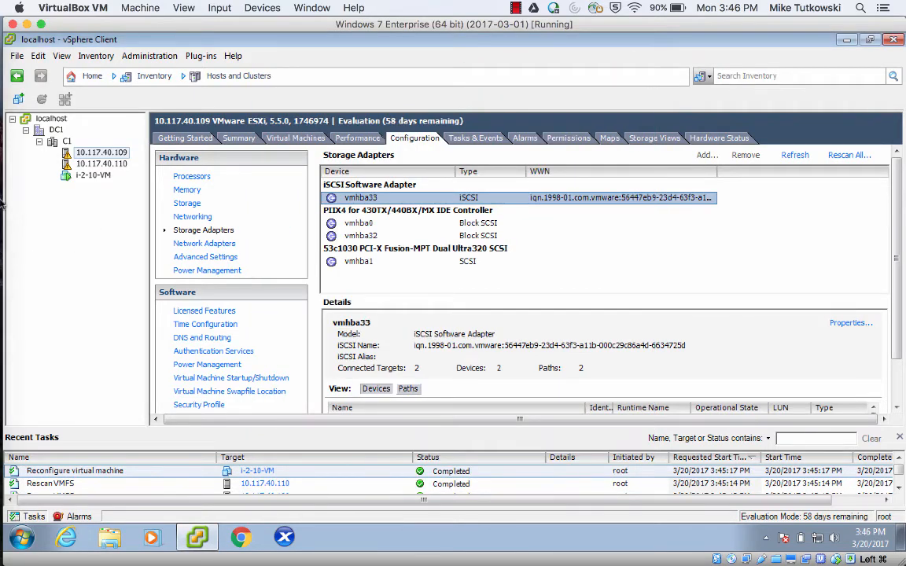
# Open the console of the running VM-VS-1 instance from CloudStack's Instances list.
pyautogui.click(19, 122)
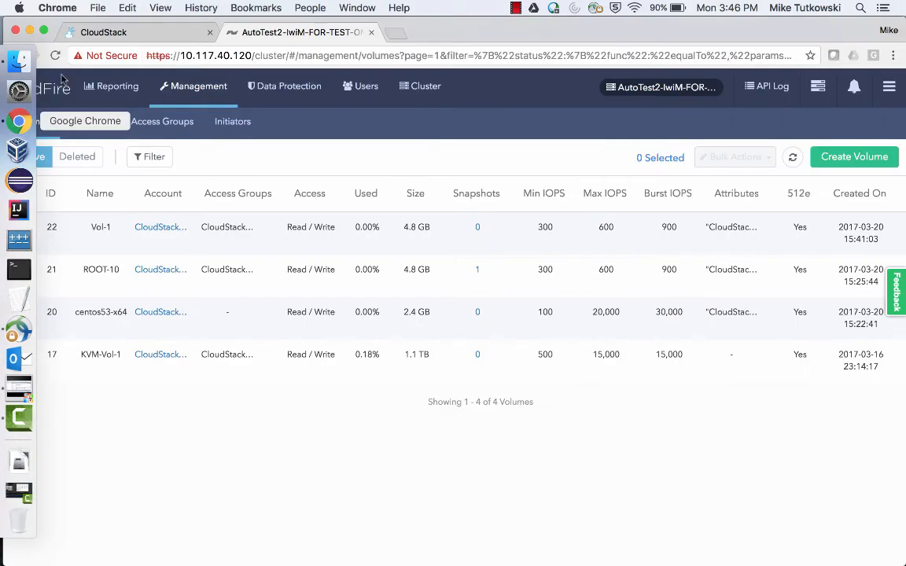
pyautogui.click(119, 33)
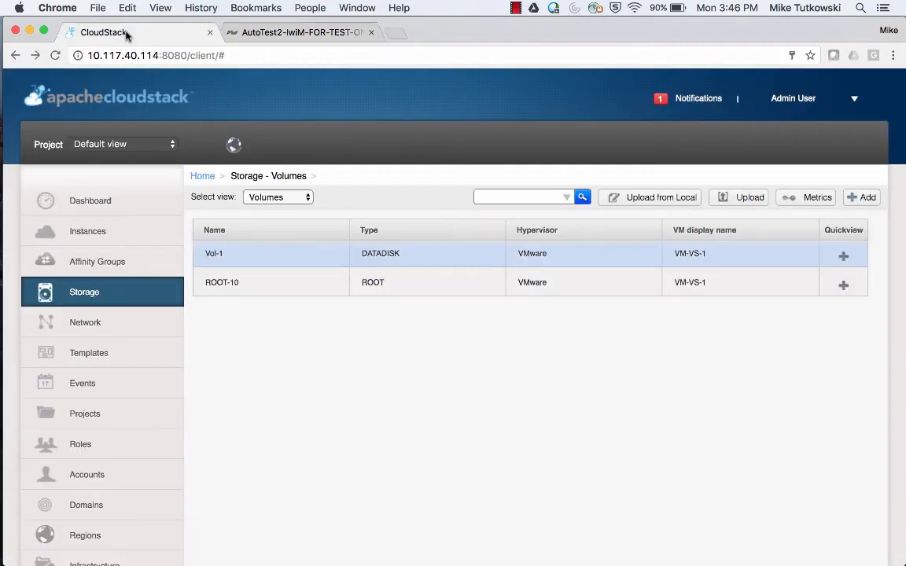
pyautogui.click(151, 235)
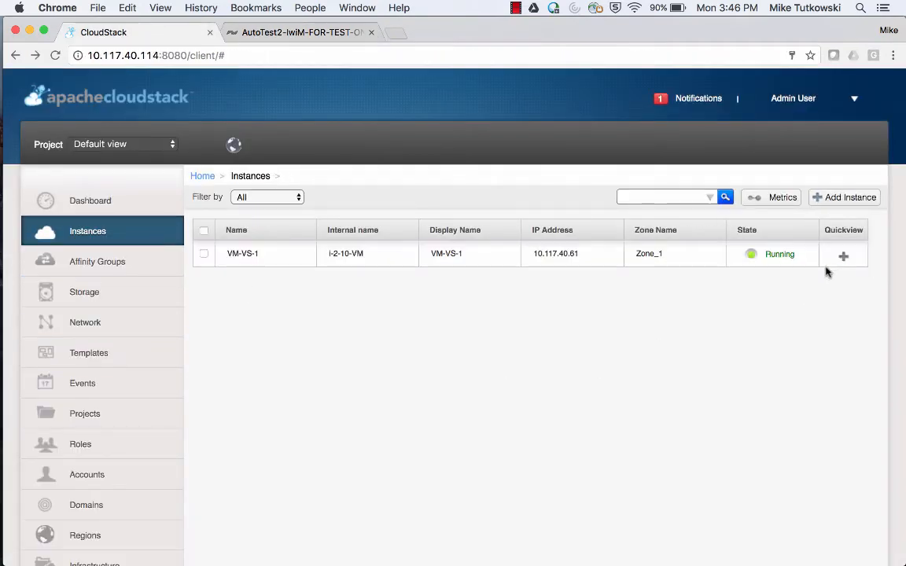
pyautogui.moveTo(831, 265)
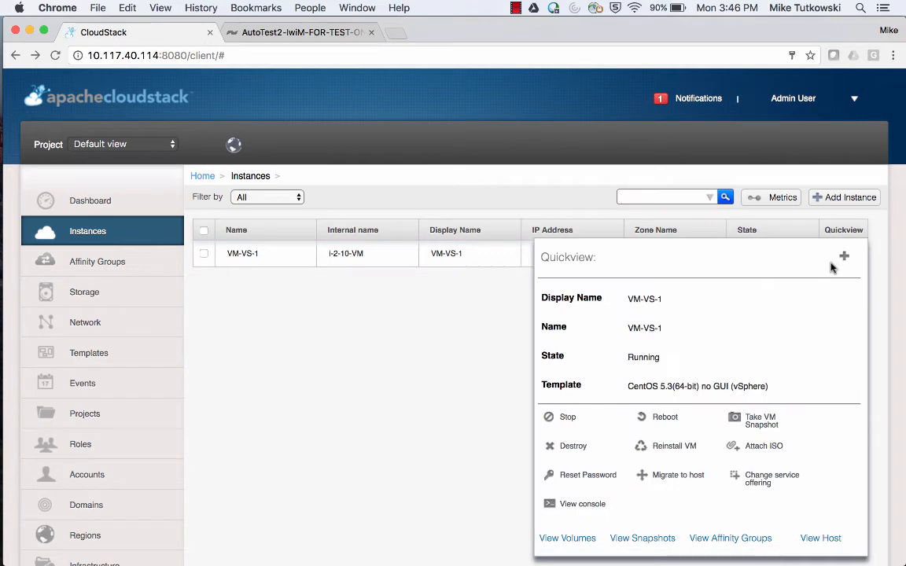
pyautogui.click(574, 503)
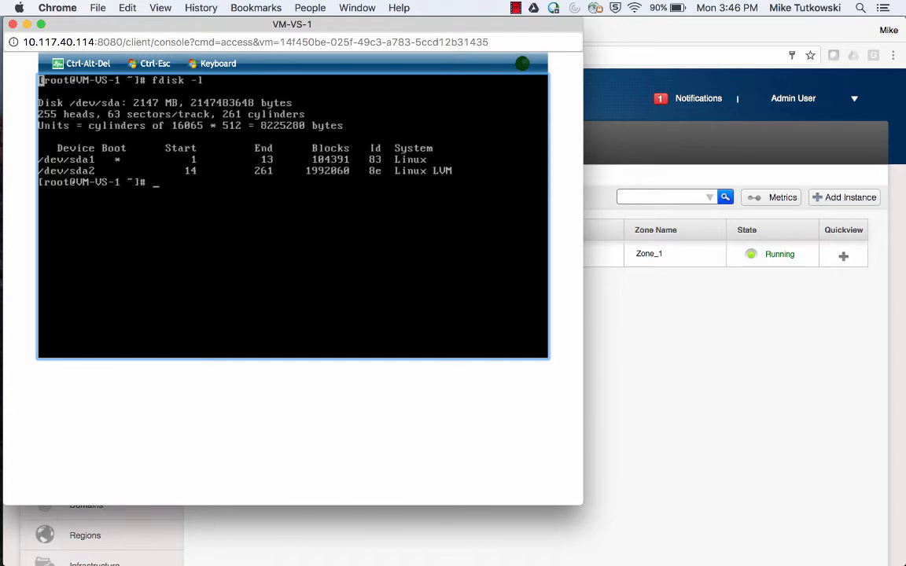
# Rerun fdisk -l in VM-VS-1's console, seeing only the 2147 MB /dev/sda, then close it.
pyautogui.press('Return')
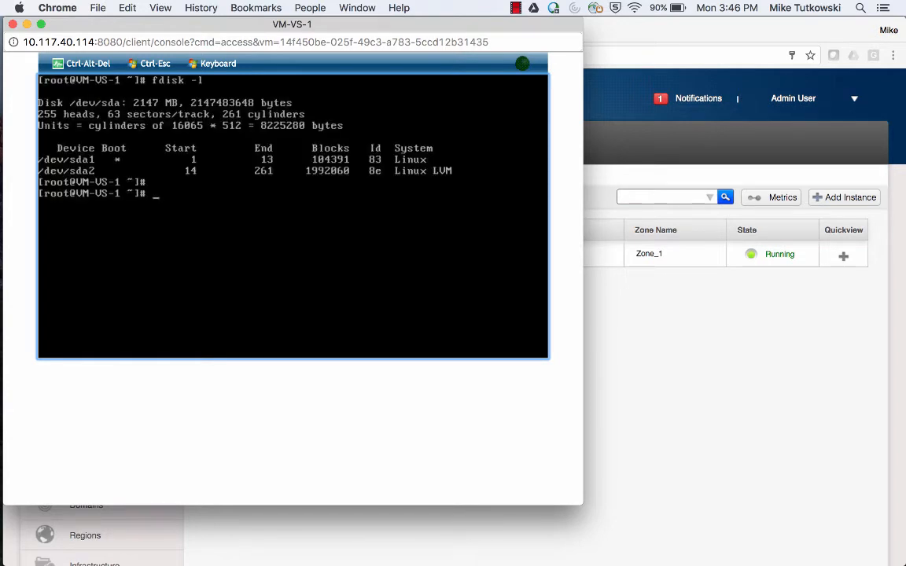
pyautogui.press('Up')
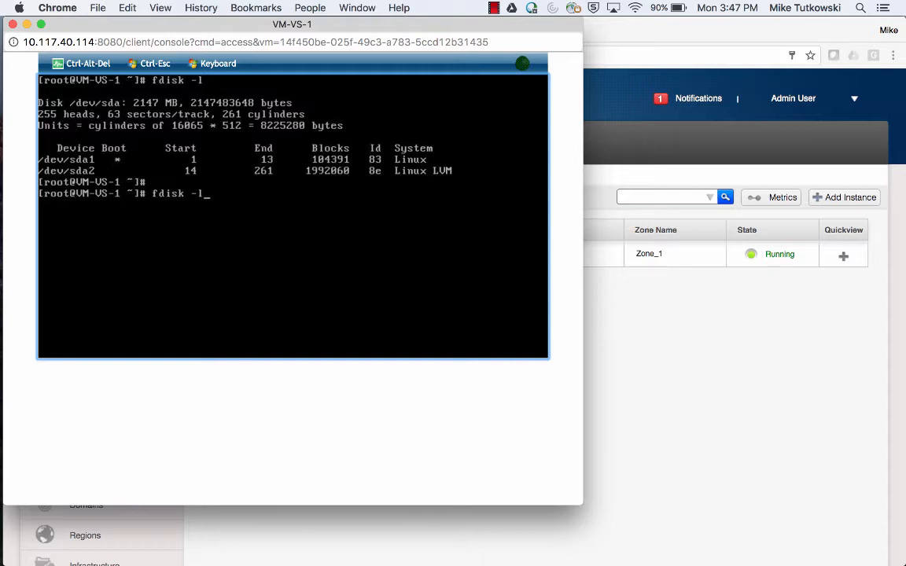
pyautogui.press('Return')
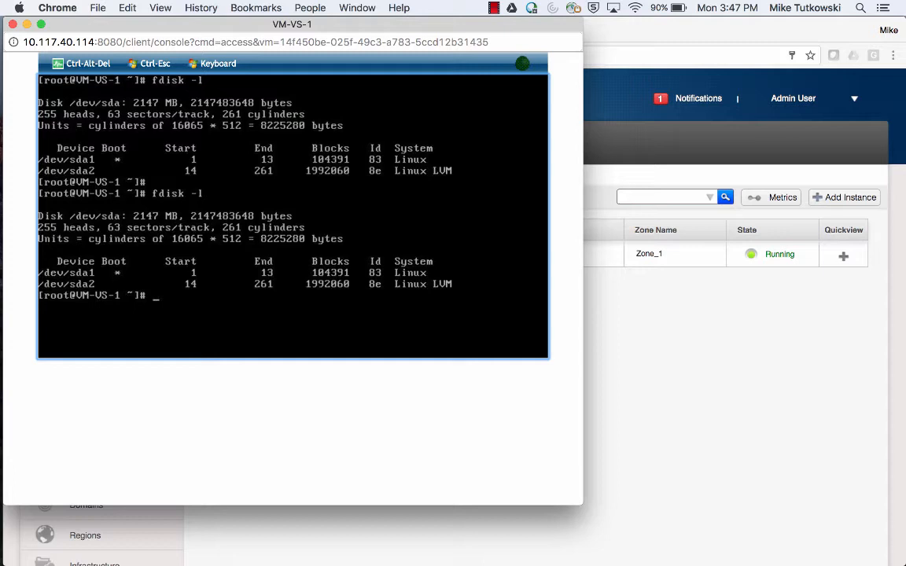
pyautogui.click(837, 329)
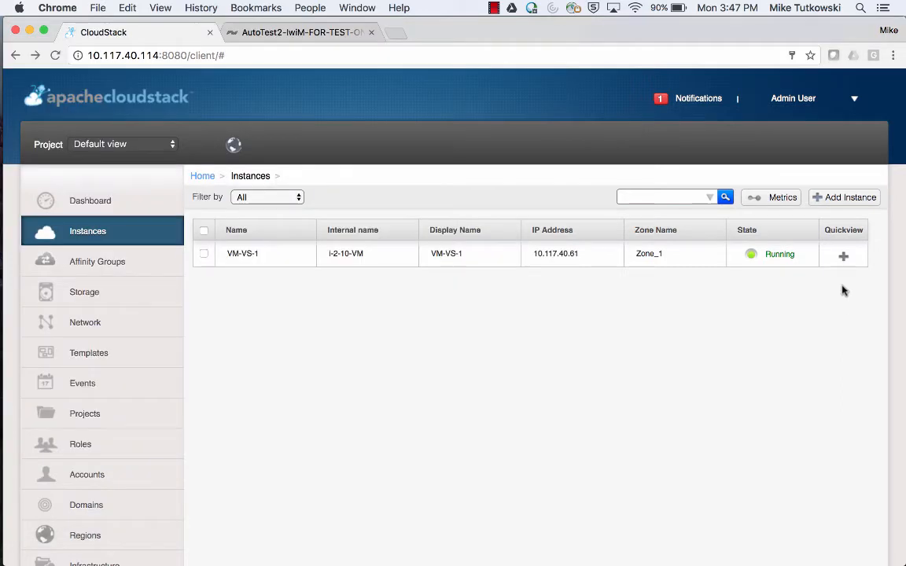
# Reboot the VM-VS-1 instance and confirm the reboot.
pyautogui.moveTo(842, 257)
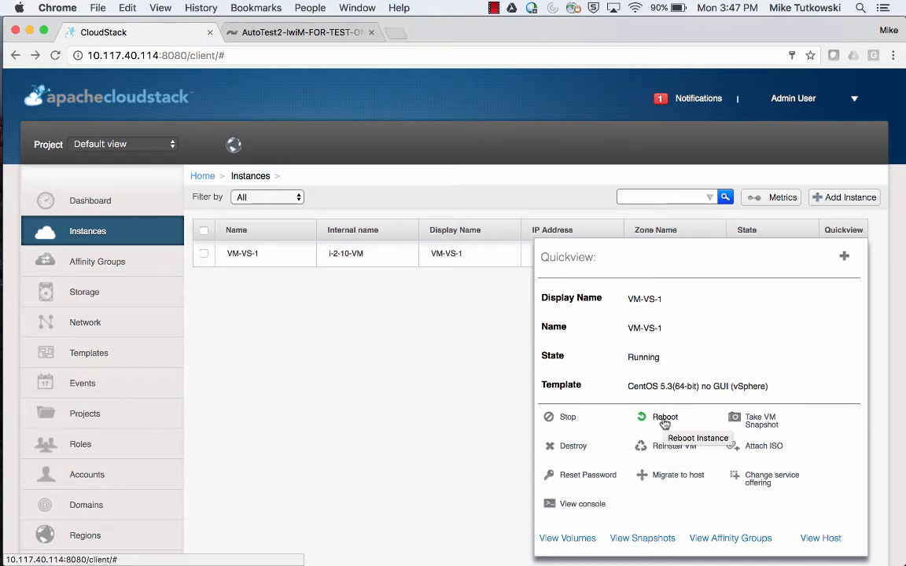
pyautogui.click(643, 418)
pyautogui.click(514, 349)
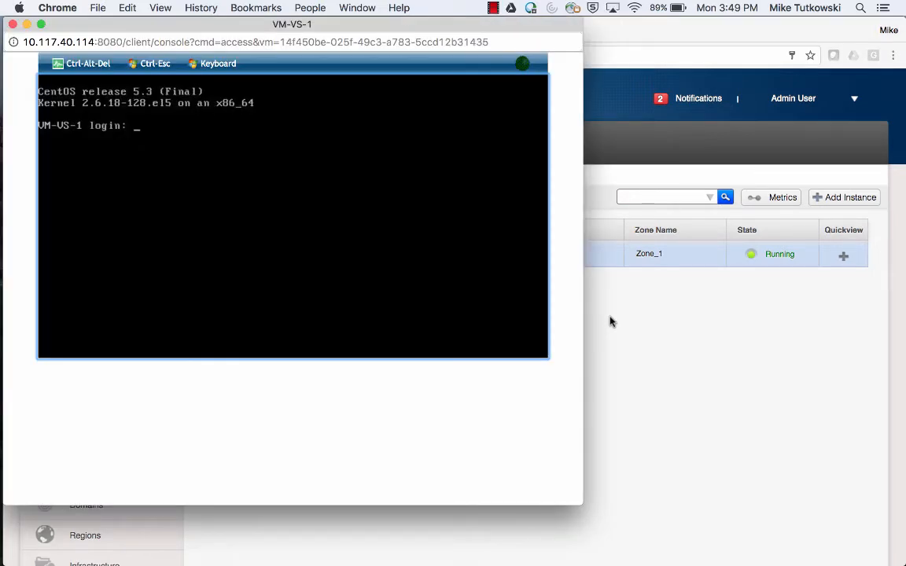
# Log in as root and run fdisk -l, confirming the new 2147 MB /dev/sdb, then list Storage volumes.
pyautogui.write('root')
pyautogui.press('Return')
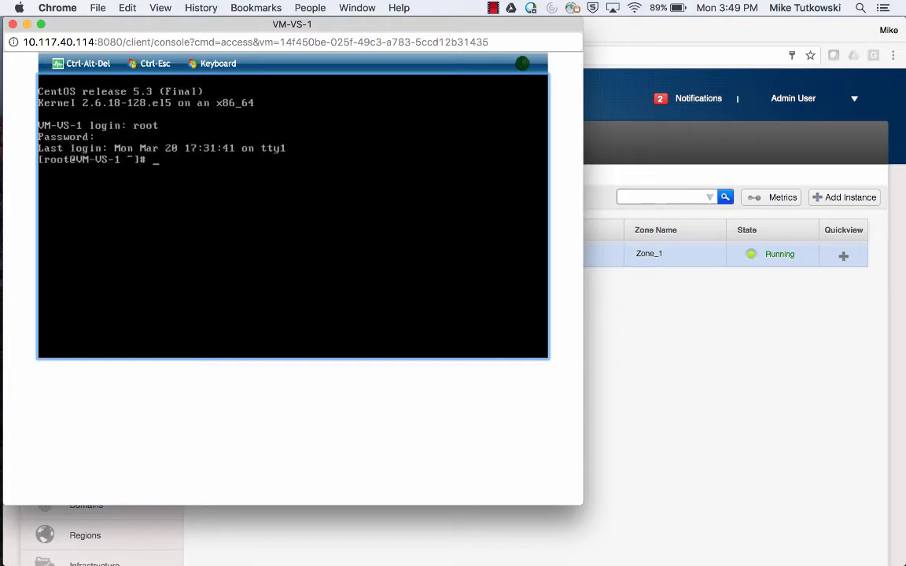
pyautogui.write('fdisk -l')
pyautogui.press('Return')
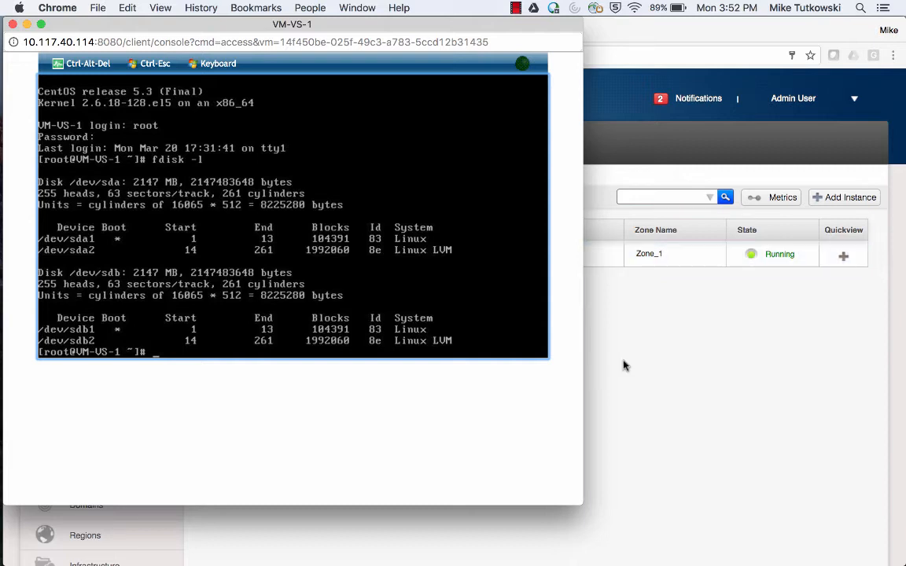
pyautogui.click(623, 365)
pyautogui.click(152, 304)
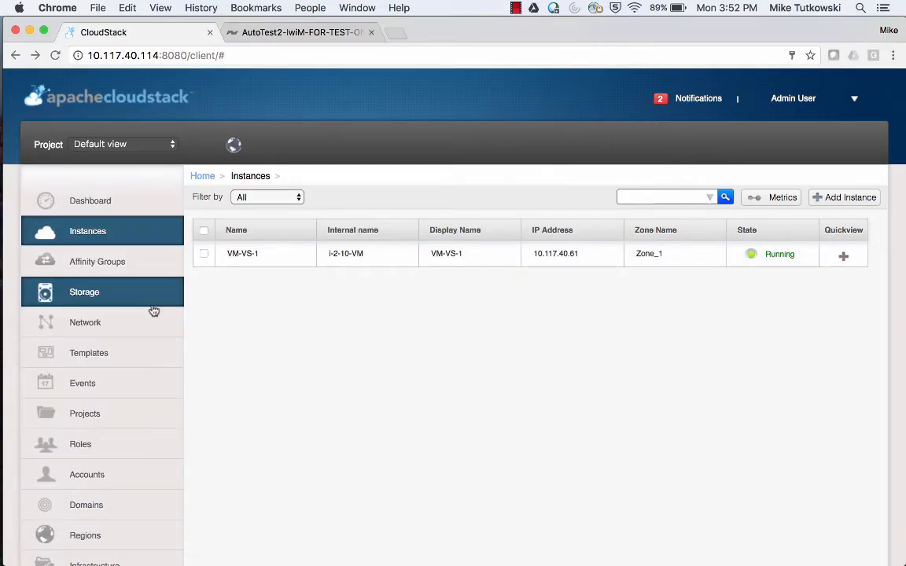
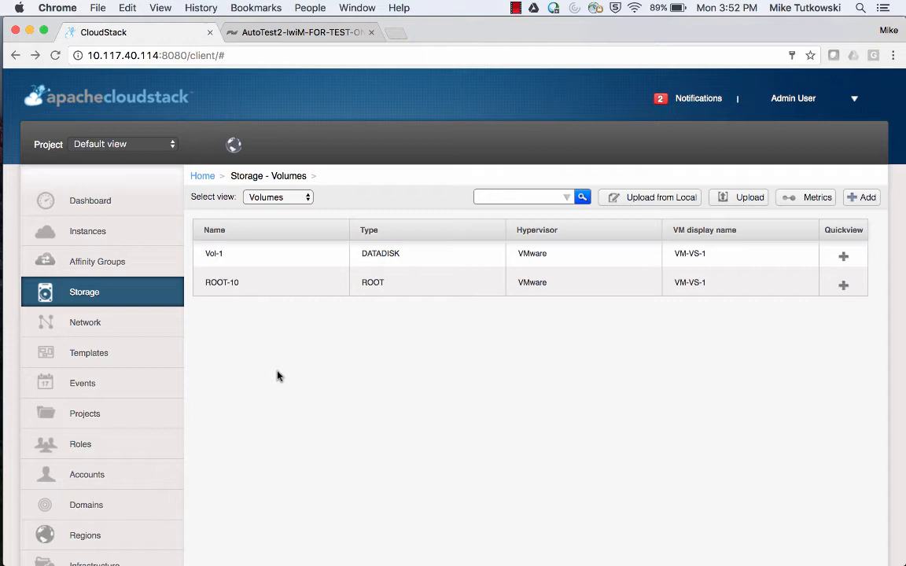
# Switch the storage view to Snapshots and bring up the ROOT-10 snapshot's quick view.
pyautogui.click(276, 197)
pyautogui.click(290, 209)
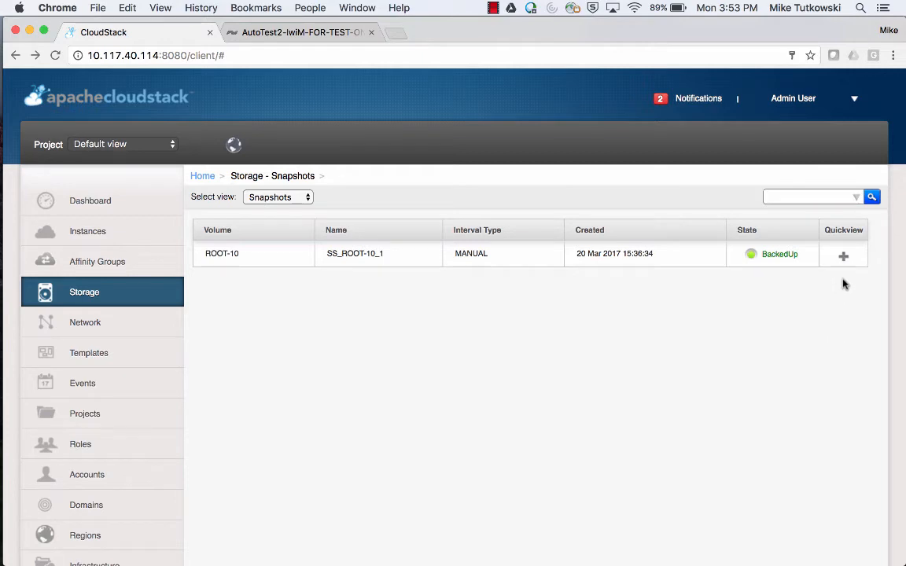
pyautogui.moveTo(844, 263)
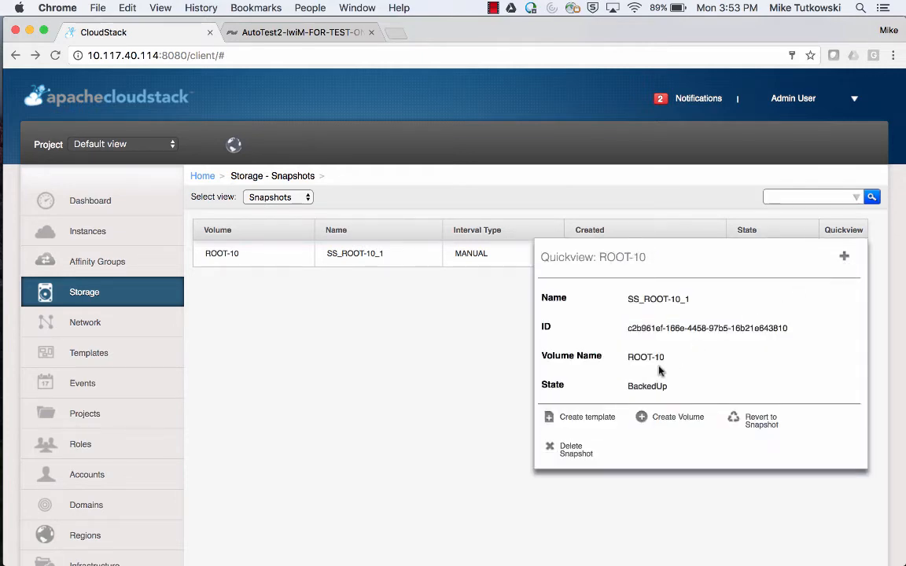
# Create template T1 from snapshot SS_ROOT-10_1 with description 'T1 Desc' and OS type CentOS 5.3 (64-bit).
pyautogui.click(588, 417)
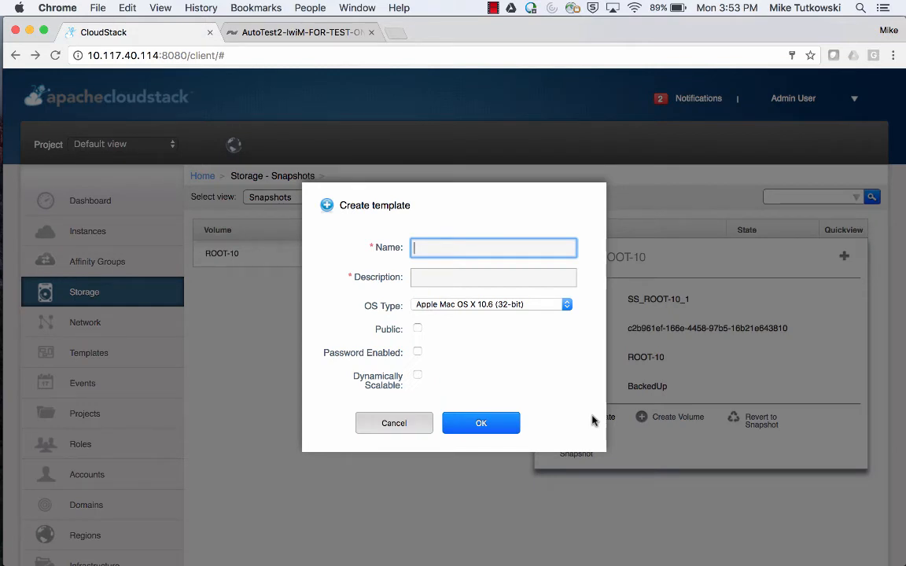
pyautogui.write('T1')
pyautogui.press('Tab')
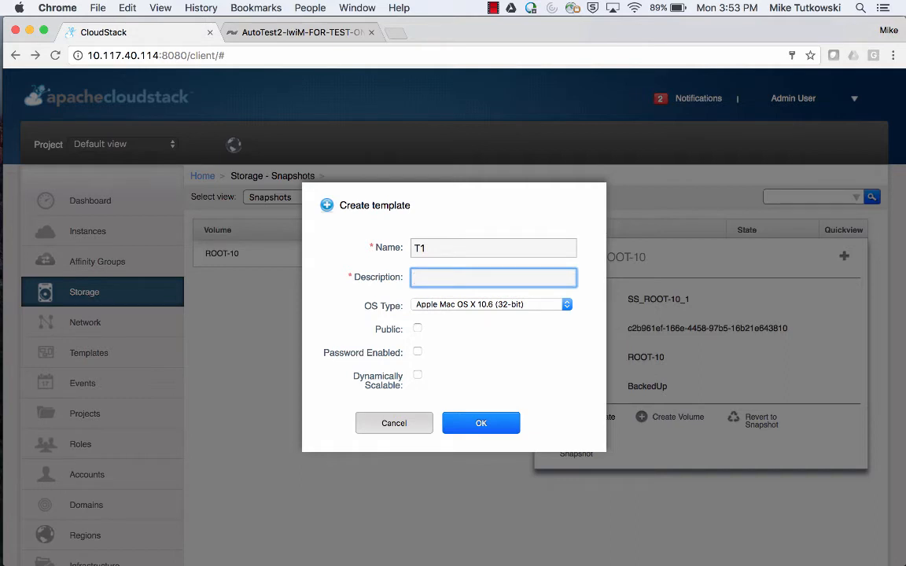
pyautogui.write('T1 Desc')
pyautogui.click(508, 312)
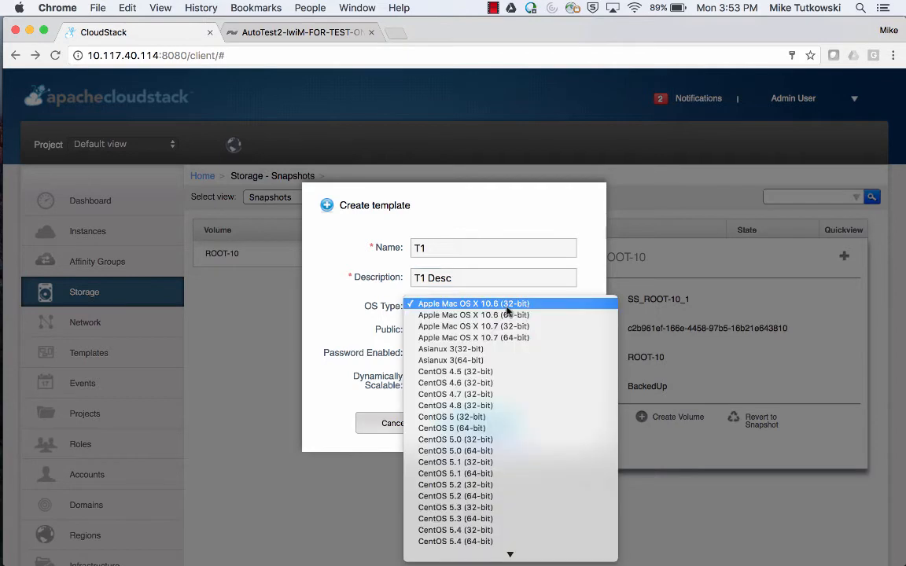
pyautogui.scroll(-3, 509, 454)
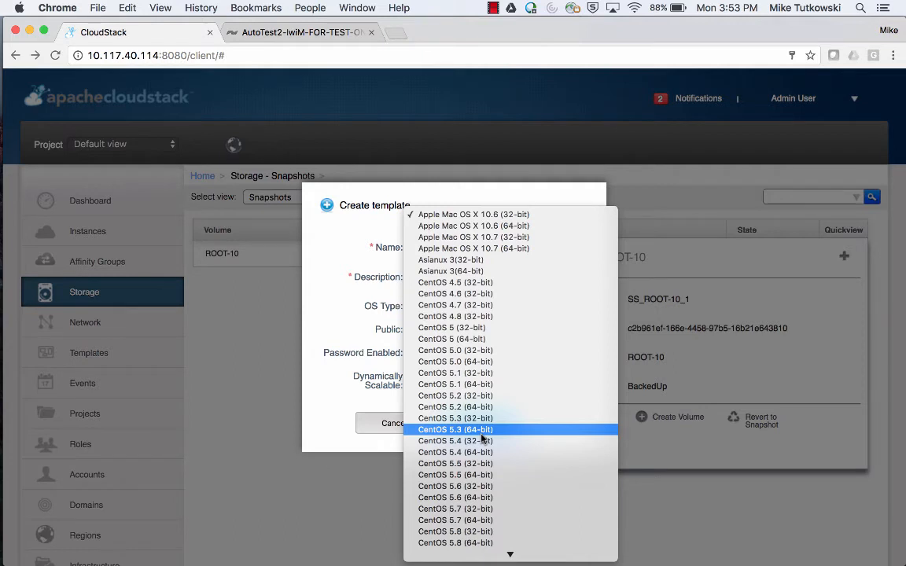
pyautogui.click(481, 433)
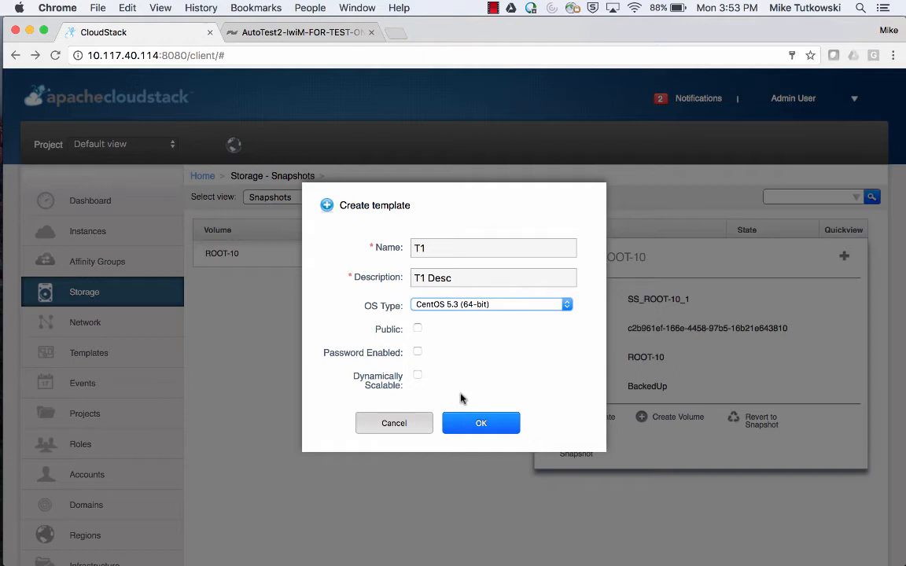
pyautogui.click(481, 426)
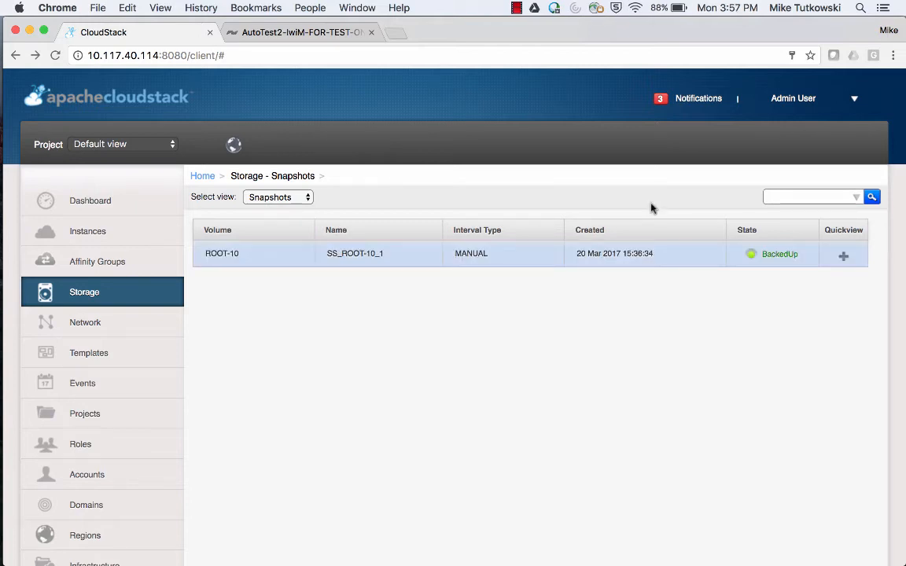
# Confirm in notifications that Create template succeeded, then list templates to find T1.
pyautogui.click(698, 99)
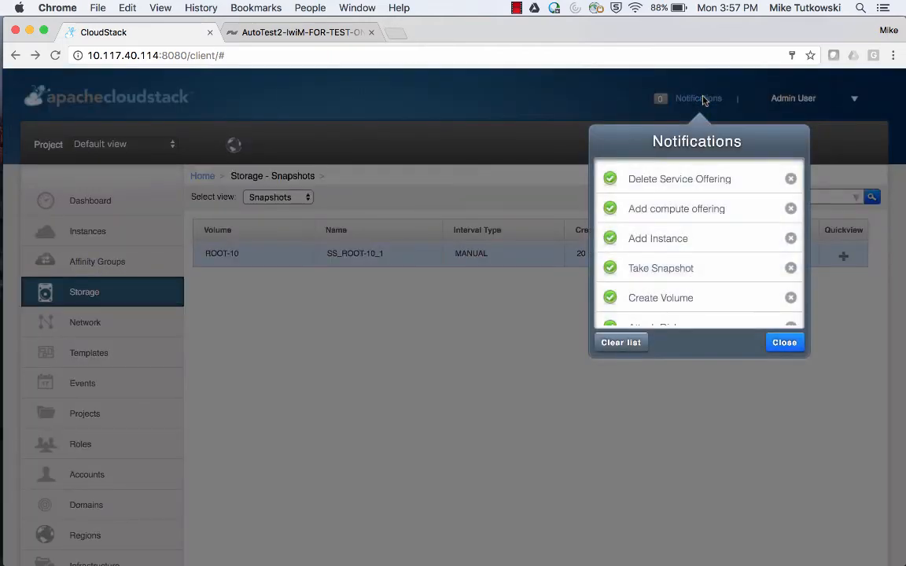
pyautogui.scroll(-2, 686, 243)
pyautogui.scroll(-5, 687, 244)
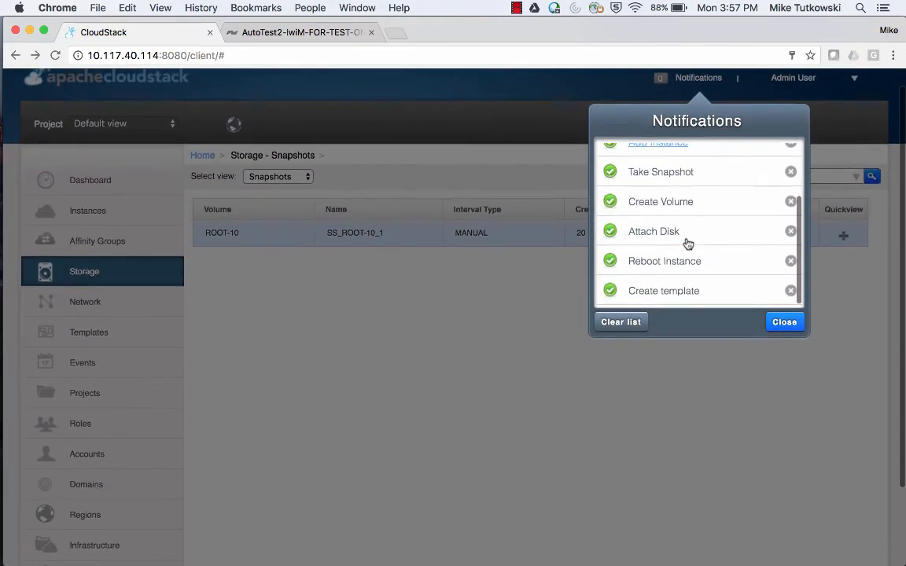
pyautogui.click(775, 322)
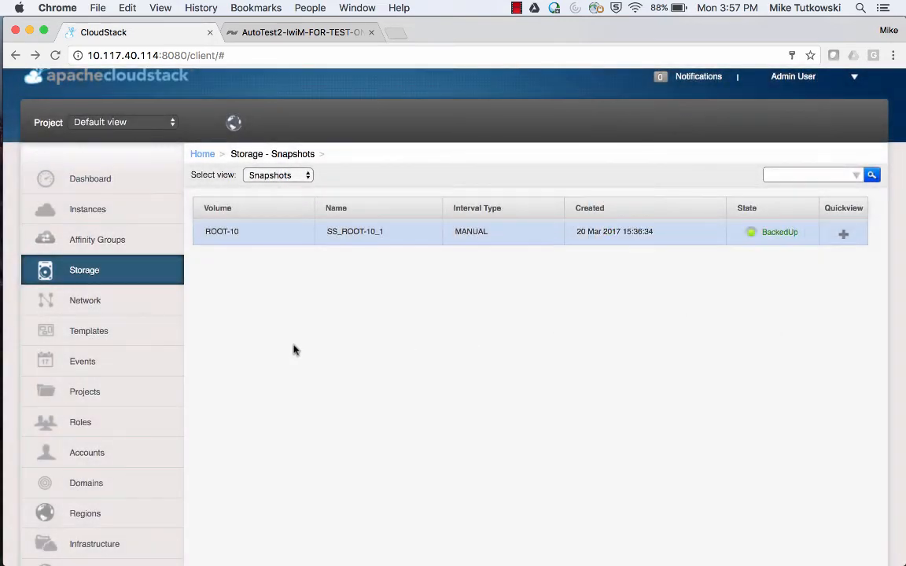
pyautogui.click(178, 339)
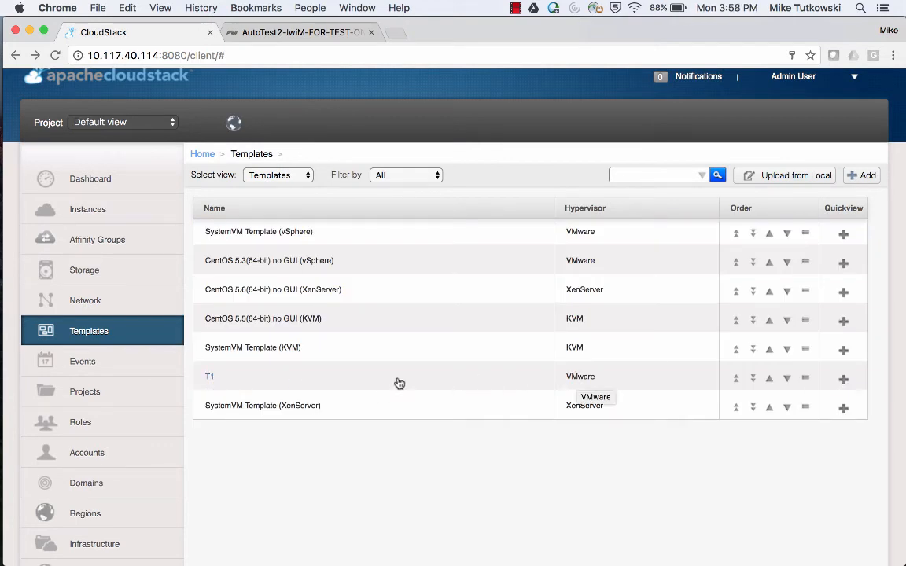
# Review template T1's details and its Zone_1 entry: Download Complete, Ready Yes, 2.00 GB.
pyautogui.click(210, 377)
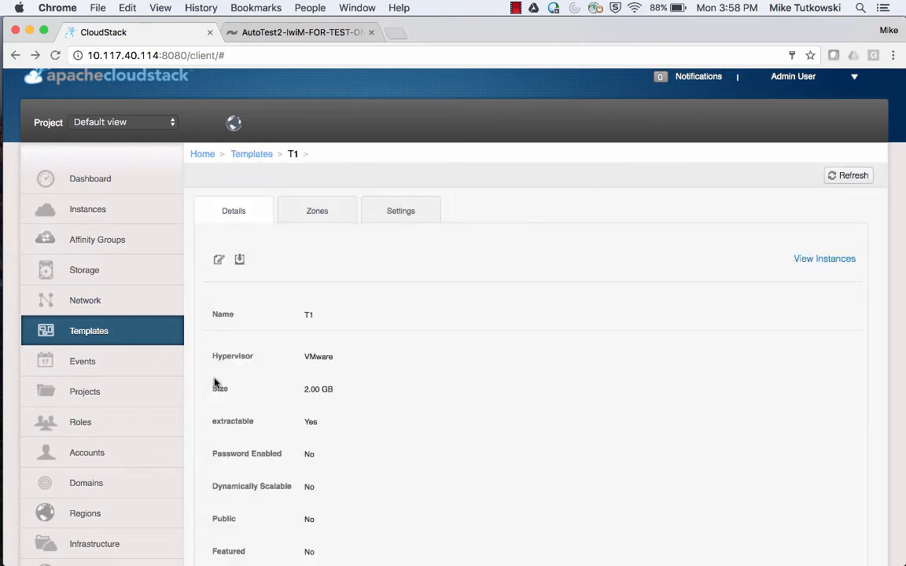
pyautogui.scroll(-1, 367, 464)
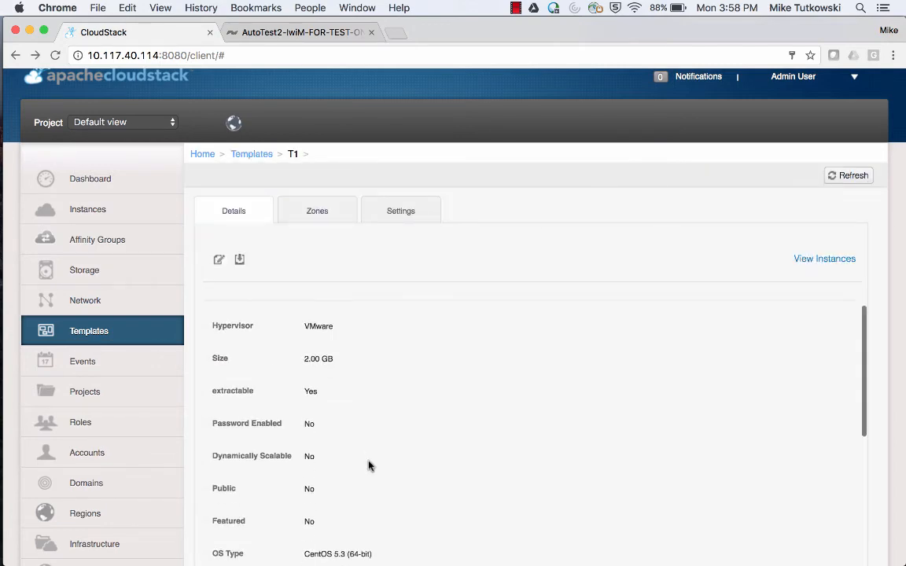
pyautogui.scroll(-1, 368, 464)
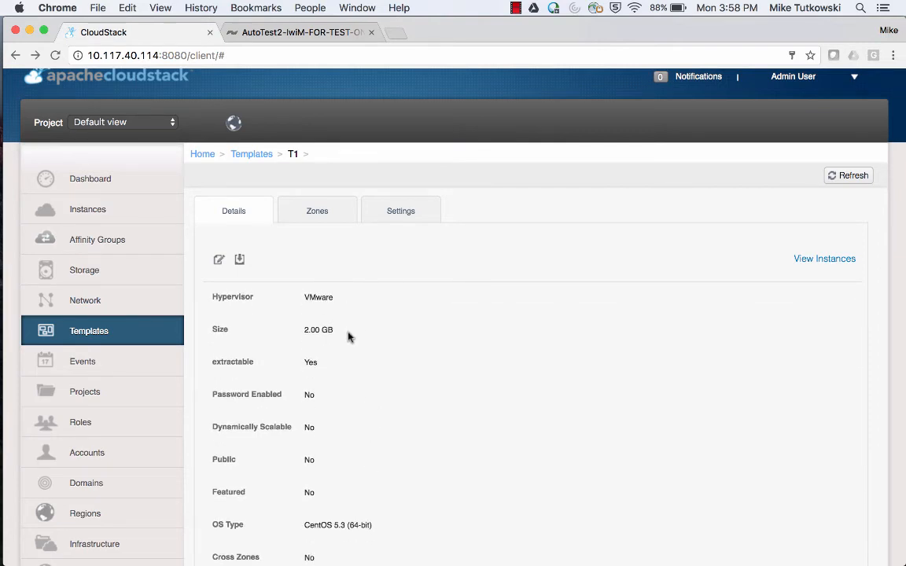
pyautogui.scroll(-2, 348, 336)
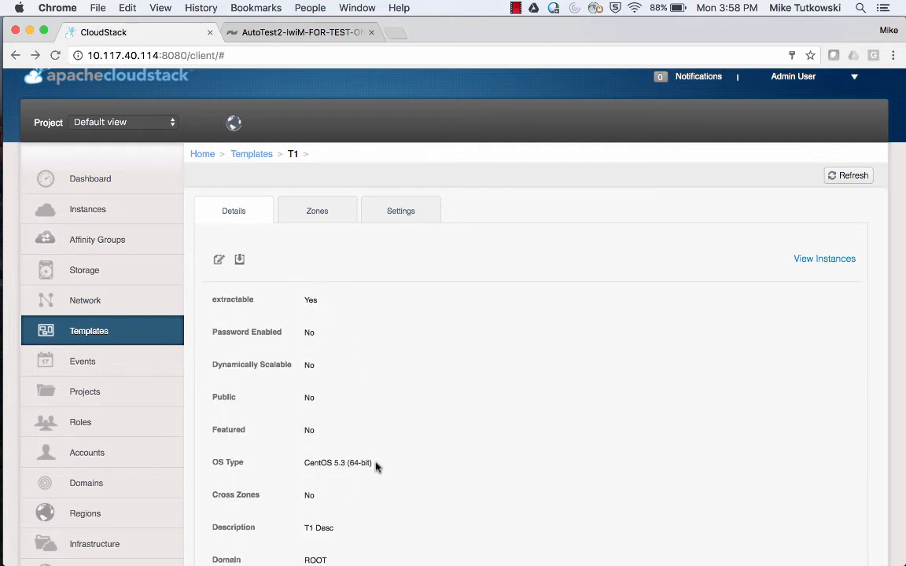
pyautogui.scroll(-1, 375, 465)
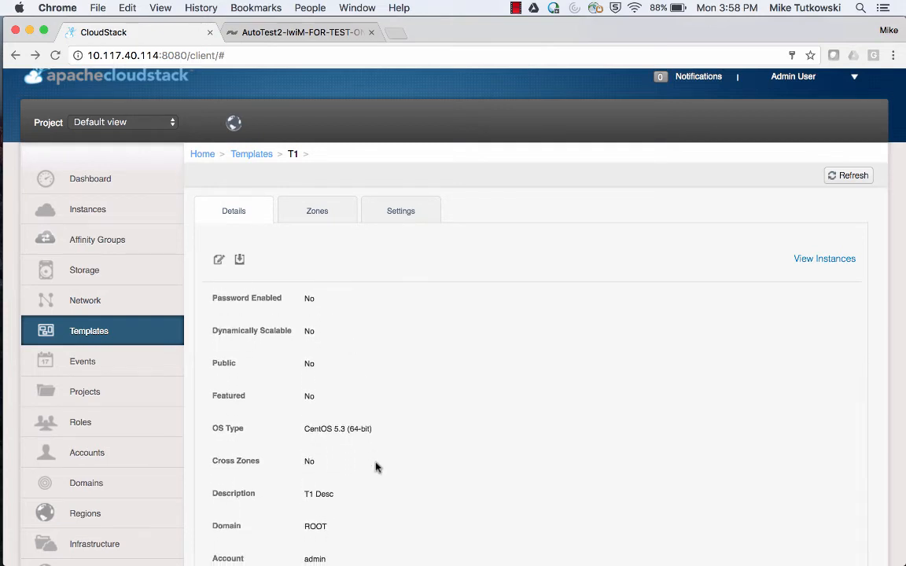
pyautogui.click(318, 213)
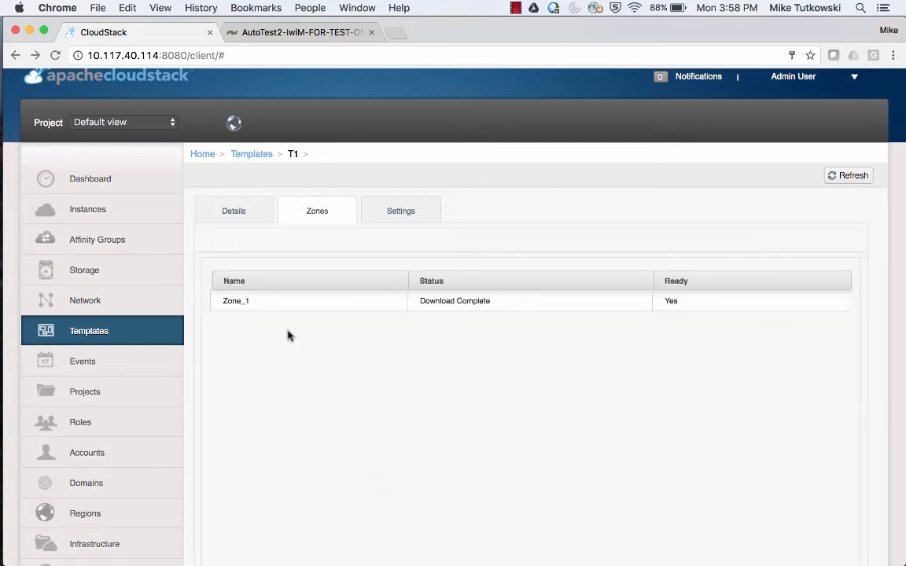
pyautogui.click(236, 301)
pyautogui.scroll(-2, 399, 420)
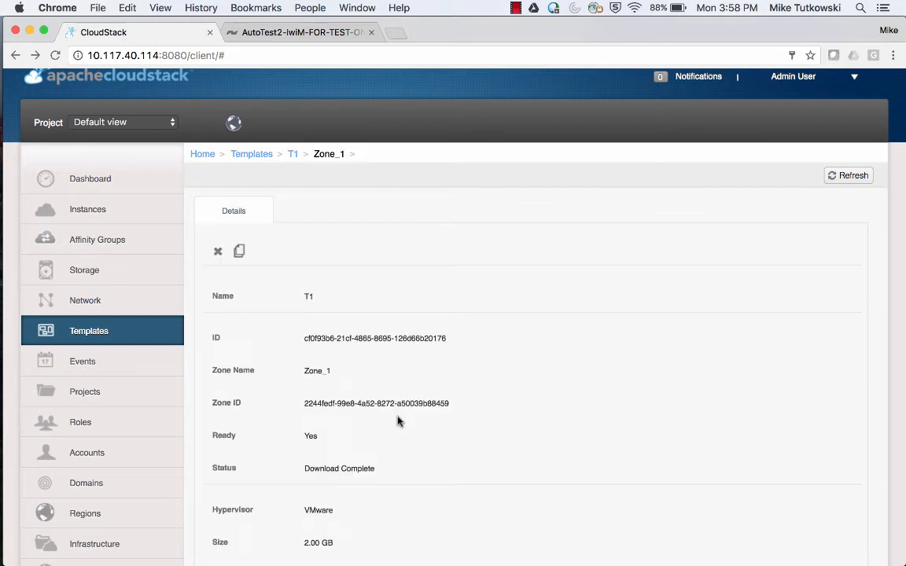
pyautogui.scroll(-4, 397, 421)
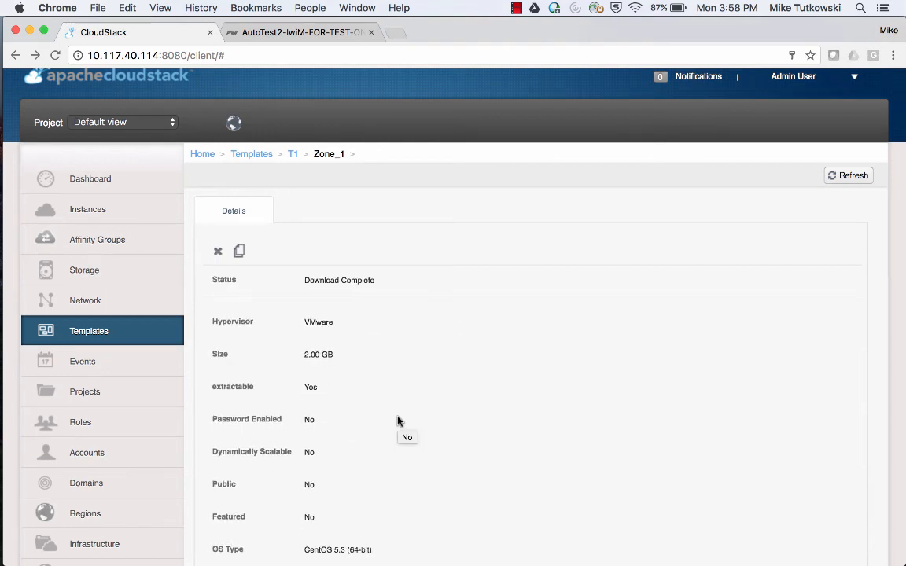
# Start adding a new instance and choose template T1 from My templates.
pyautogui.click(136, 217)
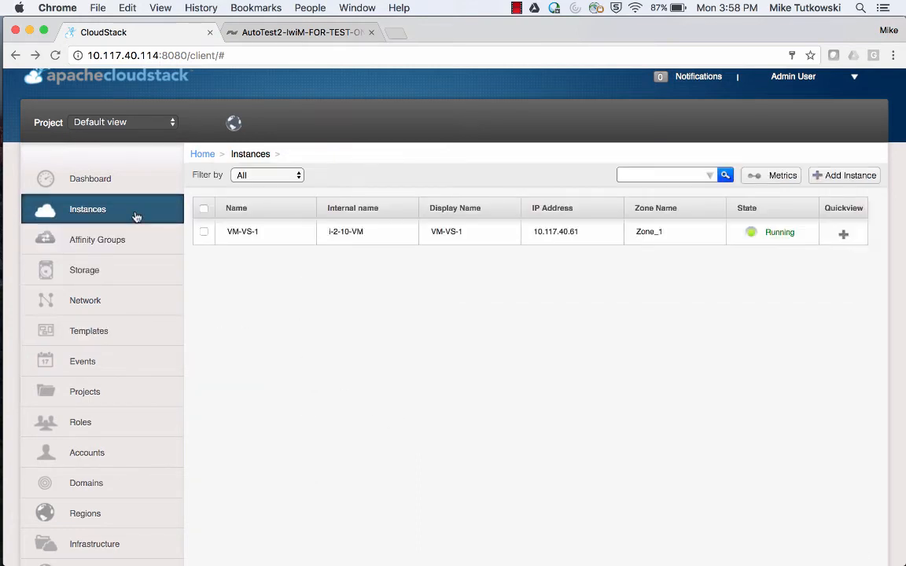
pyautogui.click(848, 176)
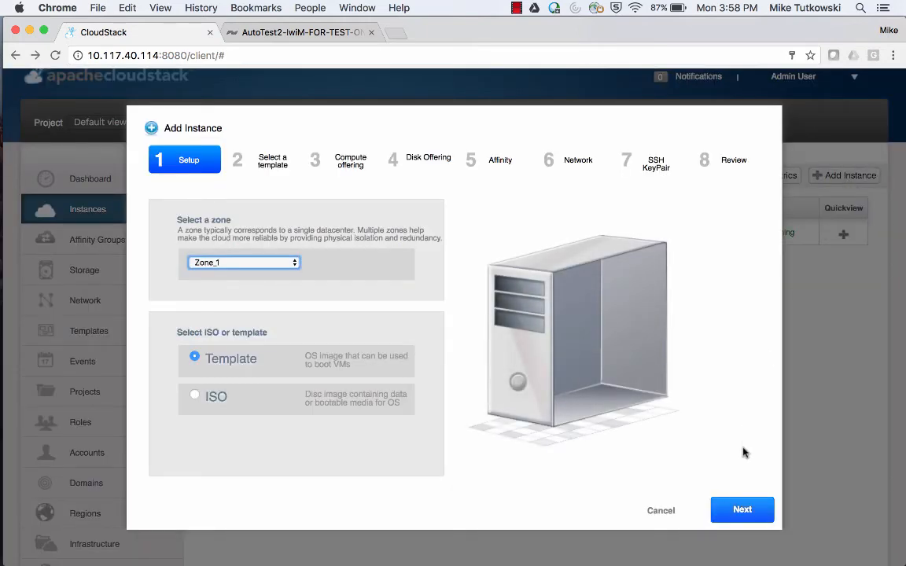
pyautogui.click(741, 511)
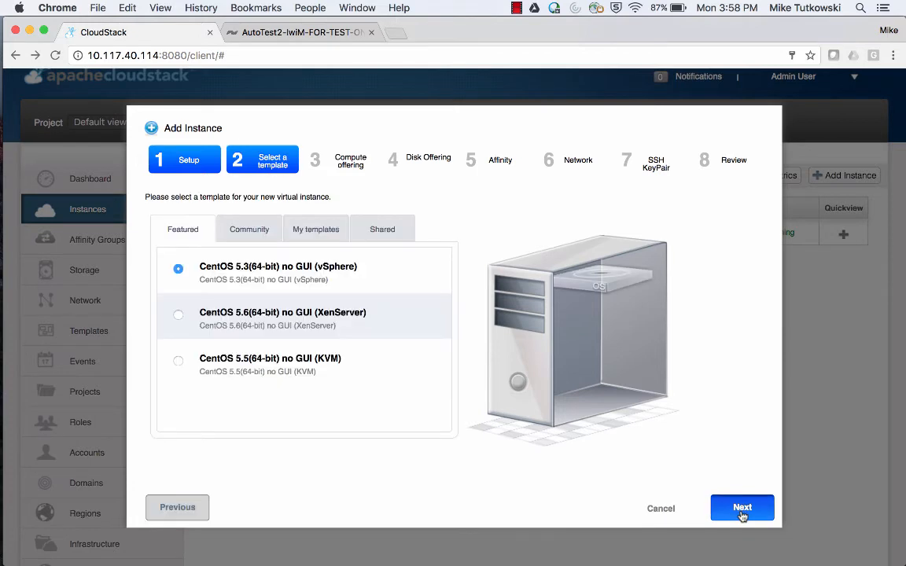
pyautogui.click(313, 232)
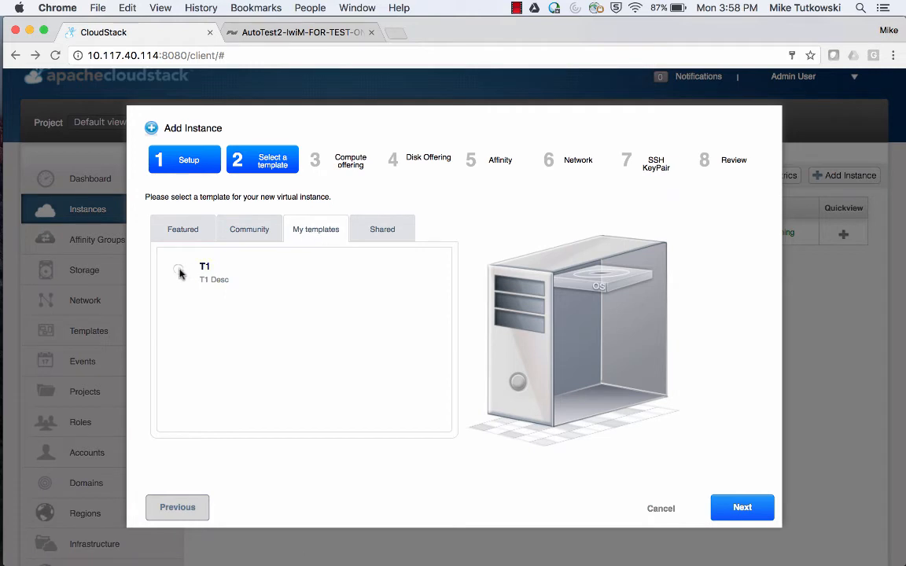
pyautogui.click(178, 269)
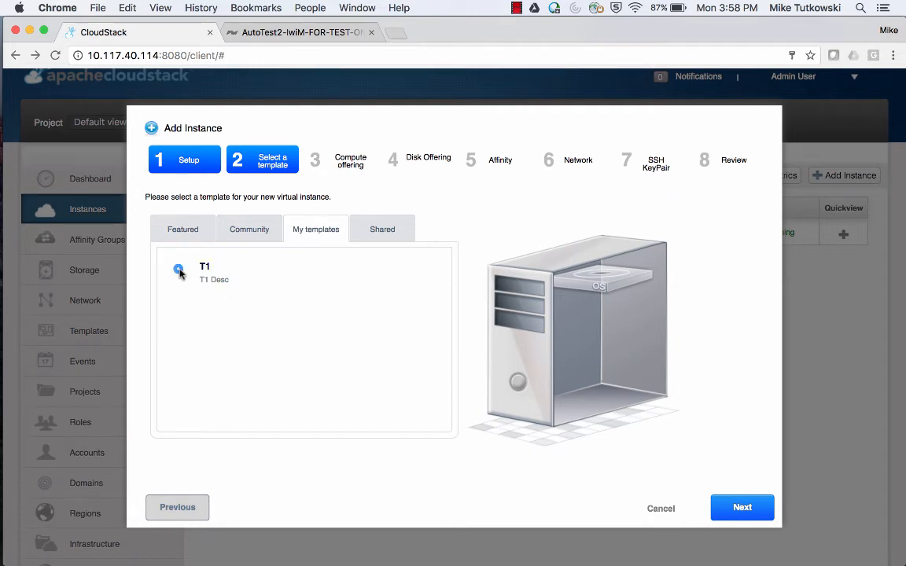
# Select the SF CO 1 compute offering and the SF DO 1 disk offering.
pyautogui.click(731, 509)
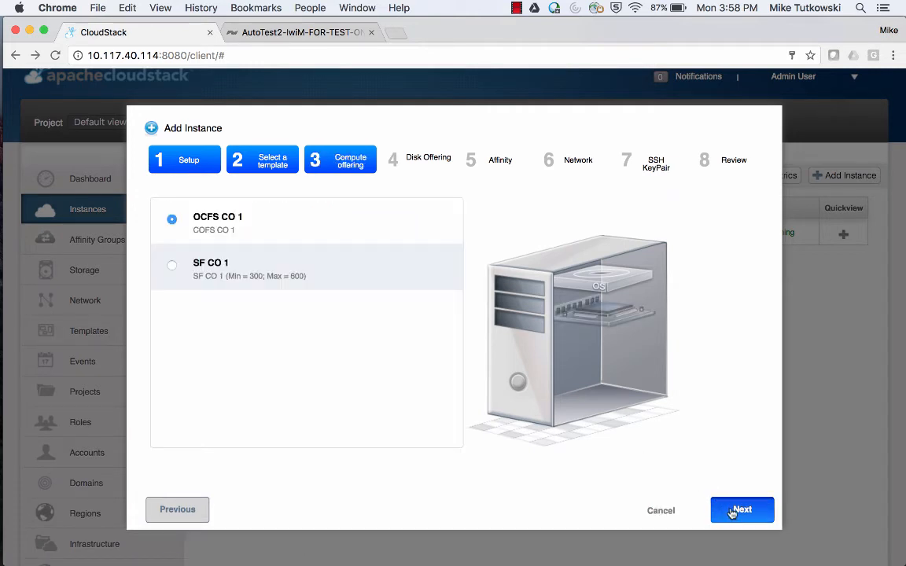
pyautogui.click(219, 269)
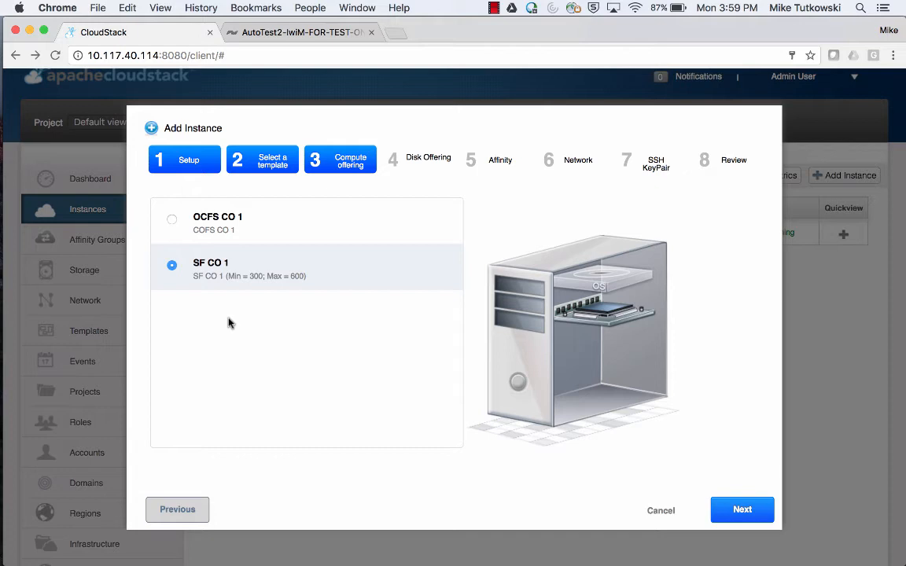
pyautogui.click(742, 511)
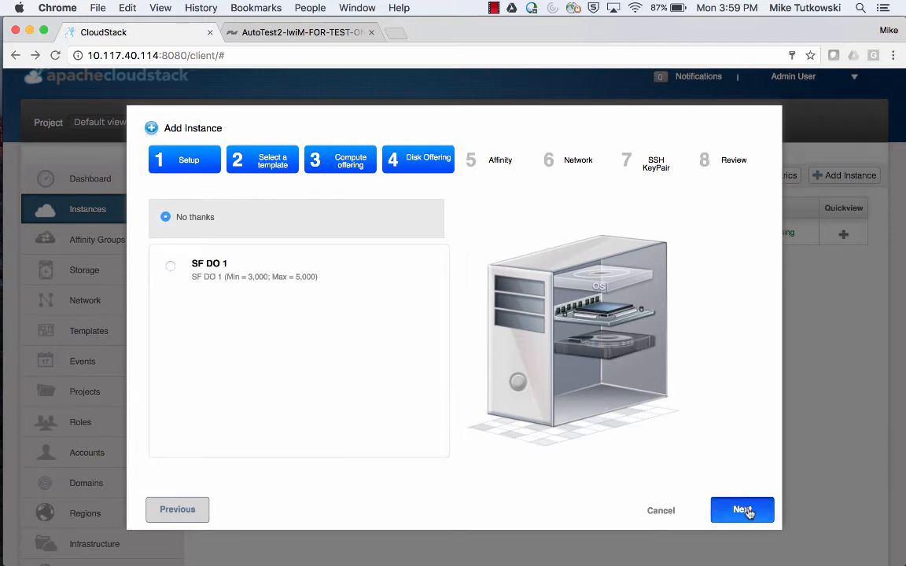
pyautogui.click(214, 268)
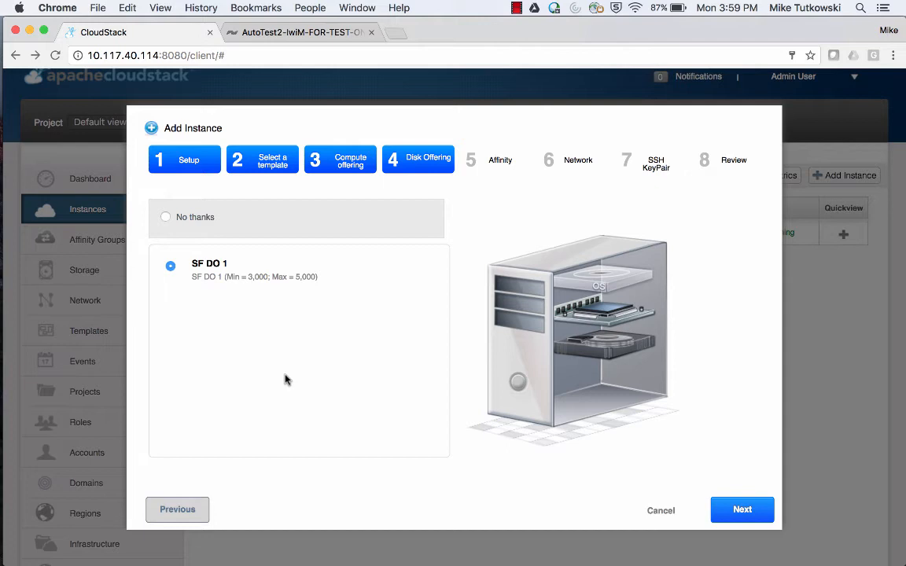
# Skip past the affinity, network and SSH key pair steps, name the instance VM-VS-2, and launch it.
pyautogui.click(748, 510)
pyautogui.click(751, 511)
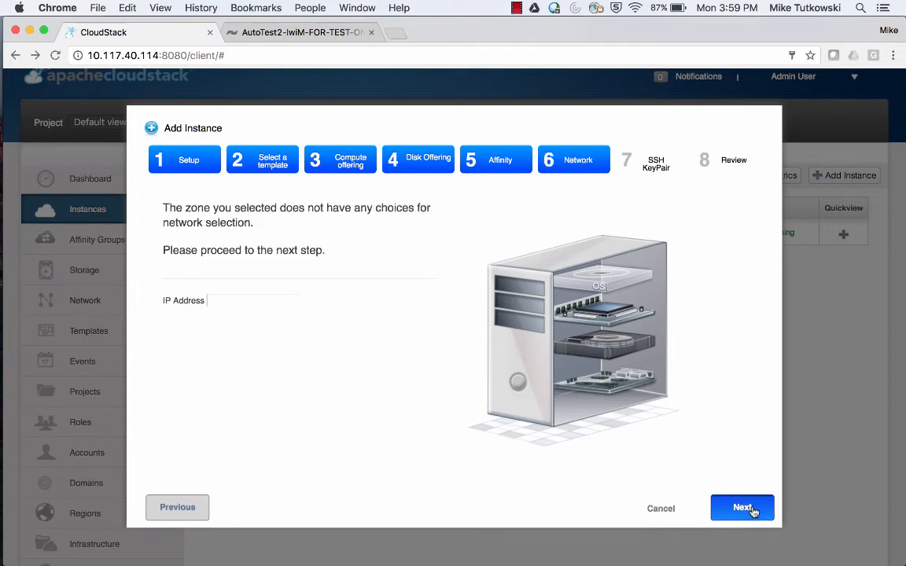
pyautogui.click(742, 508)
pyautogui.click(750, 510)
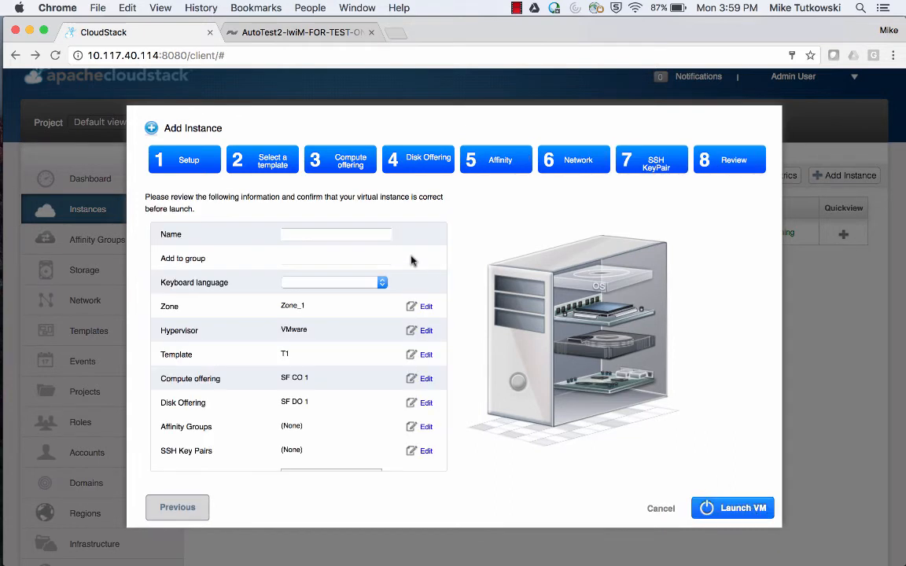
pyautogui.click(378, 238)
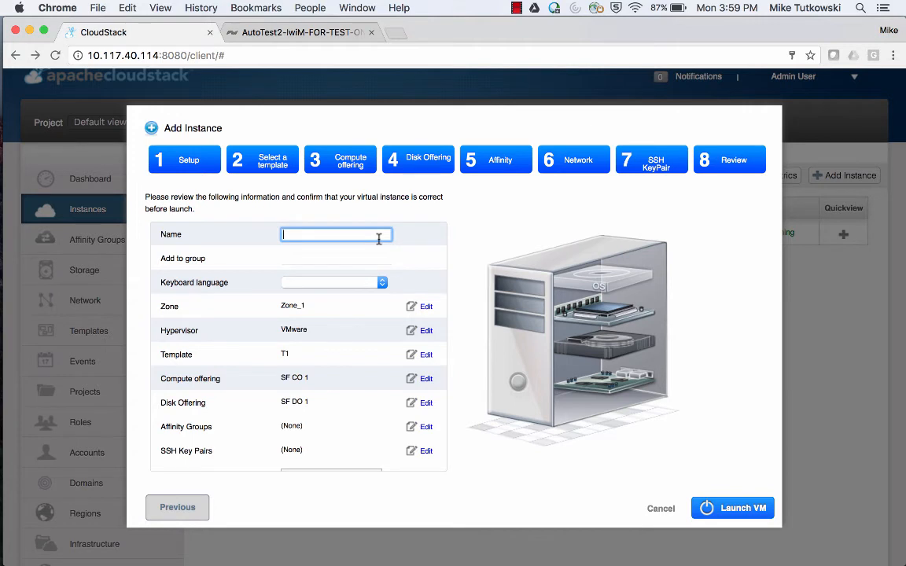
pyautogui.write('VM-VS-2')
pyautogui.click(722, 508)
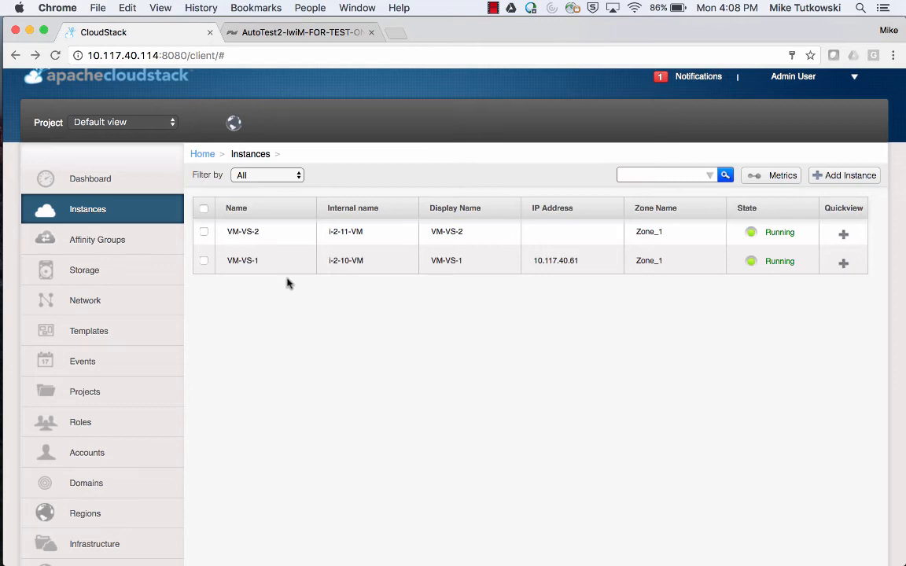
# Refresh instances so VM-VS-2 shows IP 10.117.40.80, and open its console.
pyautogui.click(150, 209)
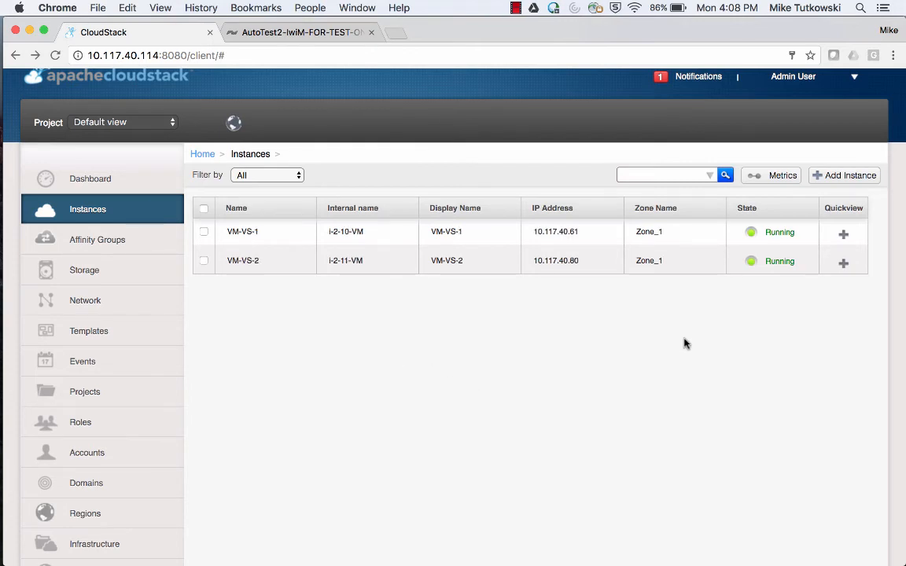
pyautogui.moveTo(841, 264)
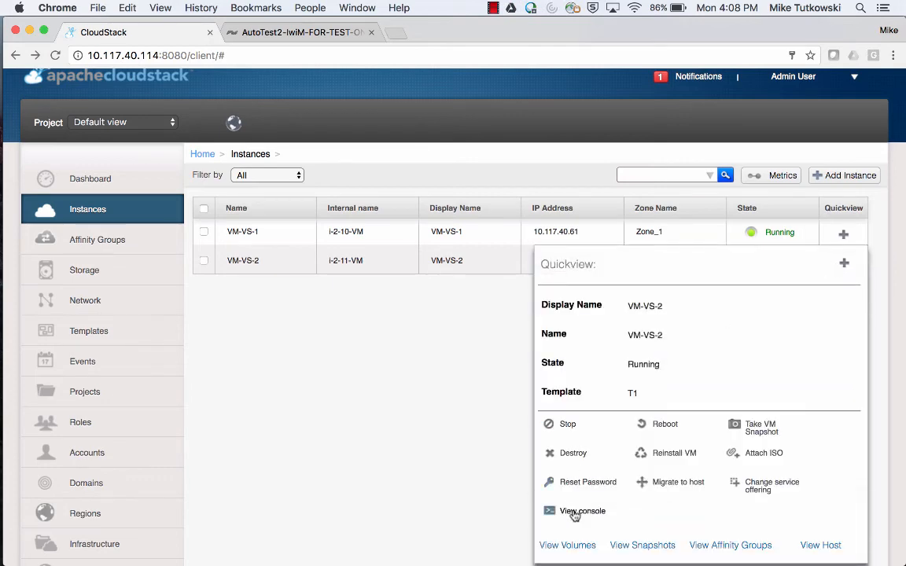
pyautogui.click(582, 511)
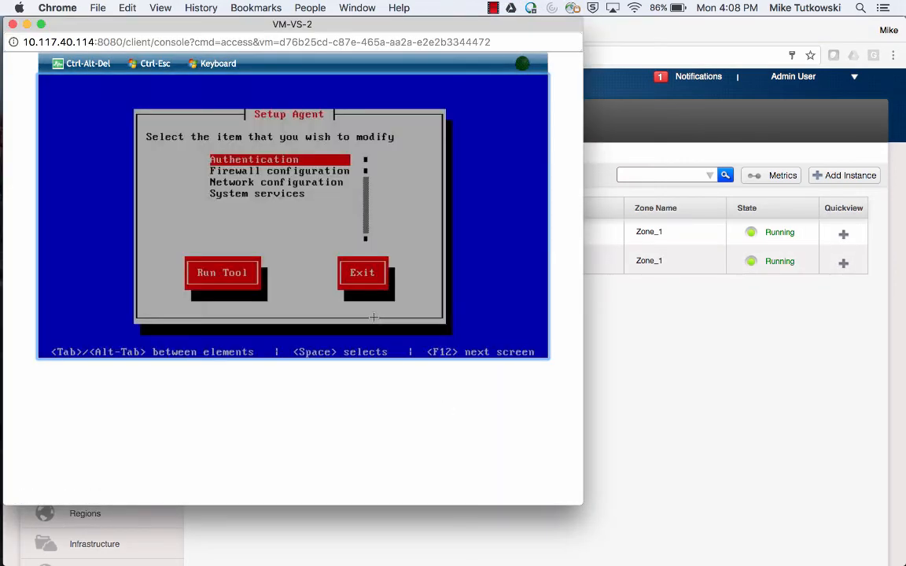
# Exit the setup agent, log in as root, and run fdisk -l showing 2147 MB sda and 214.7 GB sdb.
pyautogui.press('Tab')
pyautogui.press('Tab')
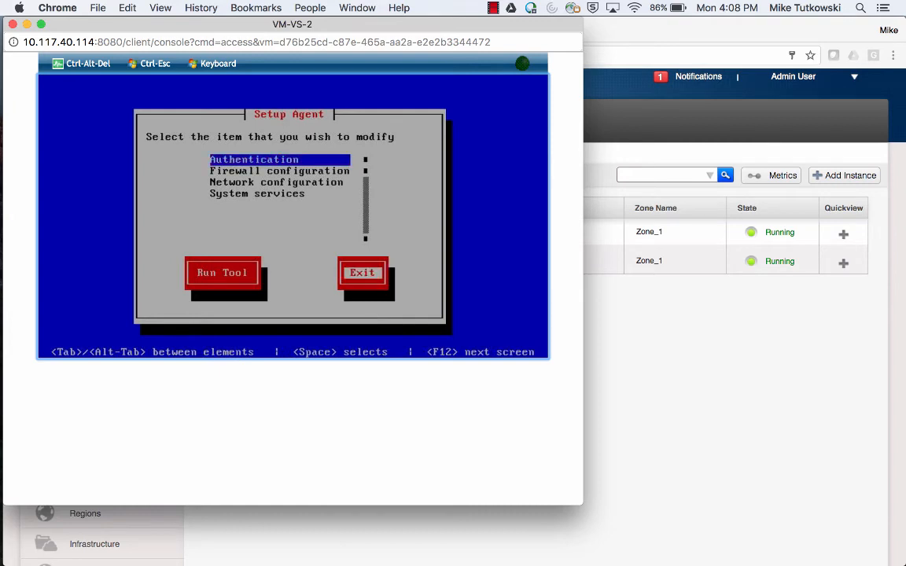
pyautogui.press('Return')
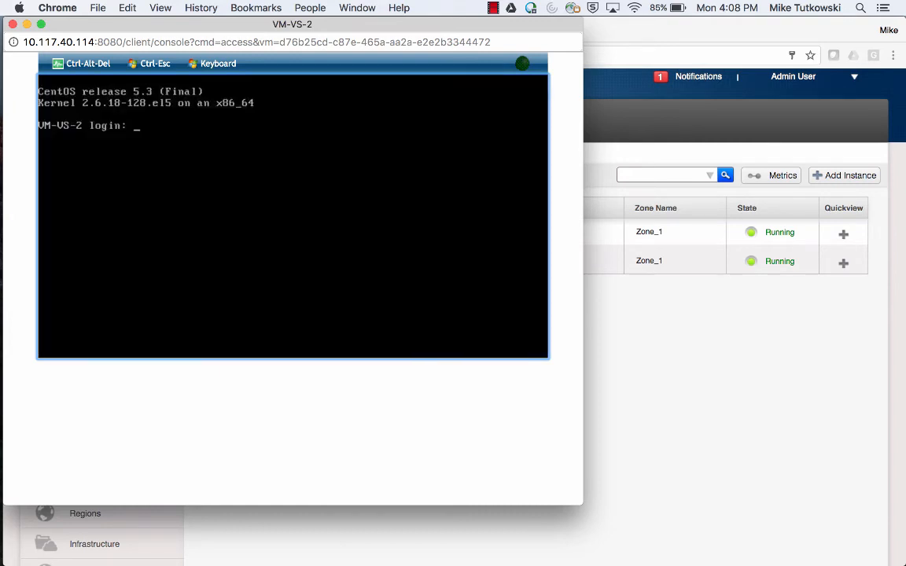
pyautogui.write('root')
pyautogui.press('Return')
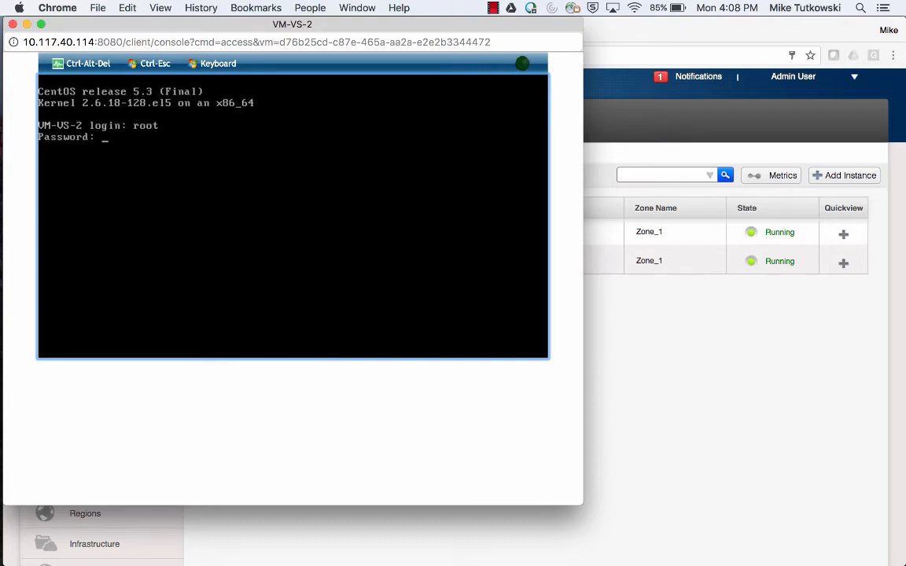
pyautogui.press('Return')
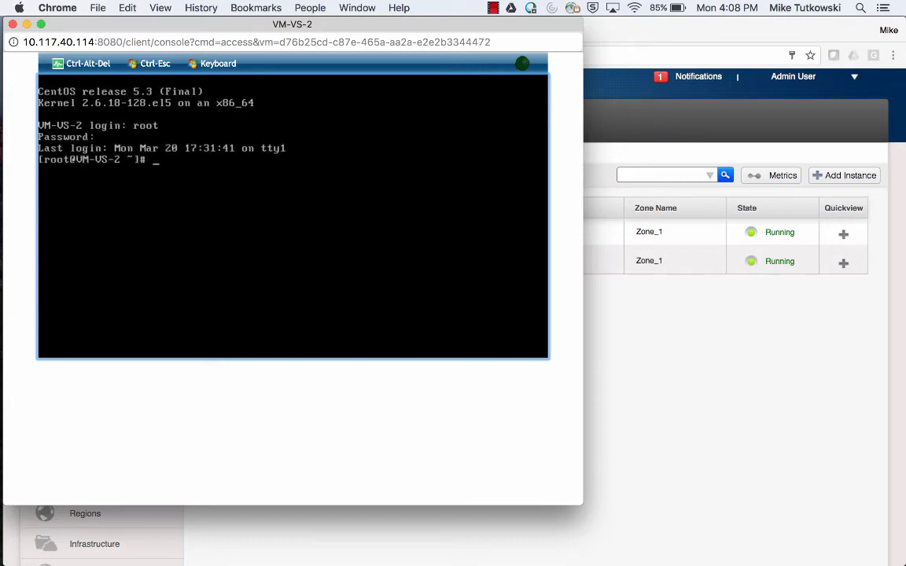
pyautogui.press('Return')
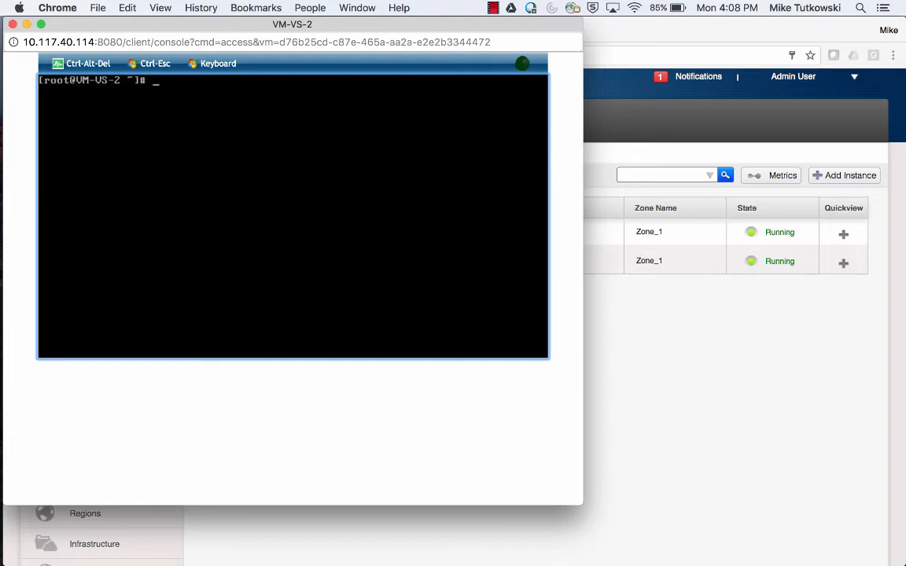
pyautogui.write('fdisk -l')
pyautogui.press('Return')
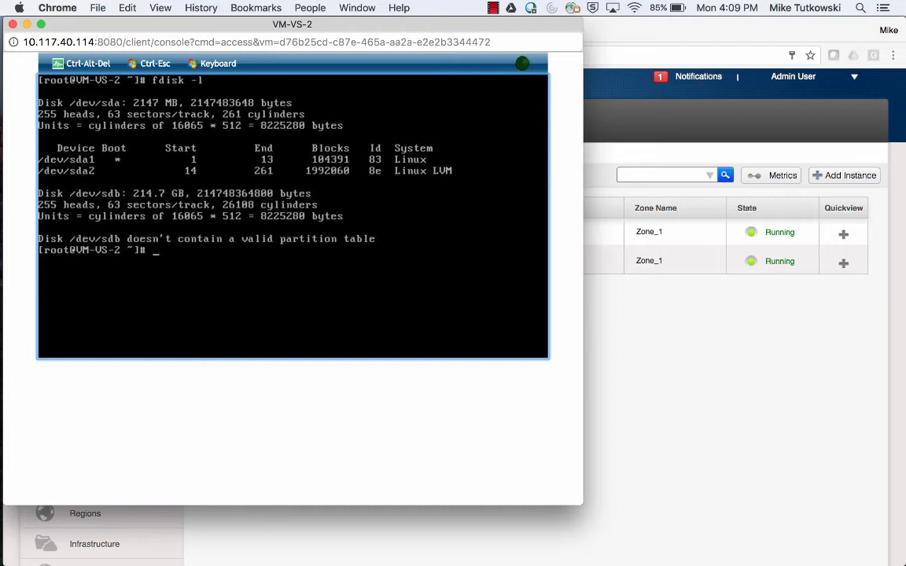
pyautogui.moveTo(3, 262)
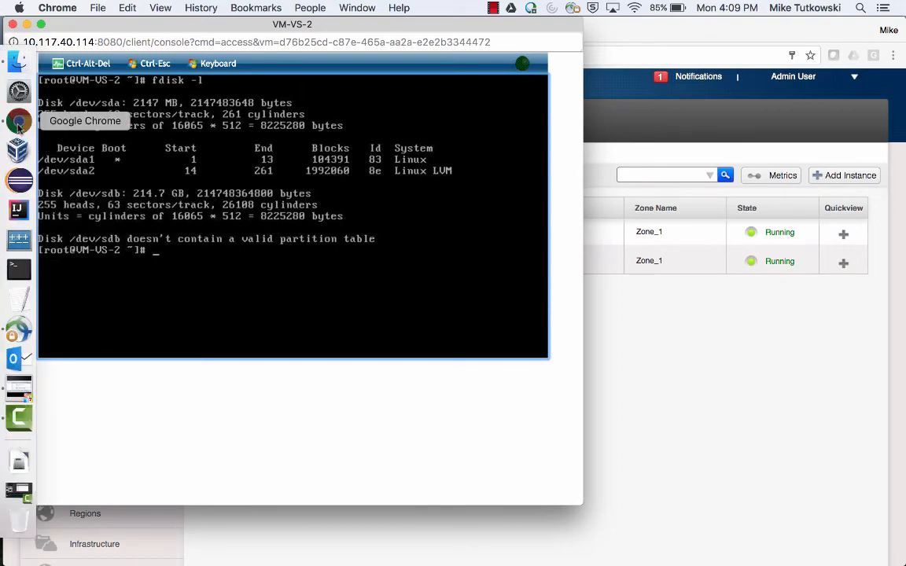
# Switch to the SolidFire tab and refresh the Management > Volumes list.
pyautogui.click(612, 280)
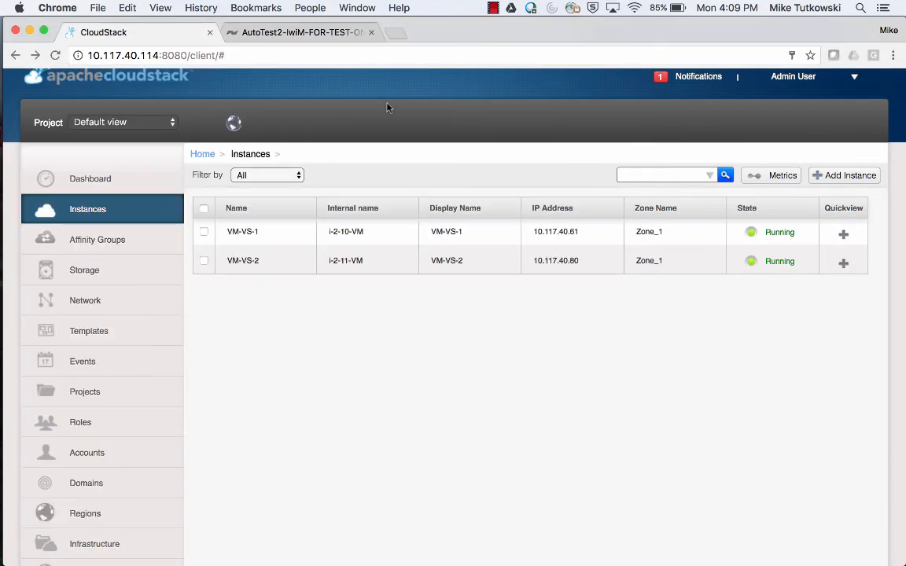
pyautogui.click(304, 35)
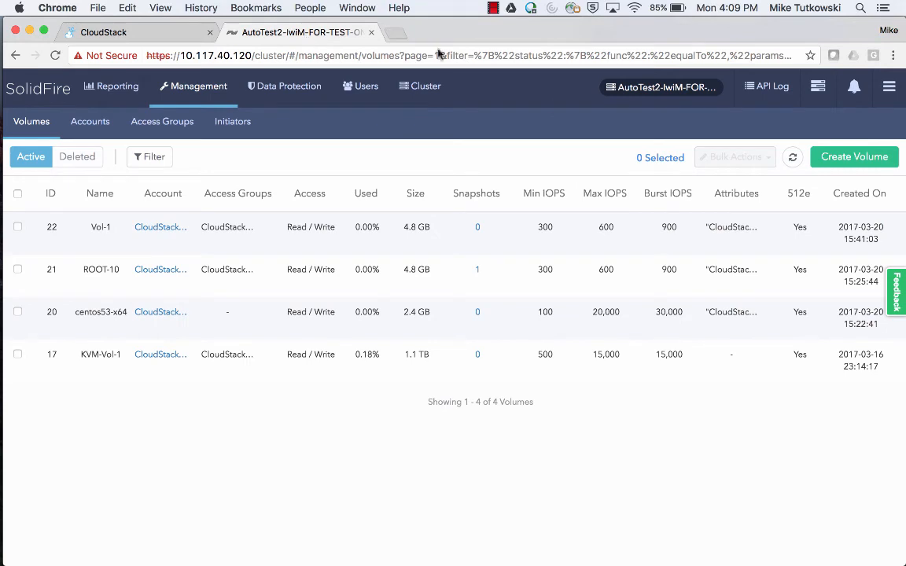
pyautogui.click(794, 160)
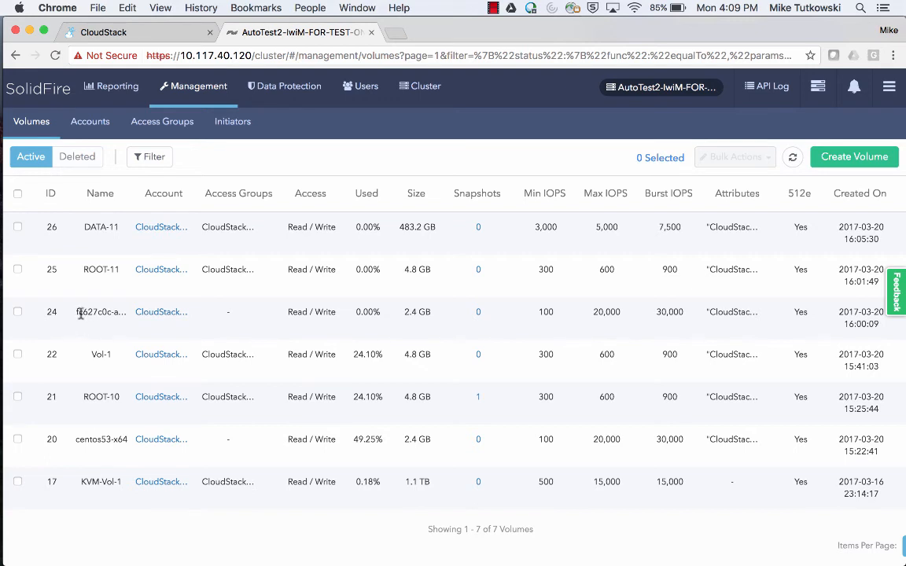
# Highlight the new volume names ROOT-11 and DATA-11 in the SolidFire volume list.
pyautogui.moveTo(78, 313); pyautogui.dragTo(106, 312)
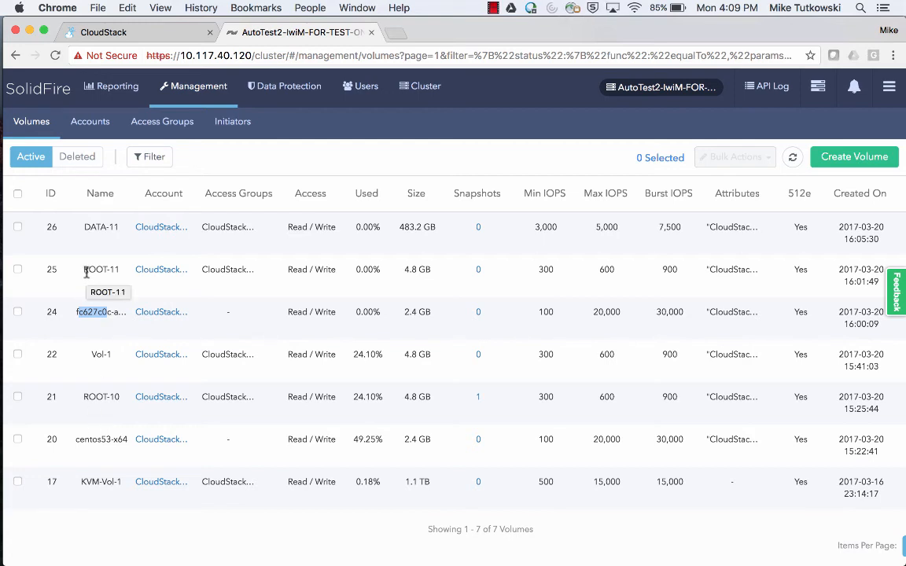
pyautogui.moveTo(86, 270); pyautogui.dragTo(119, 270)
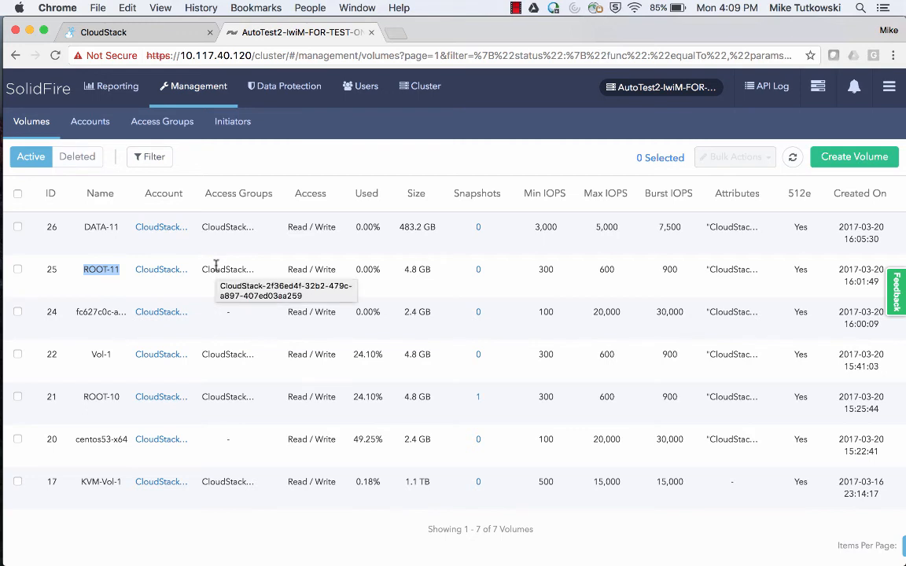
pyautogui.click(85, 228)
pyautogui.moveTo(85, 228); pyautogui.dragTo(118, 227)
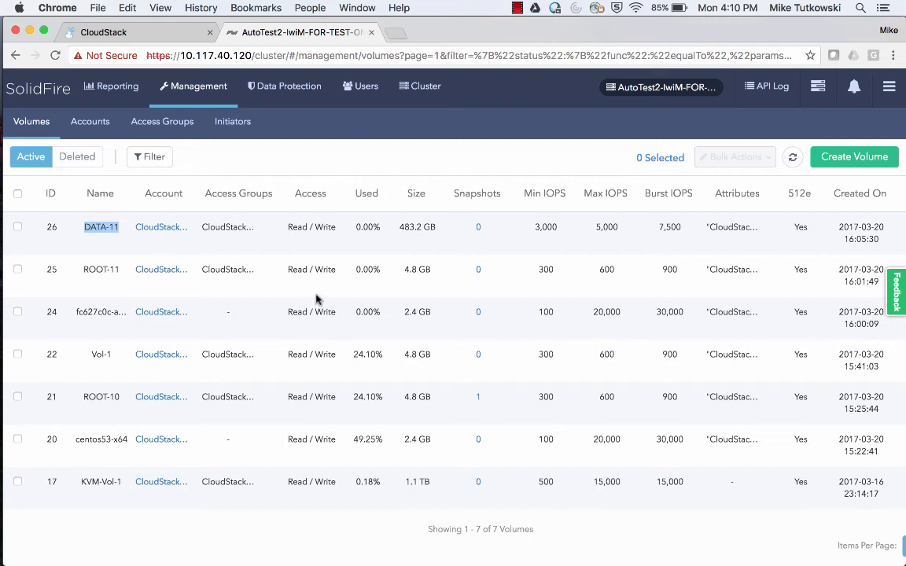
# Highlight ROOT-11's 300/600 and DATA-11's 3,000/5,000 min/max IOPS, then return to CloudStack's Instances list.
pyautogui.doubleClick(545, 270)
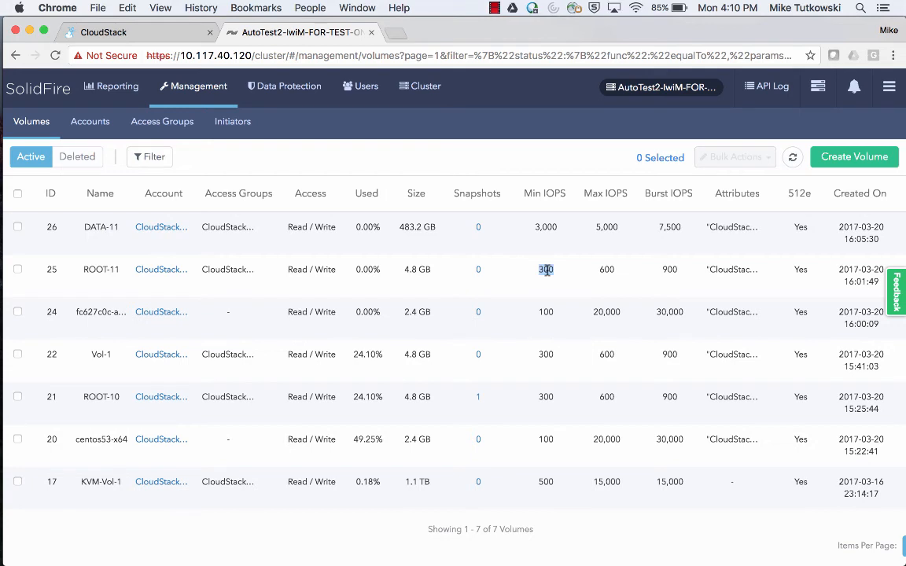
pyautogui.doubleClick(607, 270)
pyautogui.click(535, 228)
pyautogui.moveTo(535, 227); pyautogui.dragTo(557, 227)
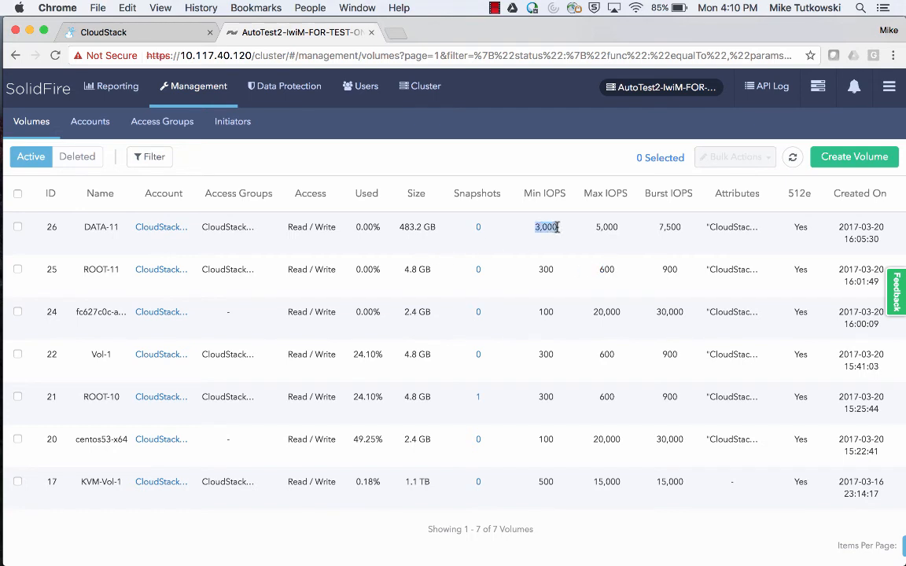
pyautogui.click(596, 227)
pyautogui.moveTo(601, 228); pyautogui.dragTo(603, 227)
pyautogui.click(168, 36)
pyautogui.scroll(-3, 241, 360)
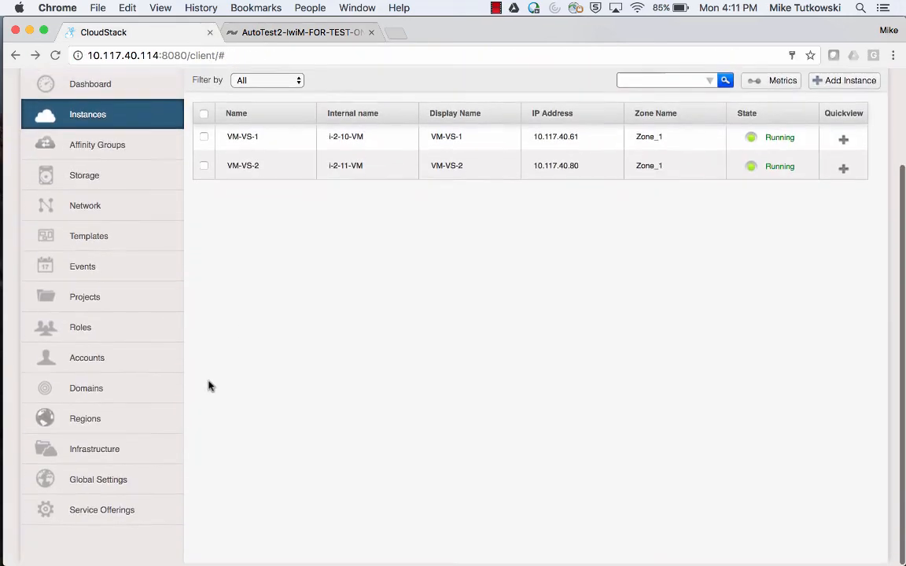
# Open the SF DO 1 offering's details from the disk offerings list.
pyautogui.click(136, 517)
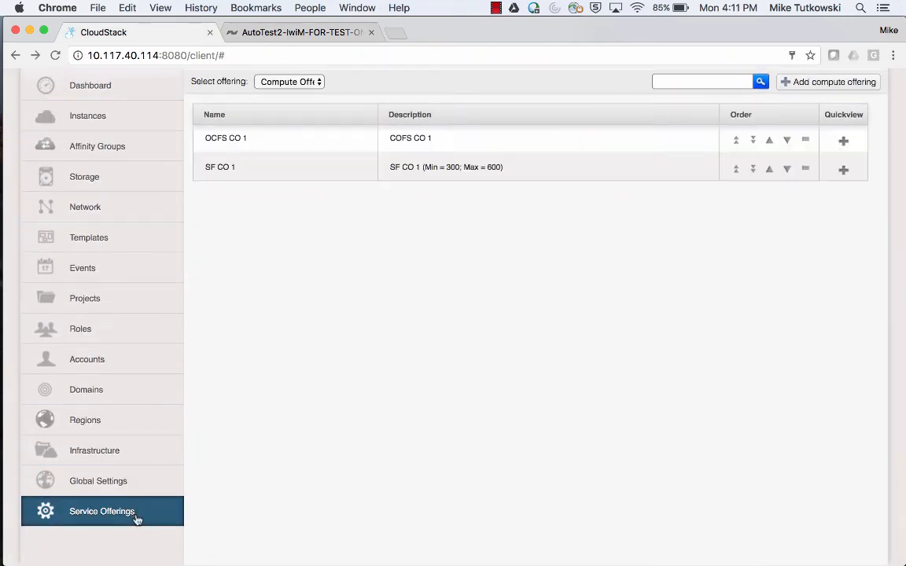
pyautogui.click(303, 86)
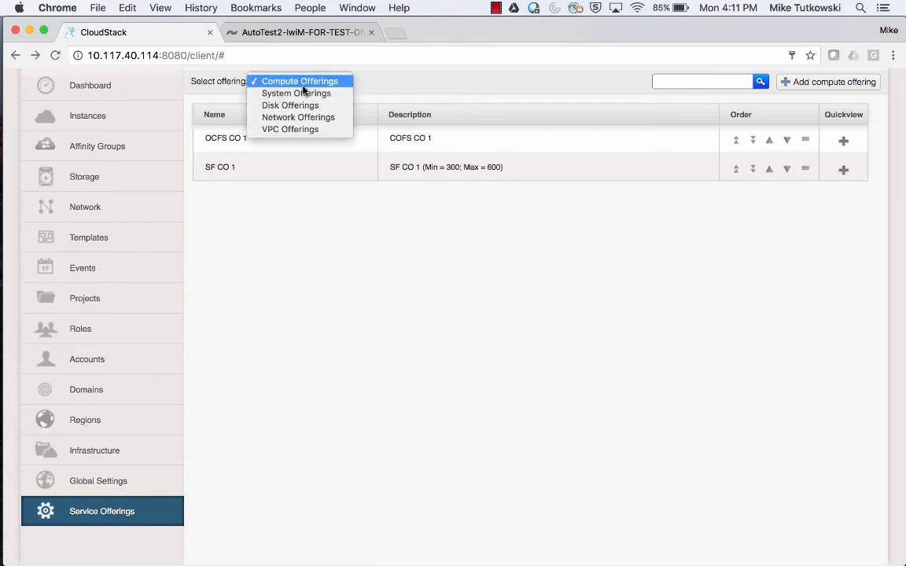
pyautogui.press('Escape')
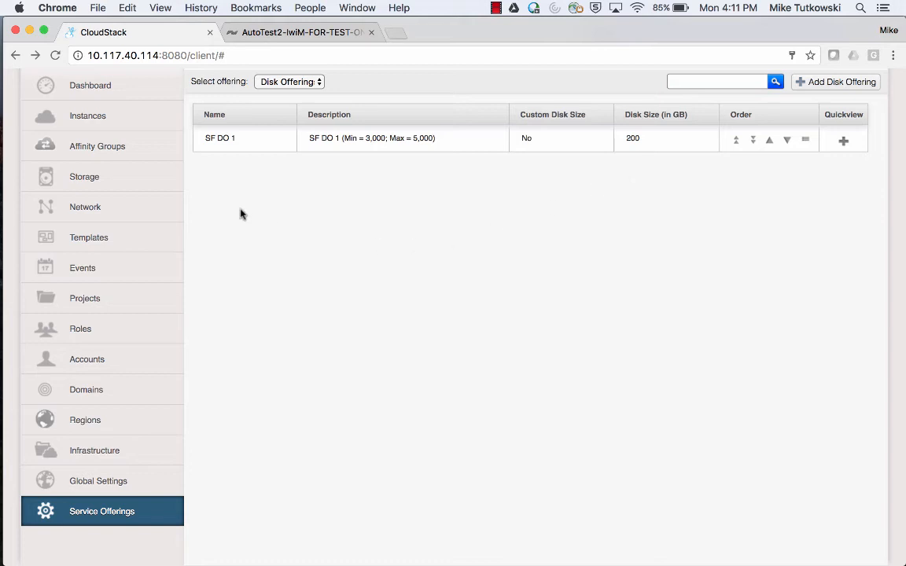
pyautogui.click(221, 148)
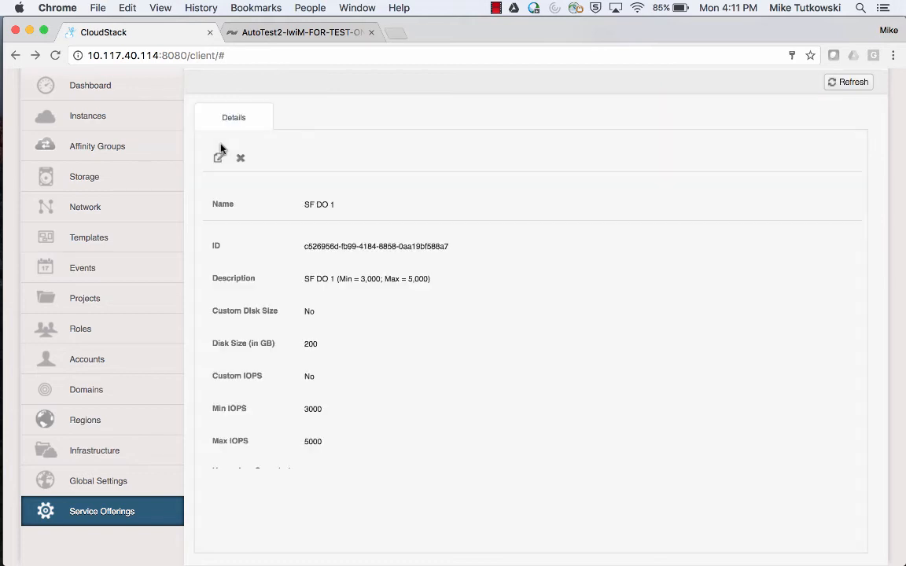
pyautogui.scroll(-3, 438, 327)
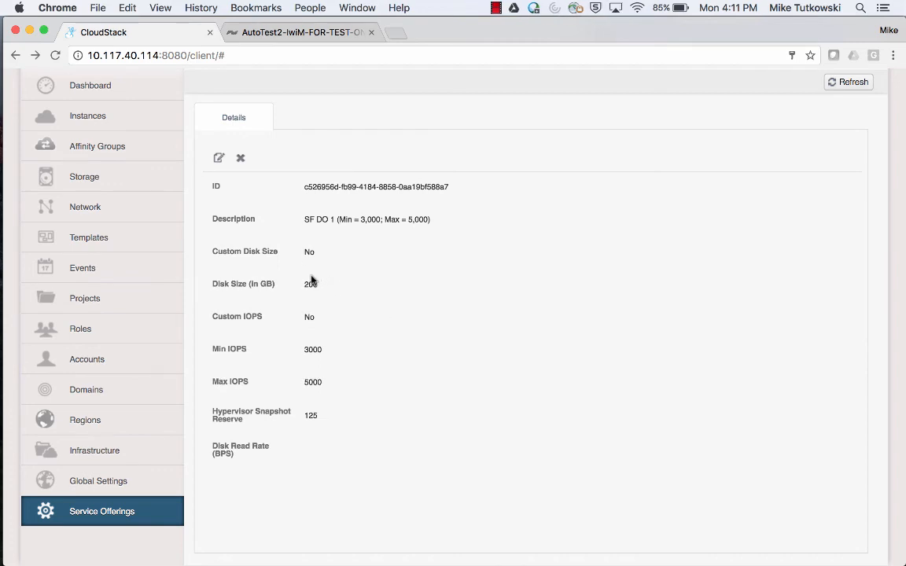
# Check SF DO 1's 200 GB size, 3000/5000 IOPS and 125 snapshot reserve, then list storage volumes.
pyautogui.doubleClick(311, 285)
pyautogui.doubleClick(312, 349)
pyautogui.doubleClick(312, 382)
pyautogui.doubleClick(312, 418)
pyautogui.click(140, 178)
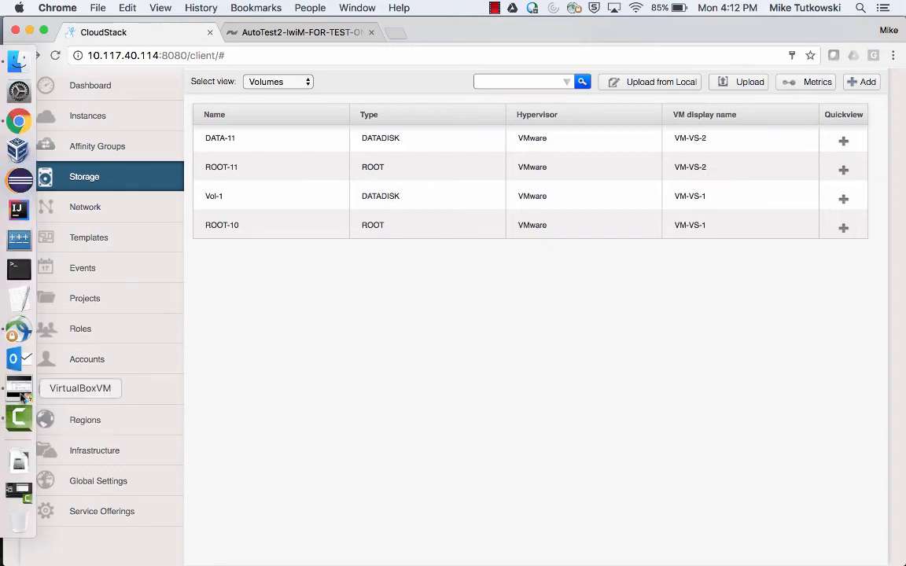
# In vSphere Client, open Properties of iSCSI adapter vmhba33 under host 10.117.40.109's storage adapters.
pyautogui.click(21, 389)
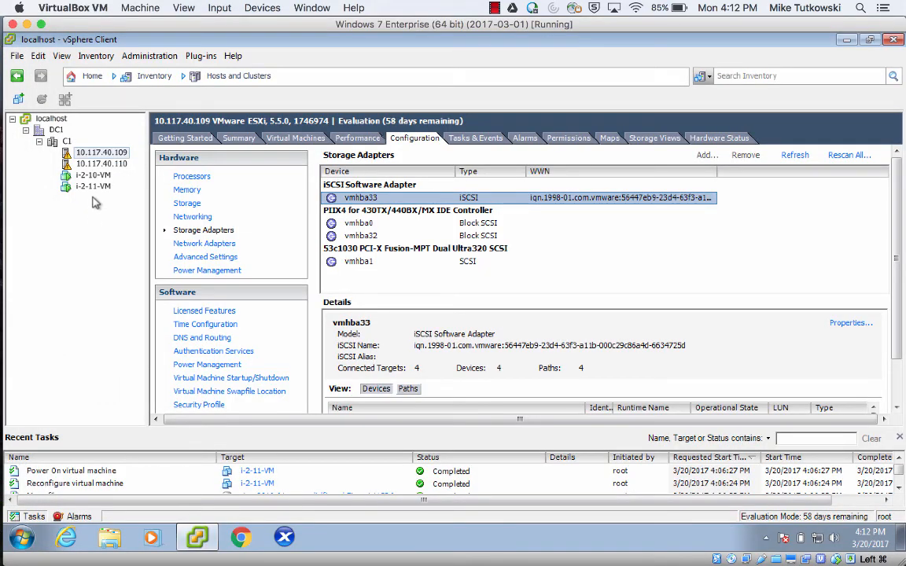
pyautogui.click(93, 189)
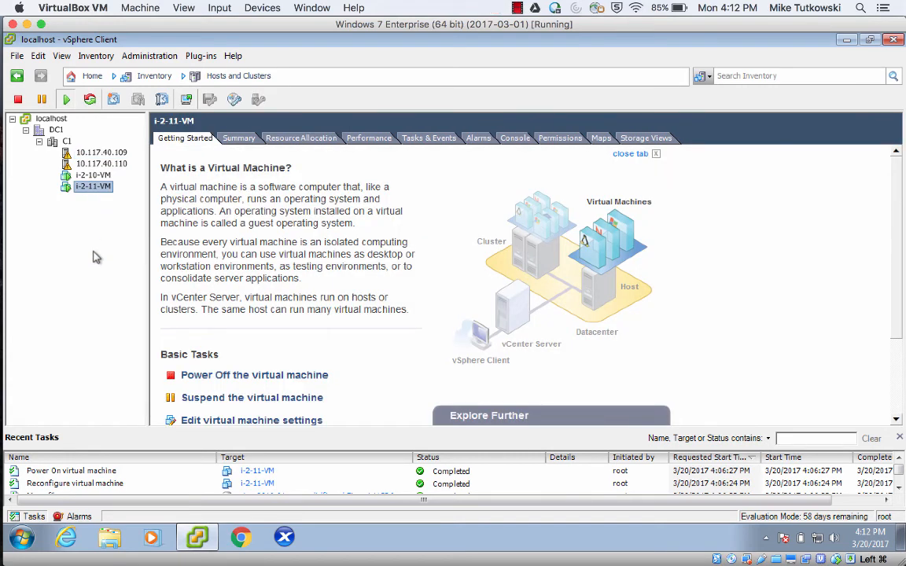
pyautogui.click(104, 165)
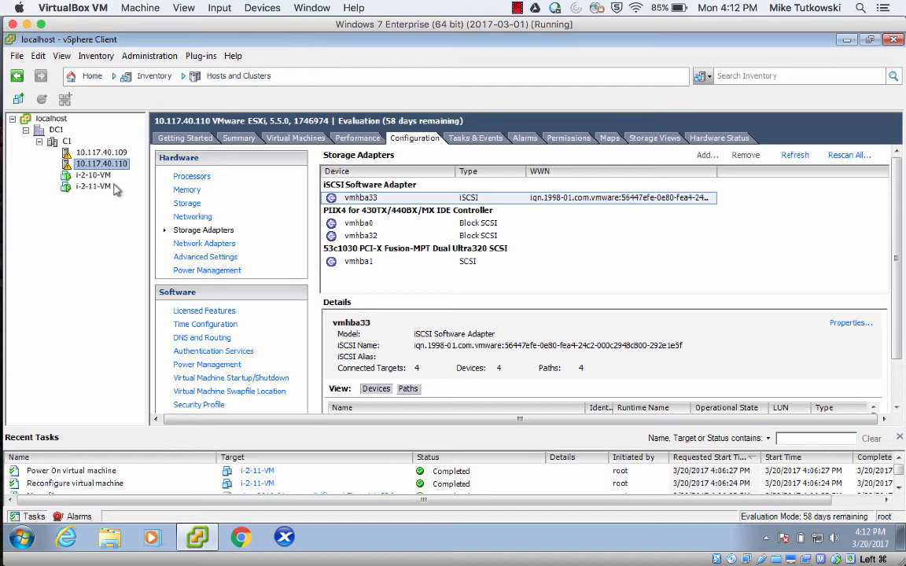
pyautogui.click(110, 153)
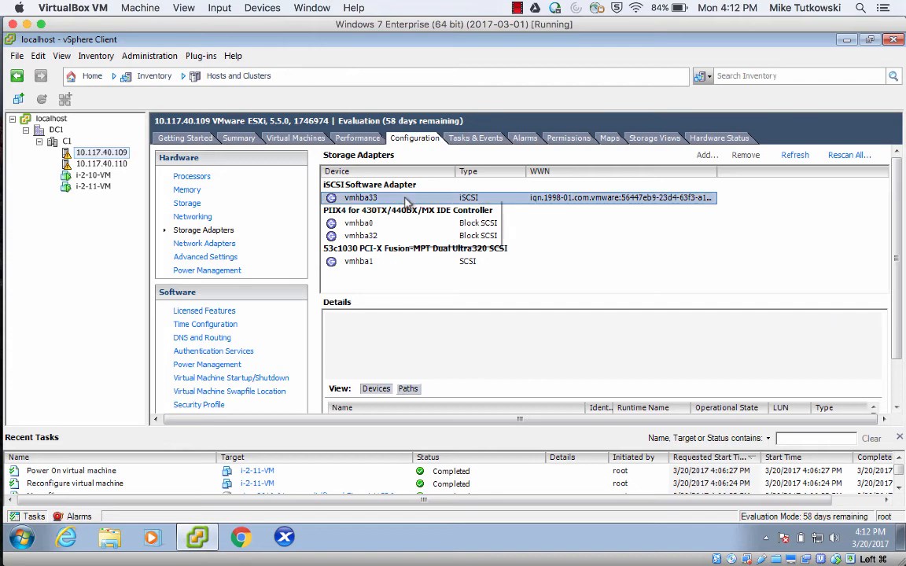
pyautogui.rightClick(405, 198)
pyautogui.click(419, 222)
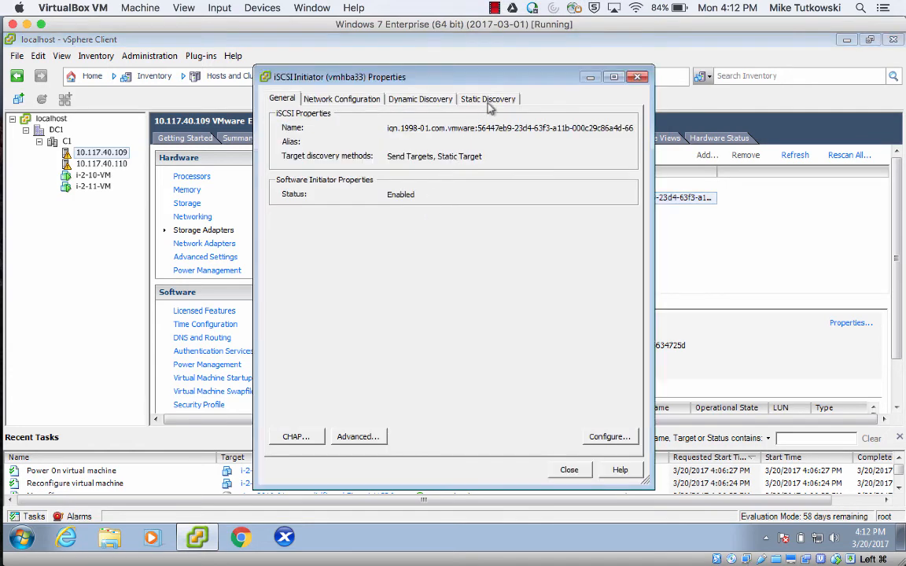
# Review the static targets root-10.21, vol-1.22, root-11.25 and data-11.26.
pyautogui.click(487, 102)
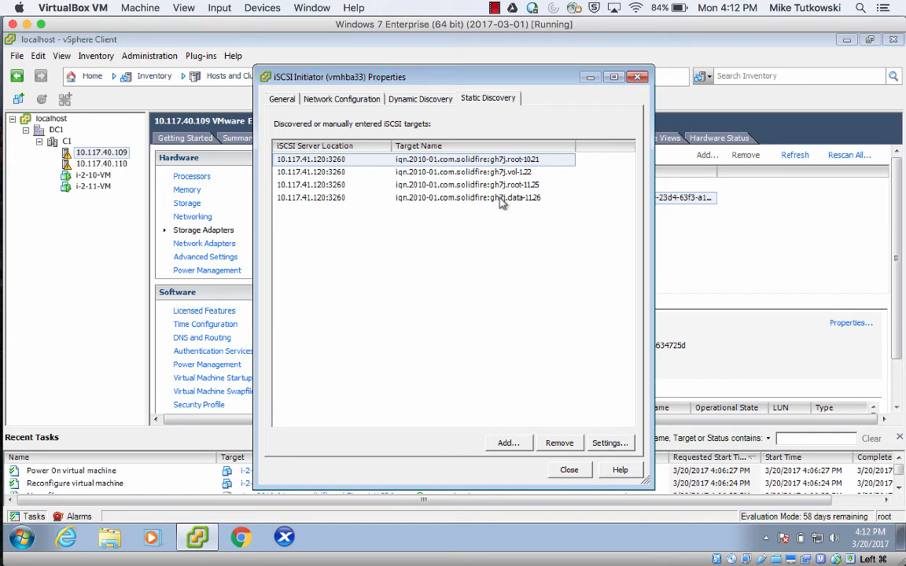
pyautogui.click(487, 162)
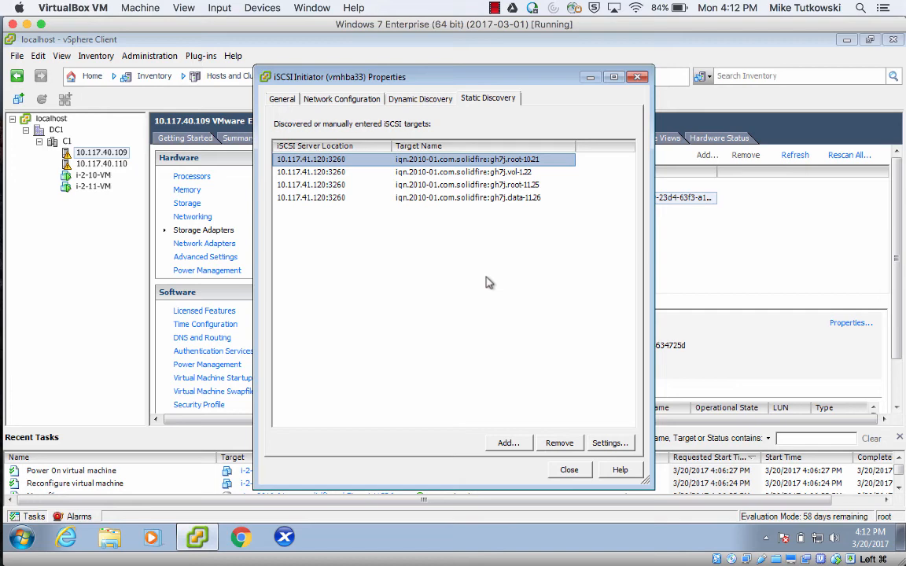
pyautogui.press('Down')
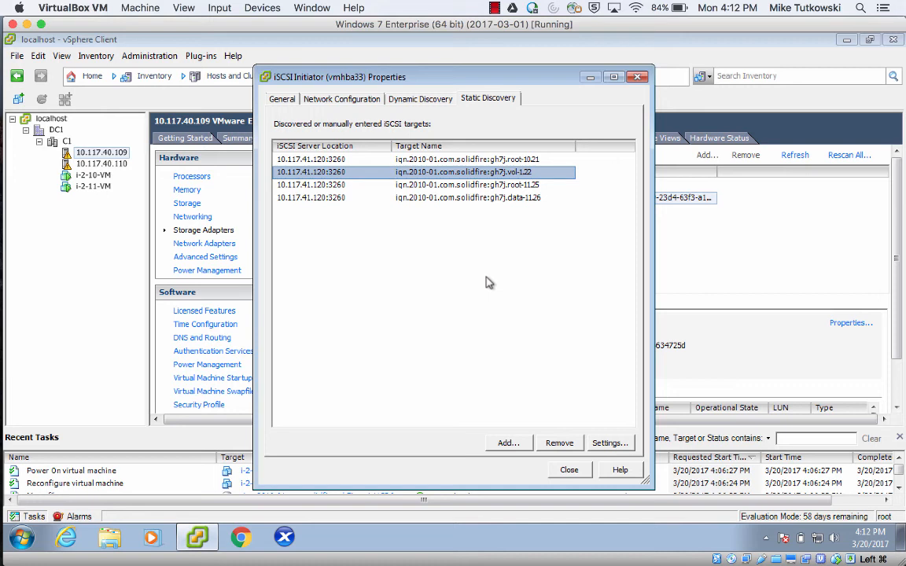
pyautogui.press('Down')
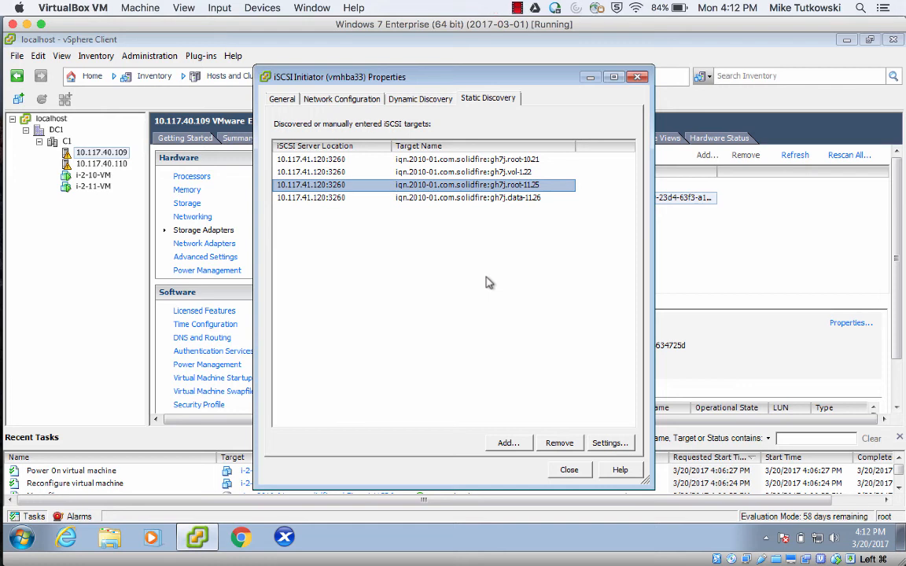
pyautogui.press('Down')
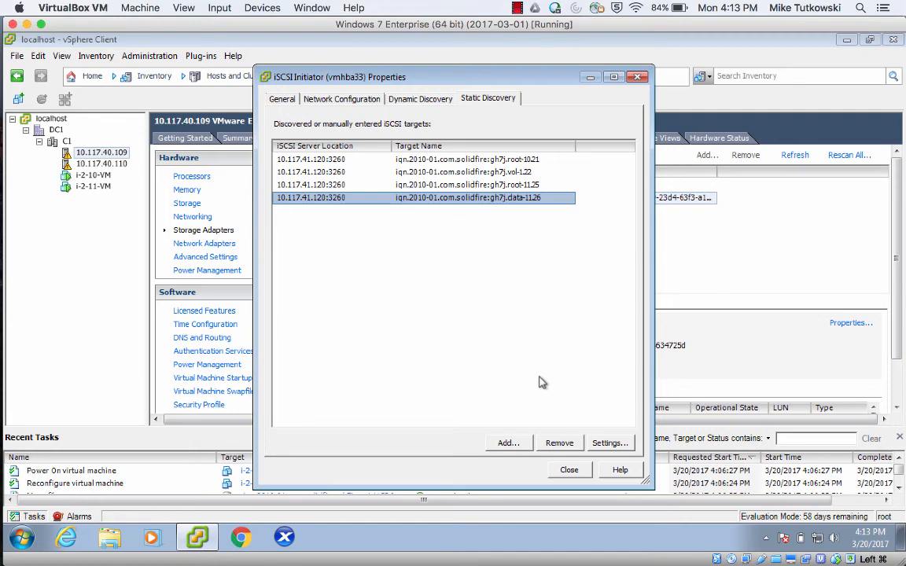
# Close the iSCSI properties and show CloudStack's Instances list.
pyautogui.click(568, 471)
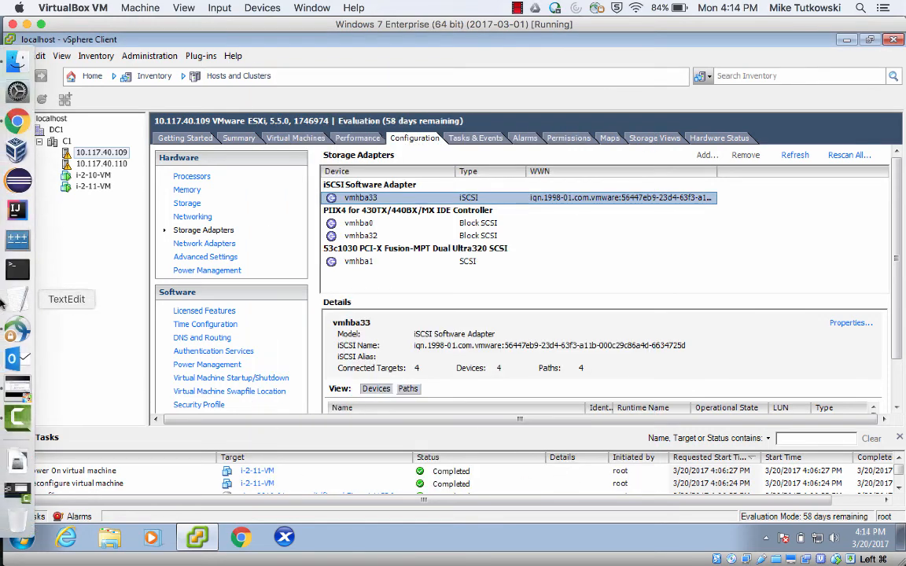
pyautogui.click(20, 120)
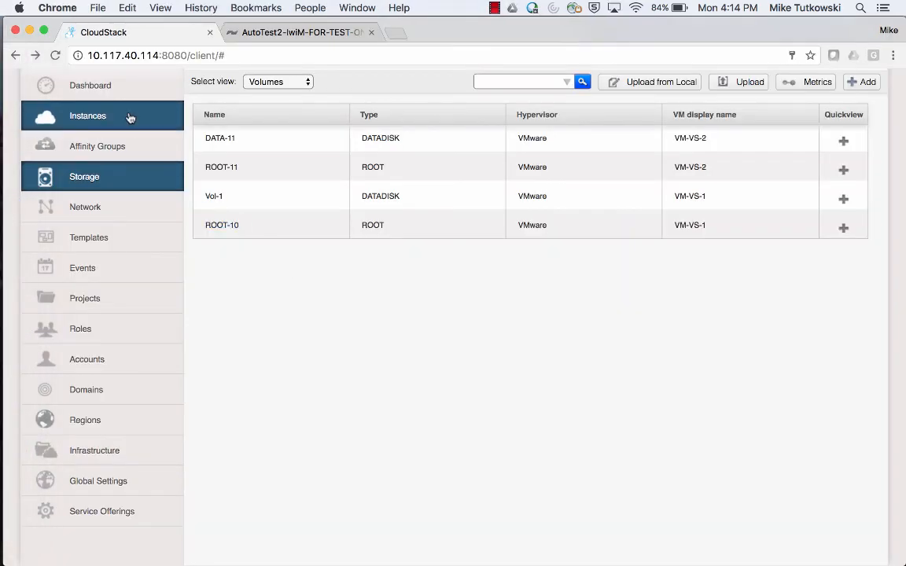
pyautogui.click(130, 118)
pyautogui.scroll(2, 457, 281)
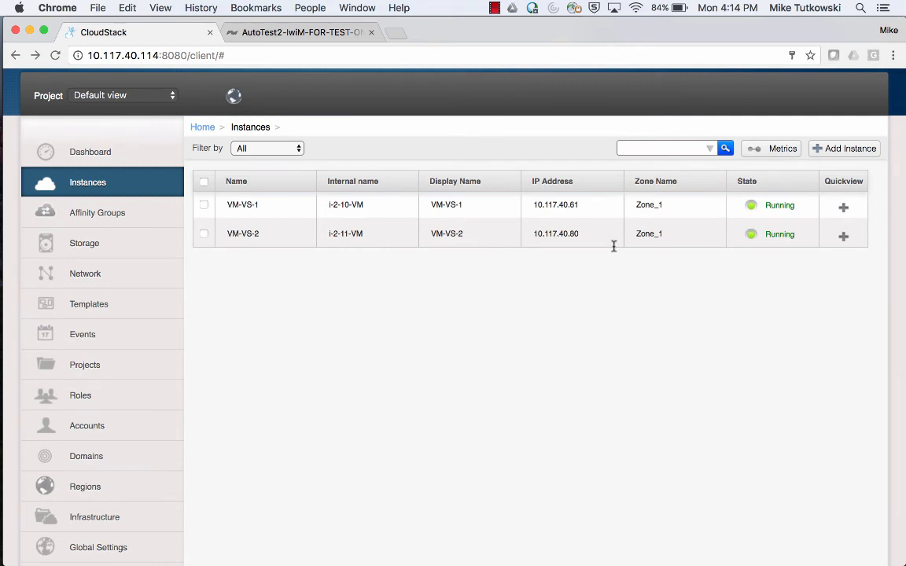
# Start adding an instance and leave the featured CentOS 5.3 (64-bit) no GUI (vSphere) template selected.
pyautogui.click(824, 154)
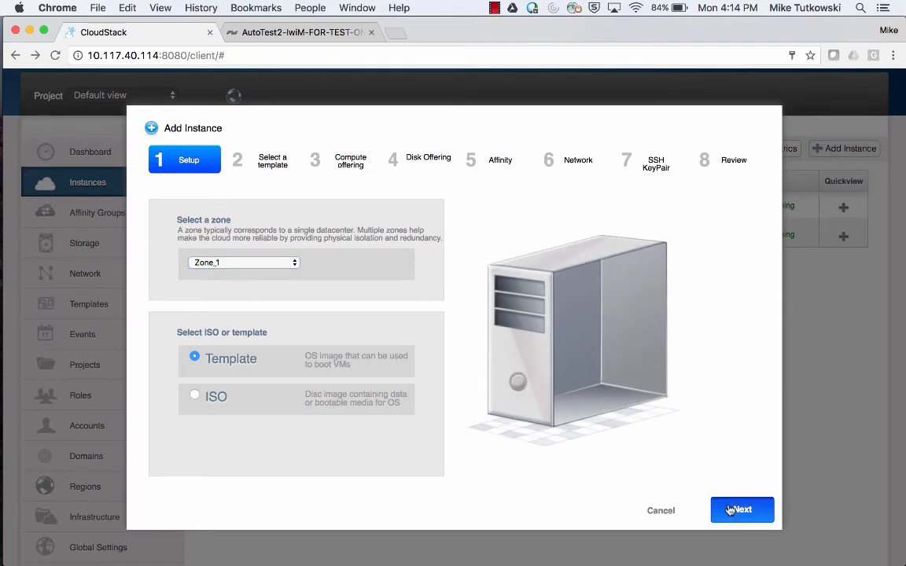
pyautogui.click(728, 511)
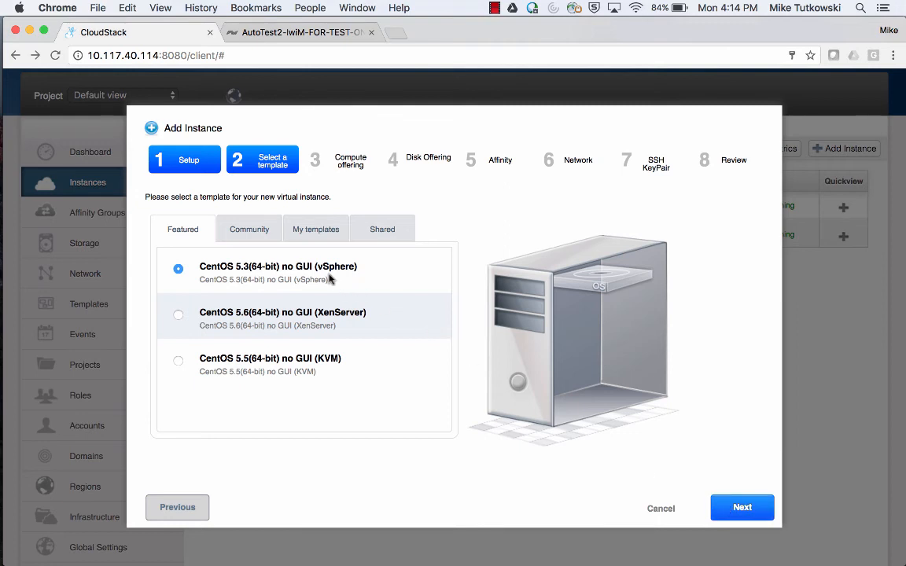
pyautogui.click(311, 238)
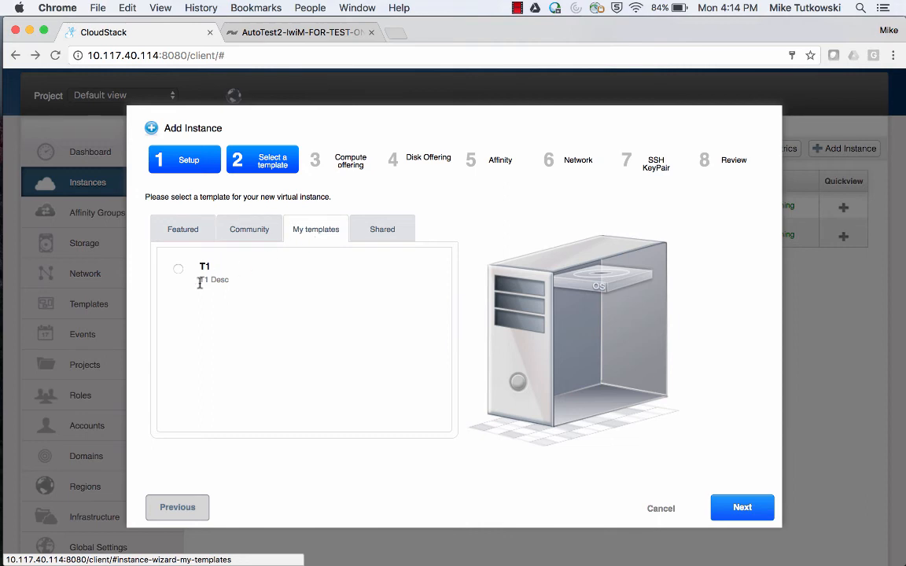
pyautogui.click(183, 233)
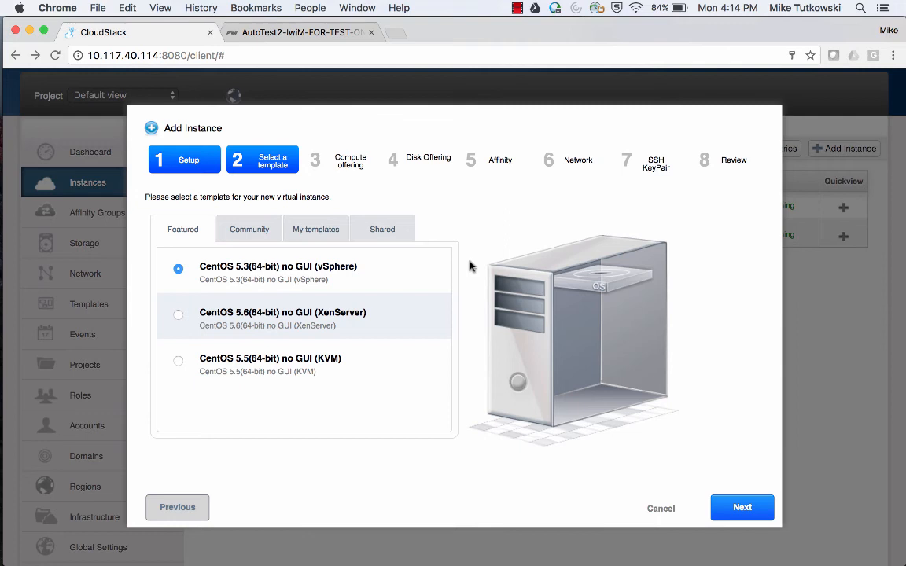
pyautogui.click(321, 235)
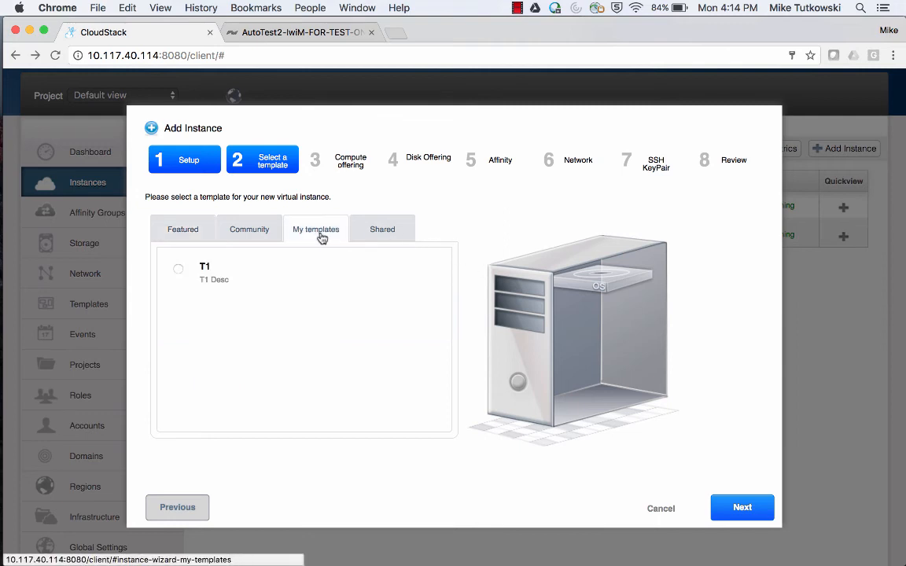
pyautogui.click(187, 236)
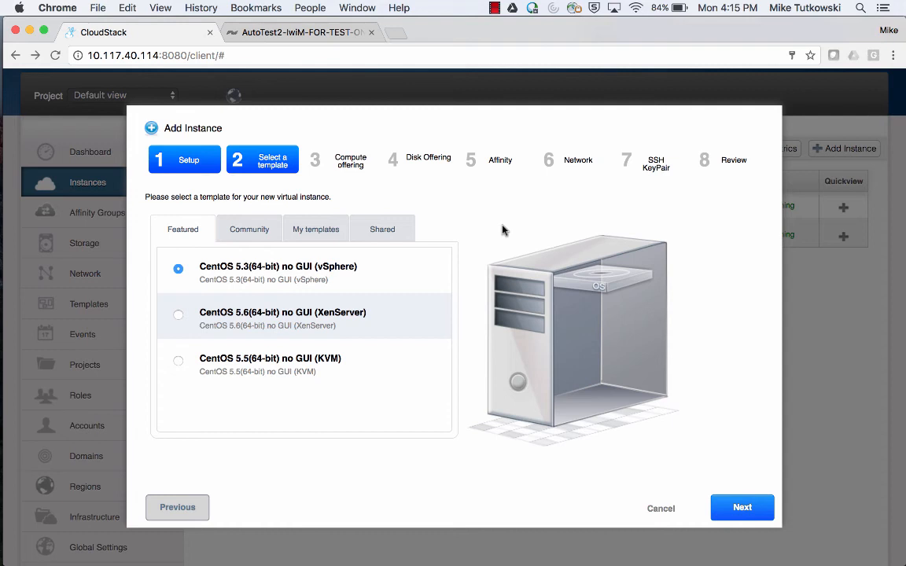
# Choose the SF CO 1 compute offering, skipping disk offering, affinity, network and SSH steps.
pyautogui.click(732, 509)
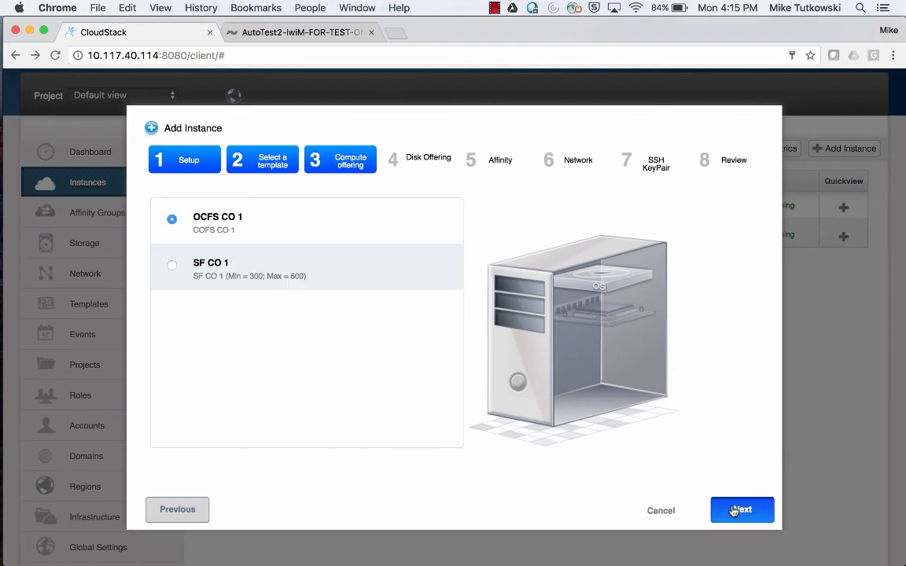
pyautogui.click(210, 270)
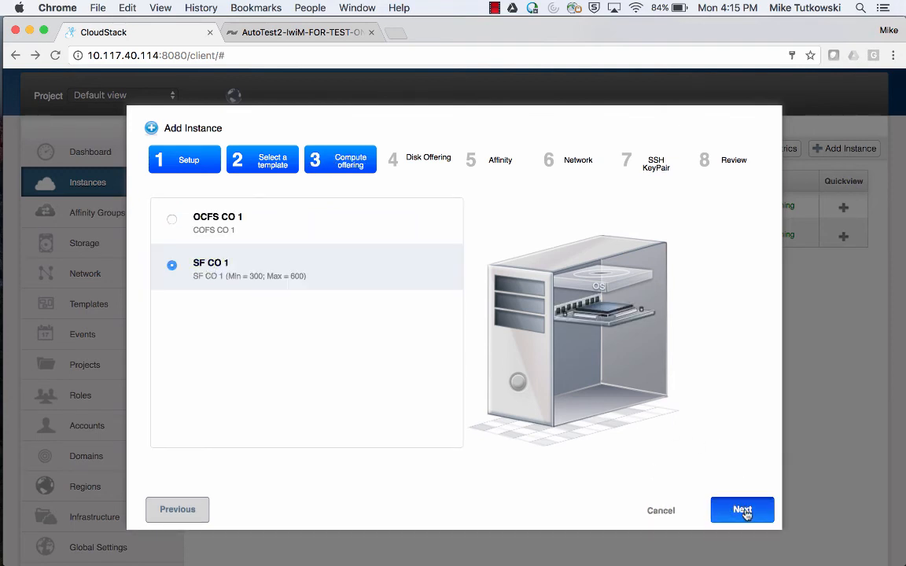
pyautogui.click(743, 511)
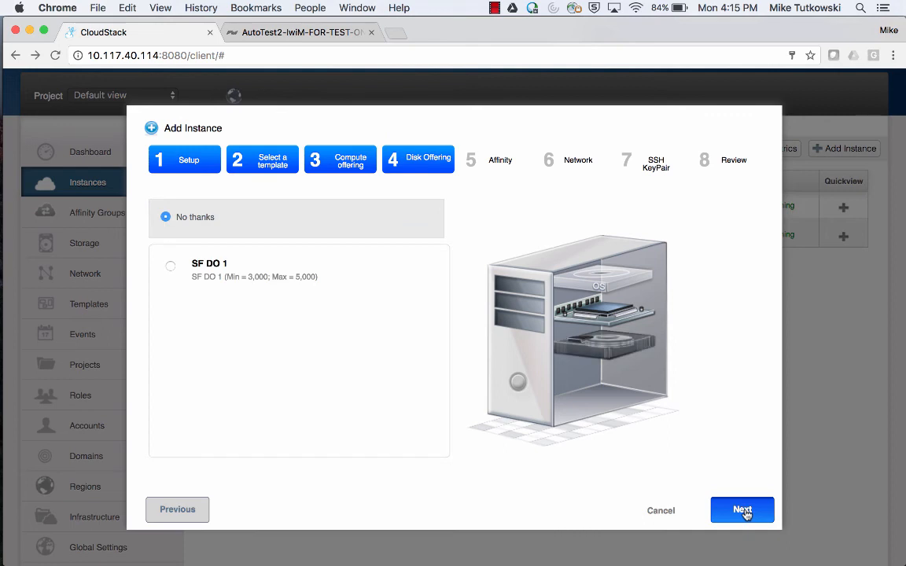
pyautogui.click(742, 511)
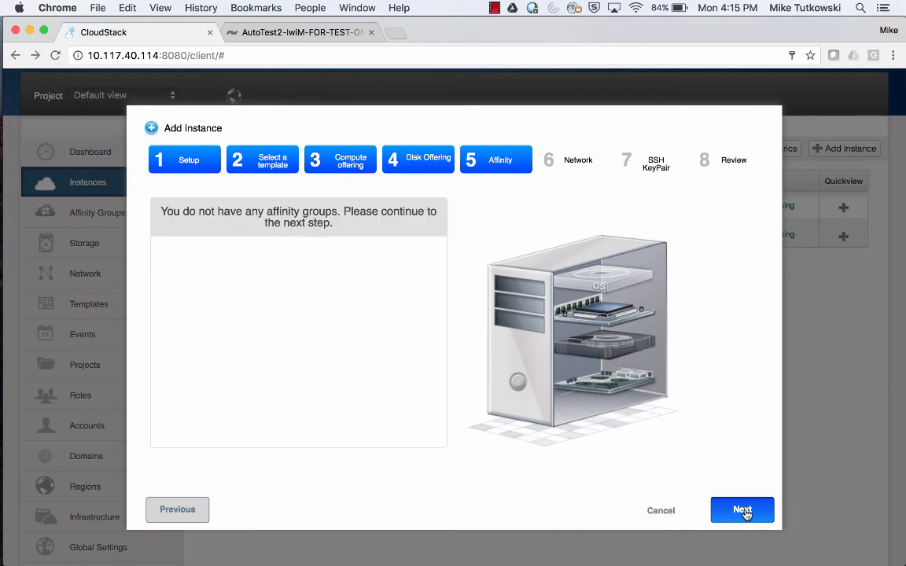
pyautogui.click(742, 510)
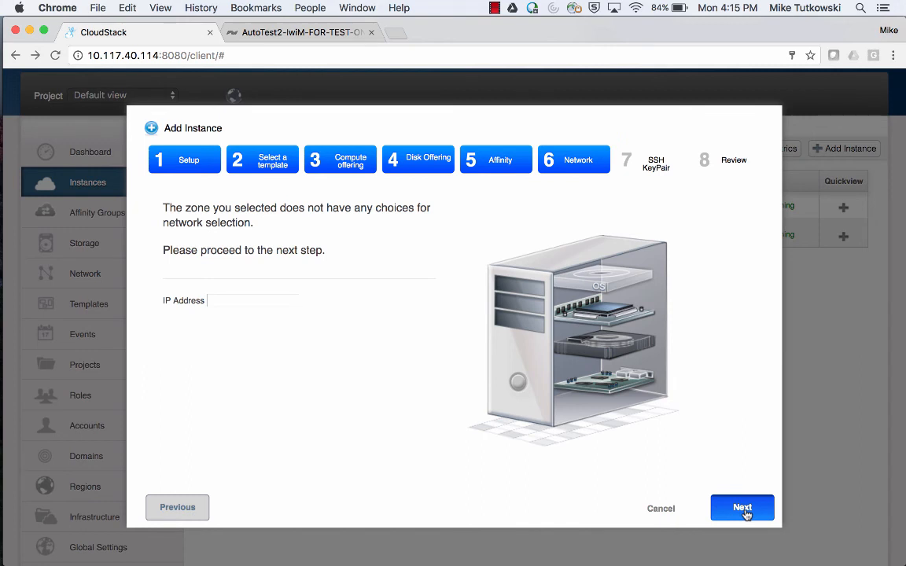
pyautogui.click(742, 509)
pyautogui.click(742, 510)
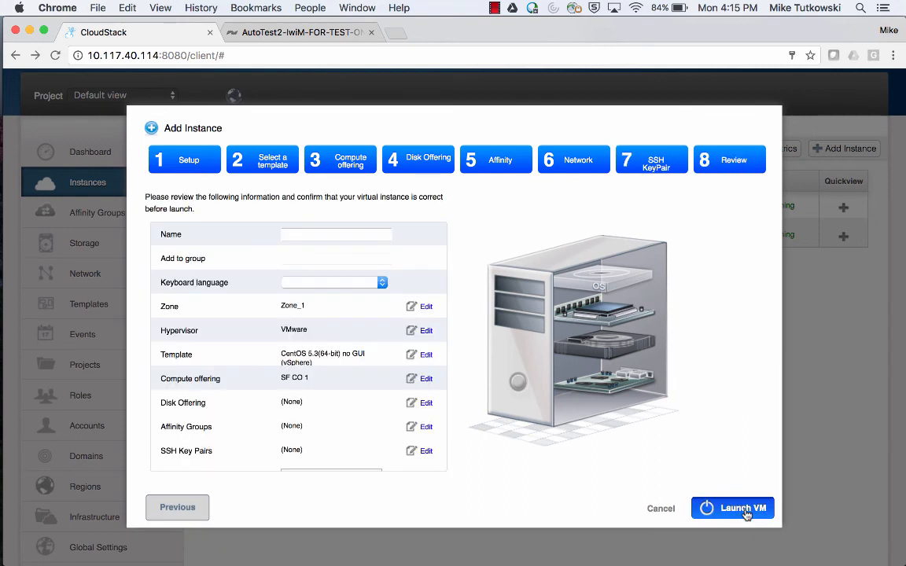
# Name the instance VM-VS-3 and launch it.
pyautogui.click(343, 236)
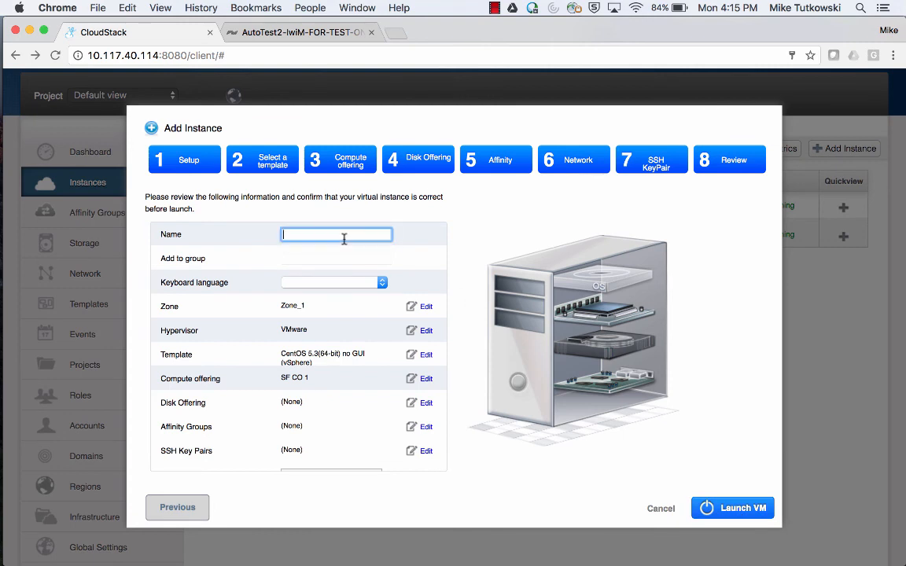
pyautogui.write('VM-VS-3')
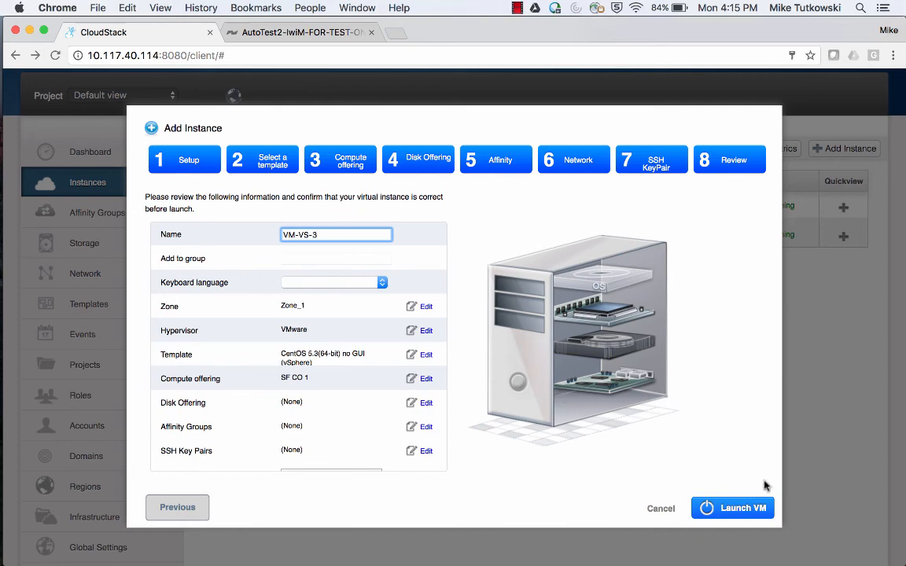
pyautogui.click(747, 510)
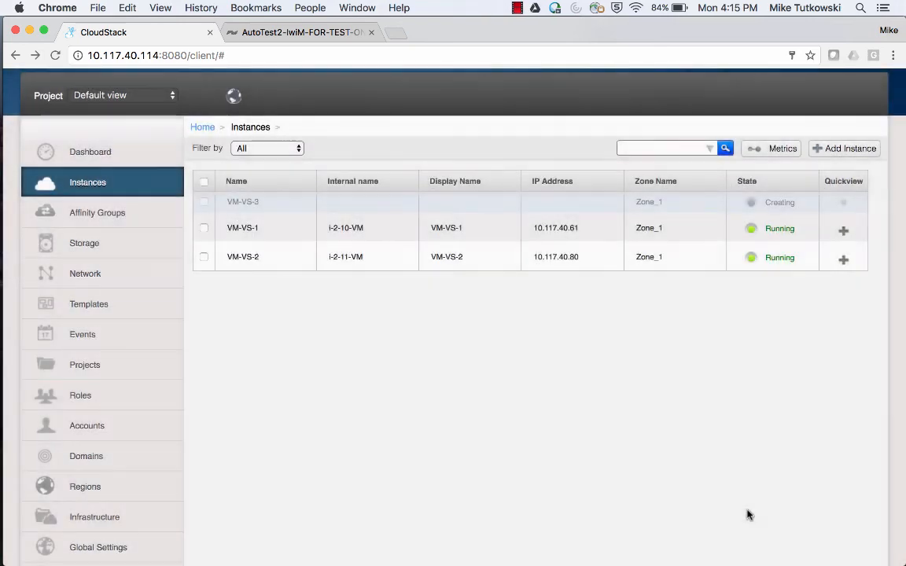
# On the SolidFire volumes page, refresh the list twice until ROOT-12 appears.
pyautogui.click(277, 34)
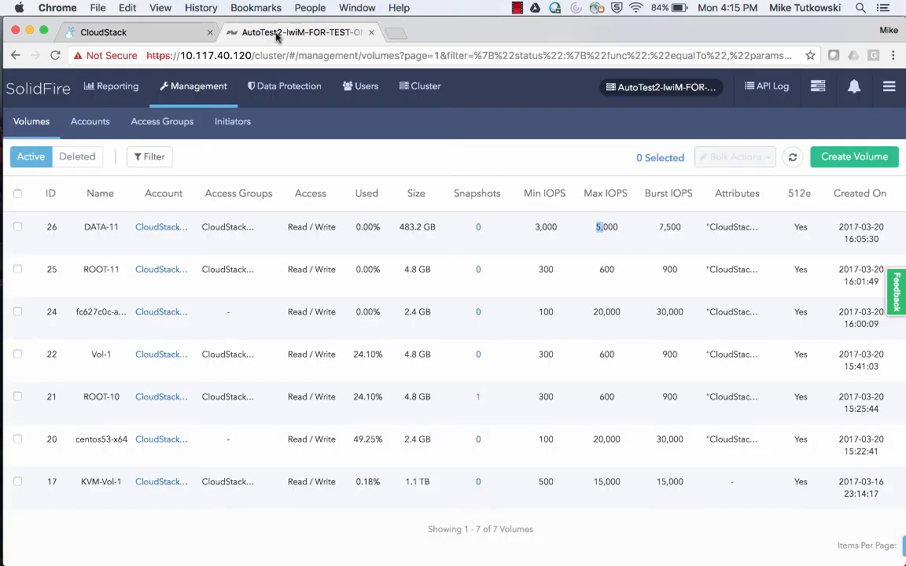
pyautogui.click(795, 160)
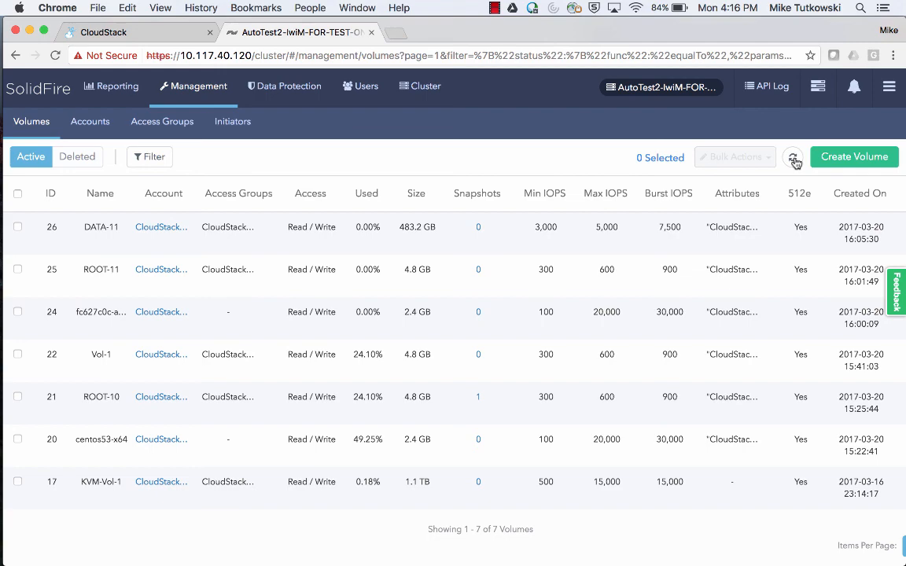
pyautogui.click(795, 161)
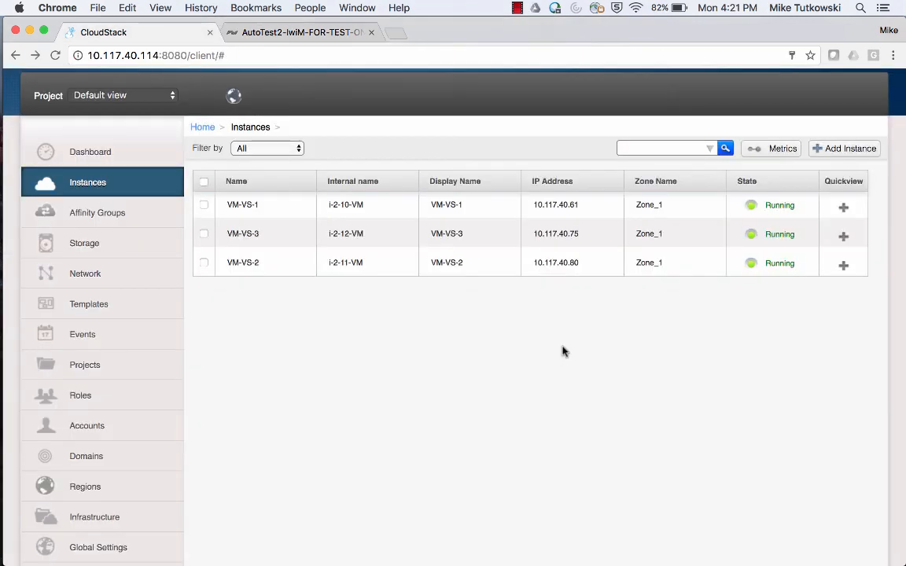
pyautogui.moveTo(825, 236)
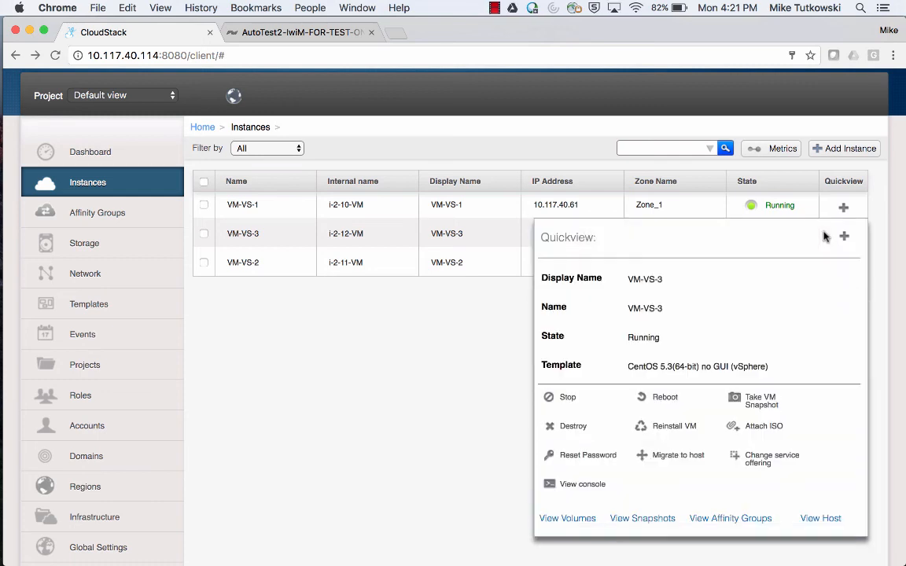
pyautogui.click(570, 484)
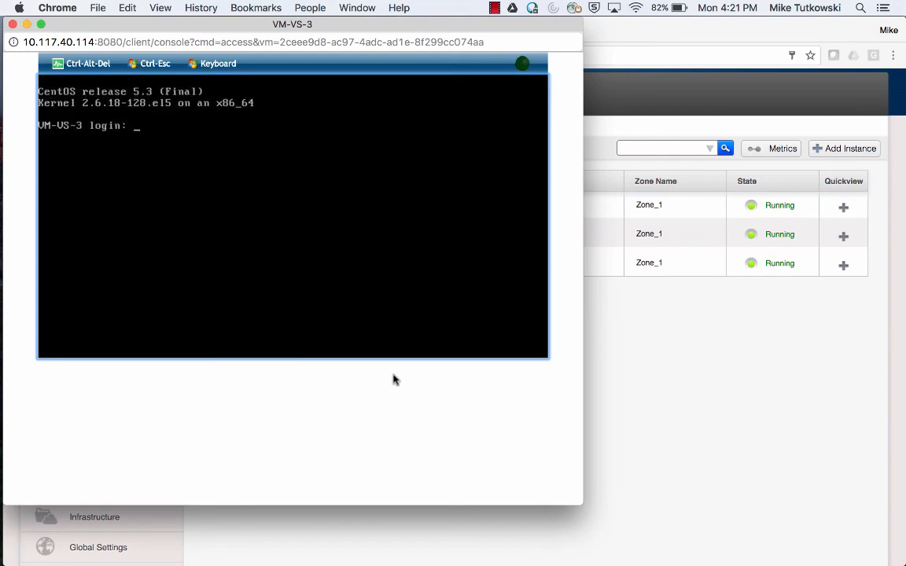
pyautogui.write('root')
pyautogui.press('Return')
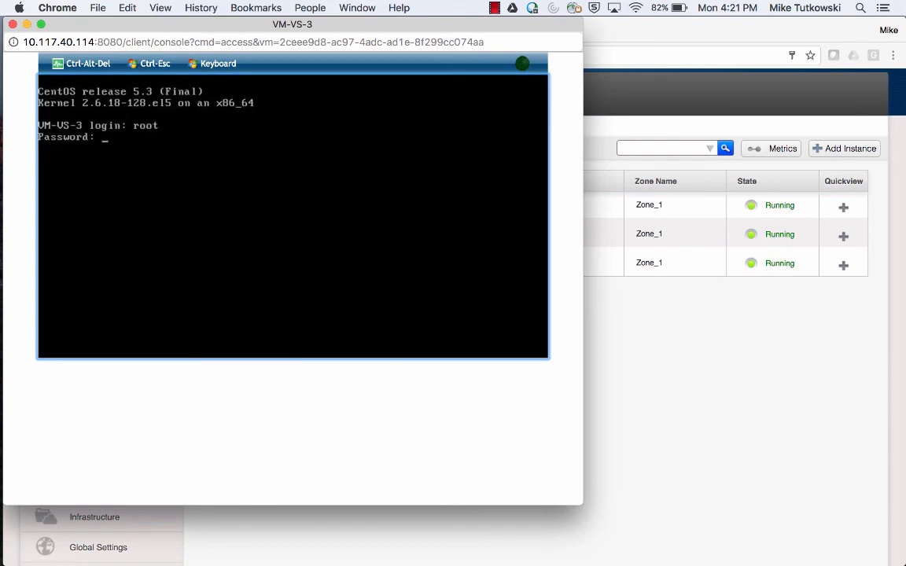
pyautogui.press('Return')
pyautogui.write('fdi')
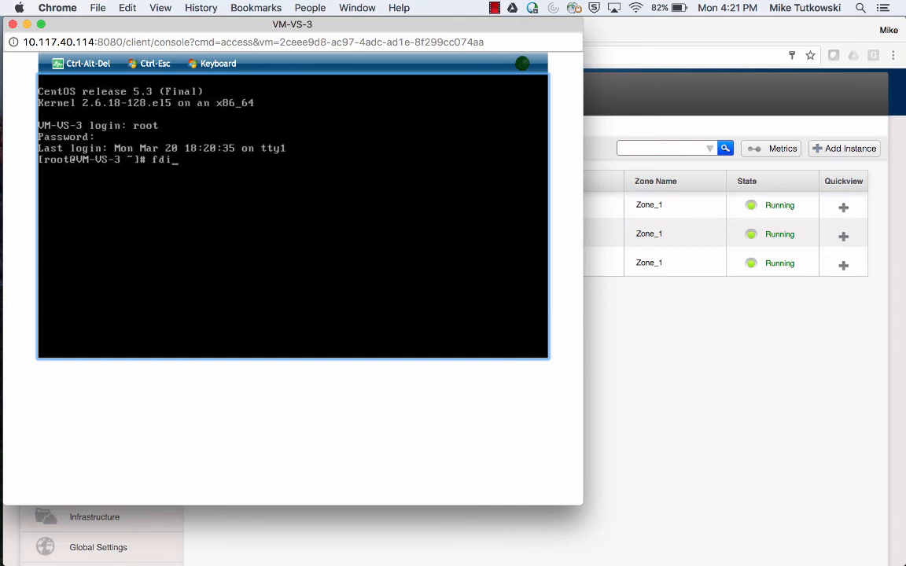
pyautogui.write('sk -l')
pyautogui.press('Return')
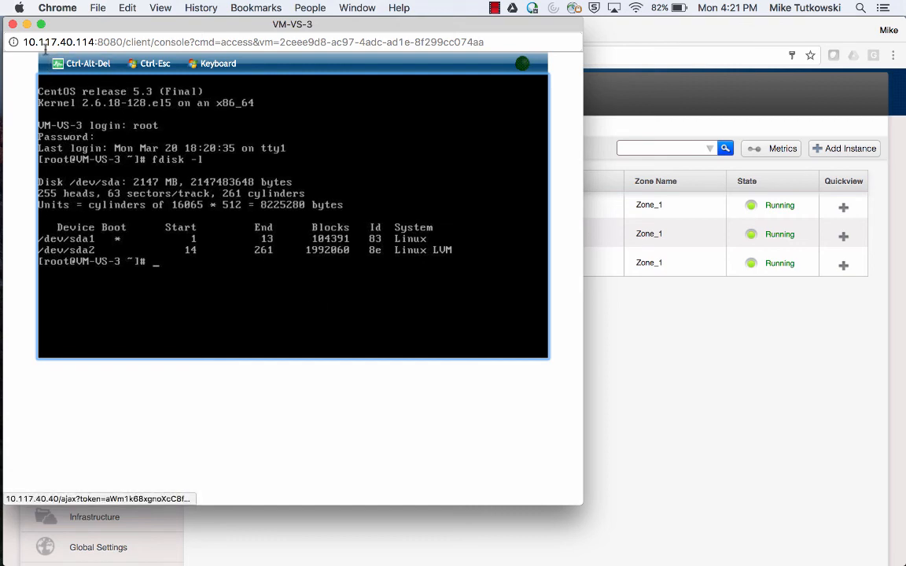
pyautogui.click(13, 25)
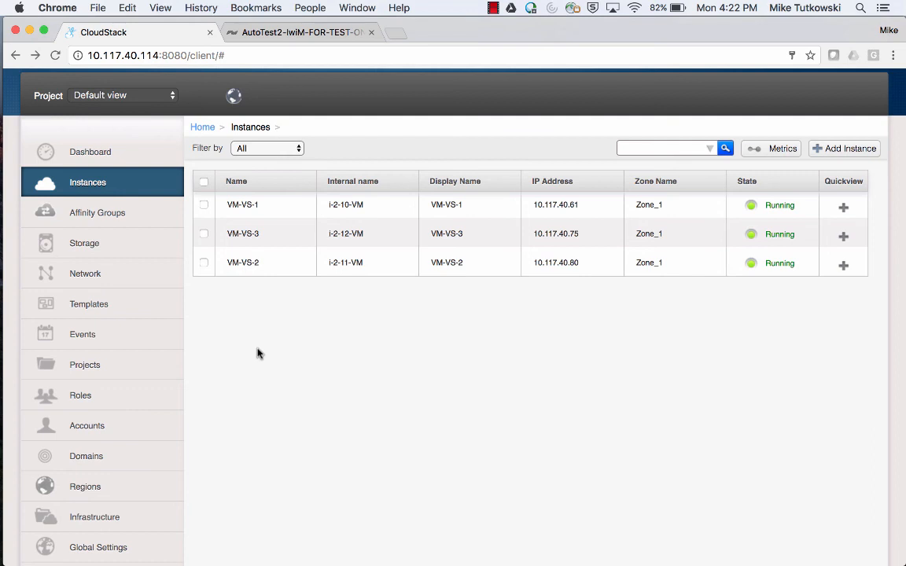
# Open Vol-1 from Storage and scroll through its 2.00 GB size and 300/600 IOPS details.
pyautogui.click(155, 253)
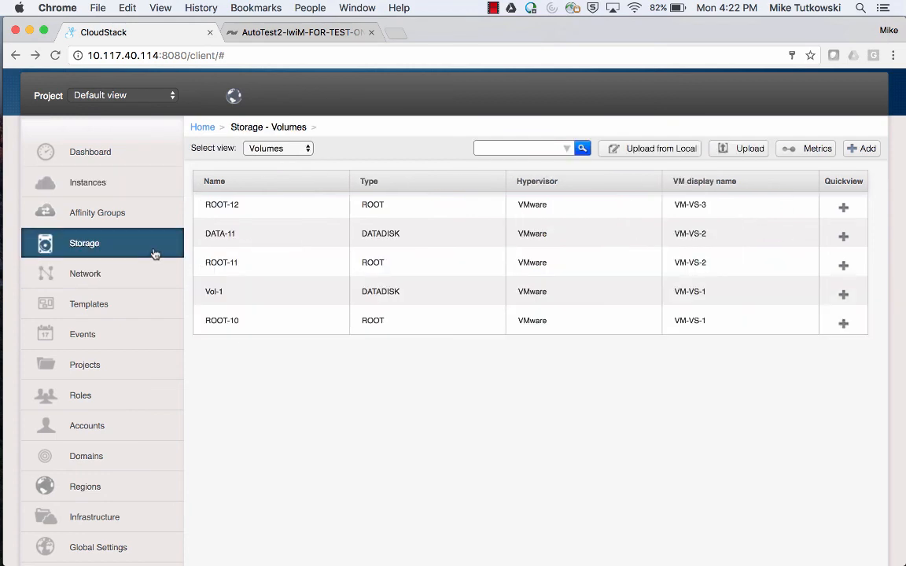
pyautogui.click(213, 292)
pyautogui.scroll(-3, 375, 431)
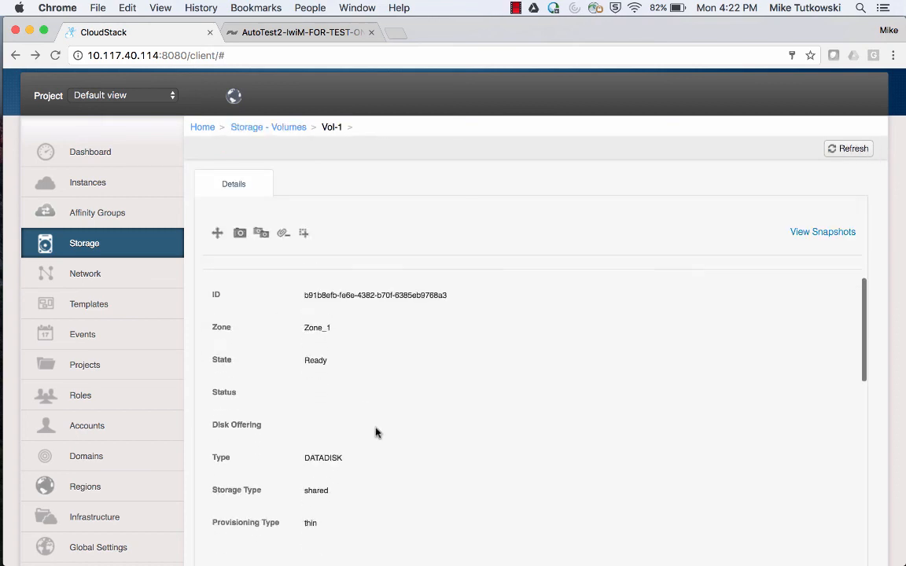
pyautogui.scroll(-3, 375, 431)
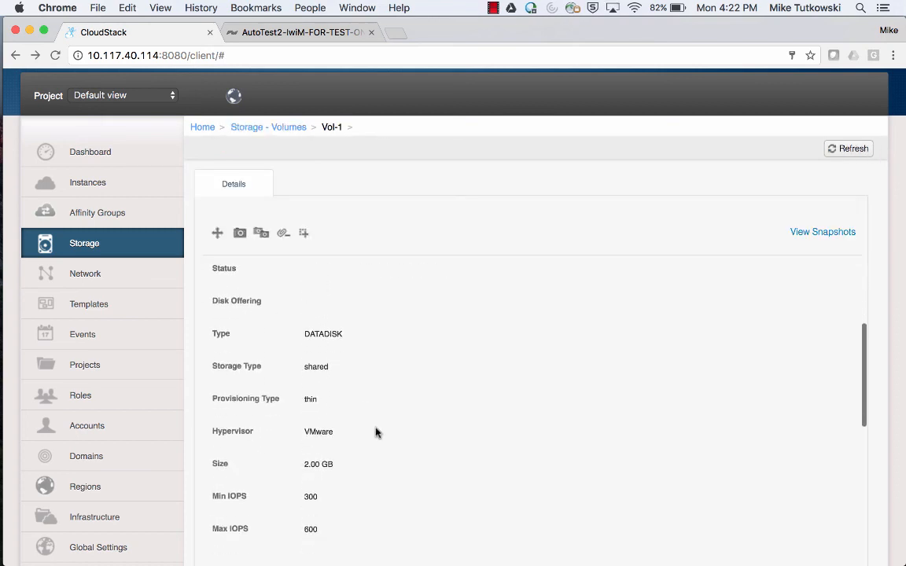
pyautogui.scroll(-1, 375, 432)
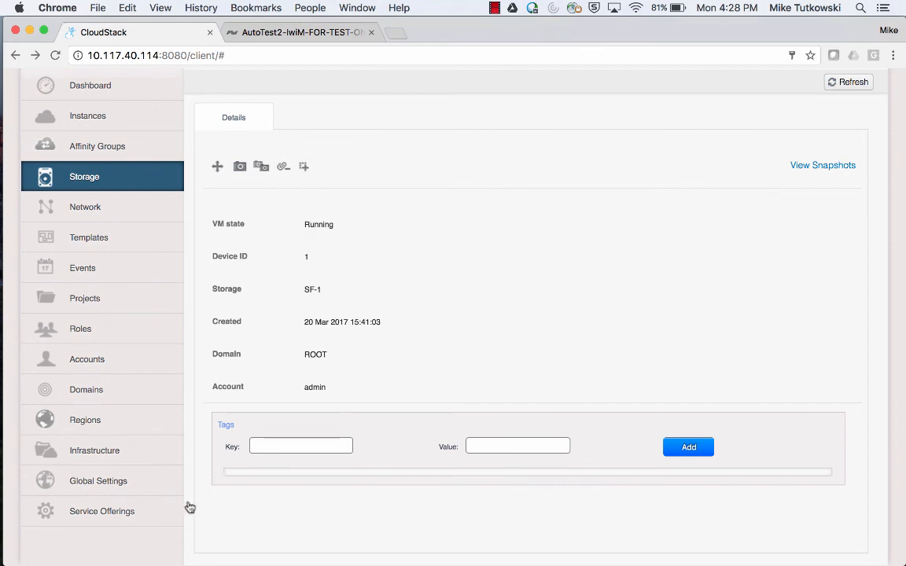
# Start a new disk offering named SF DO 2, described 'SF DO 2 (Min = 1,000; Max = 2,000)'.
pyautogui.click(166, 521)
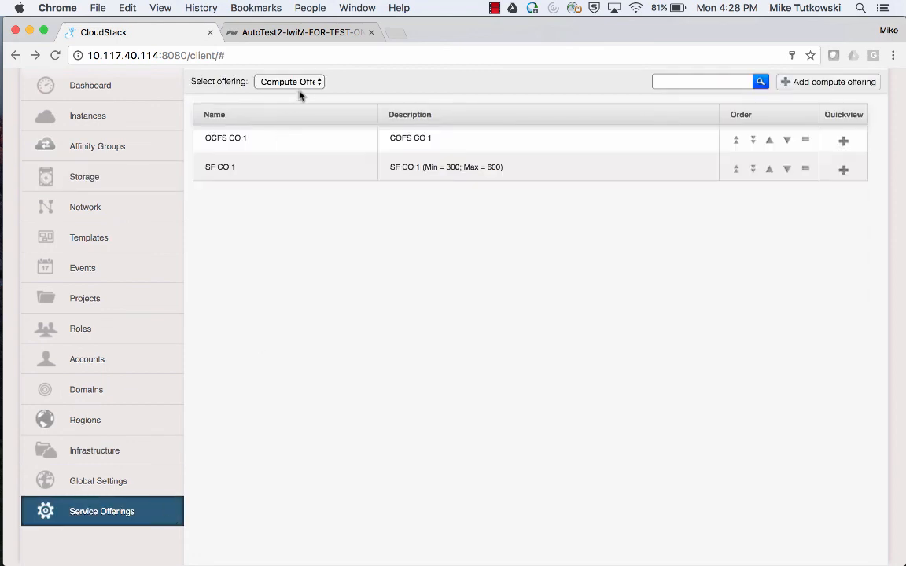
pyautogui.click(302, 83)
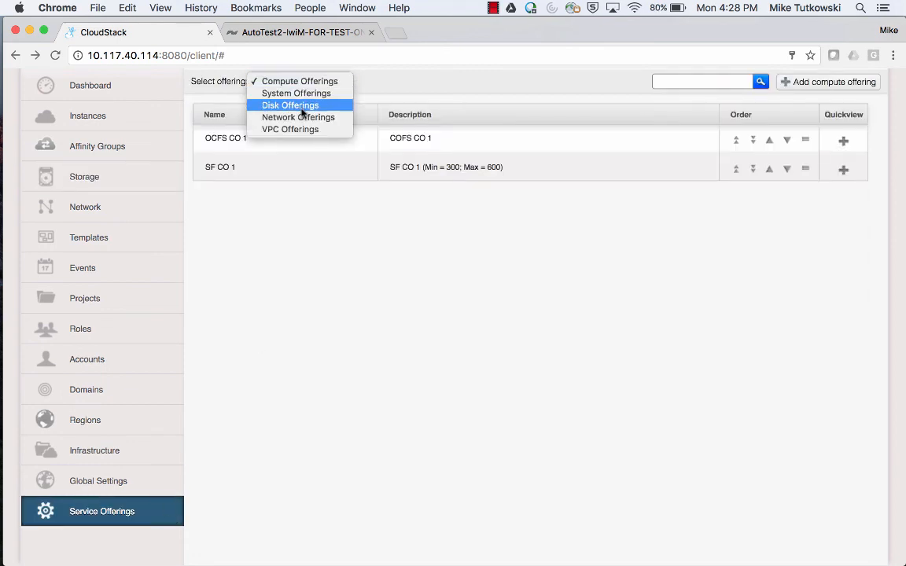
pyautogui.click(301, 112)
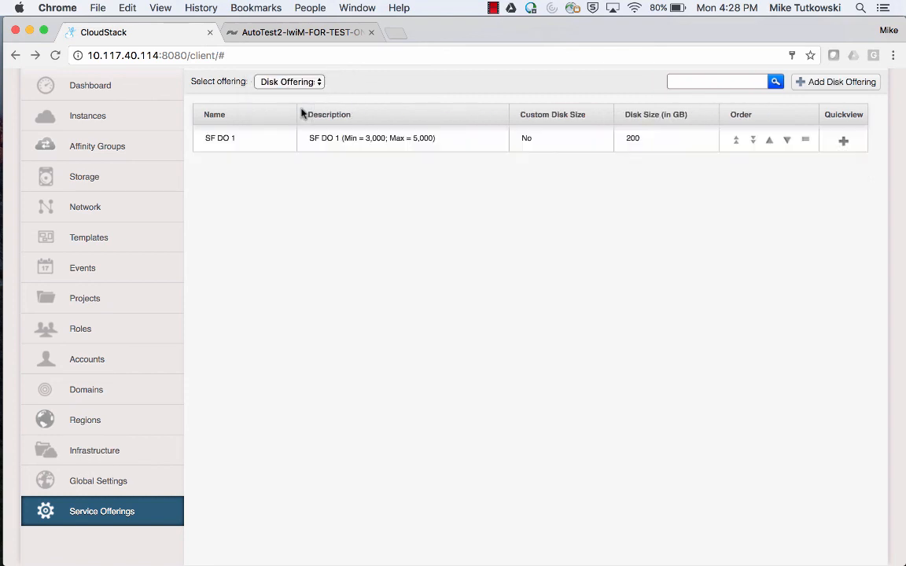
pyautogui.click(826, 82)
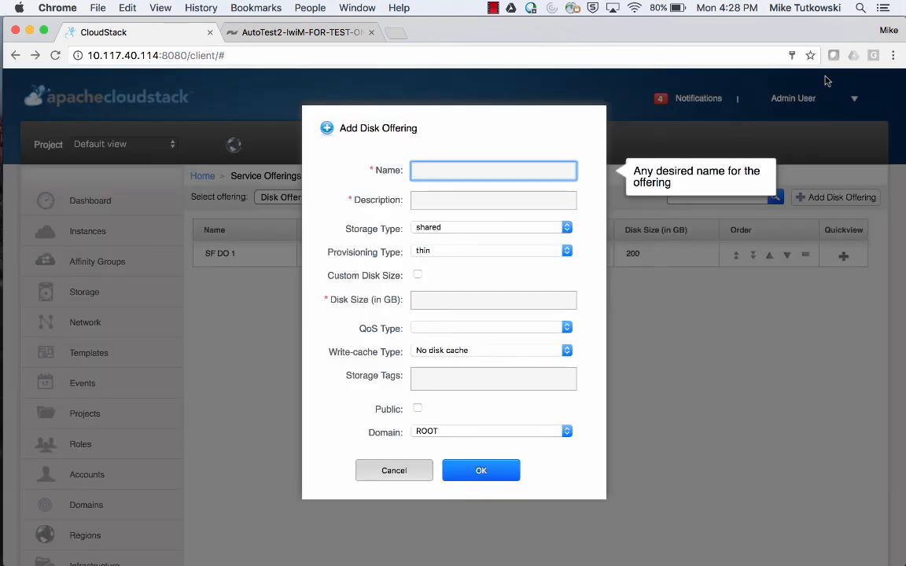
pyautogui.write('SF DO 2')
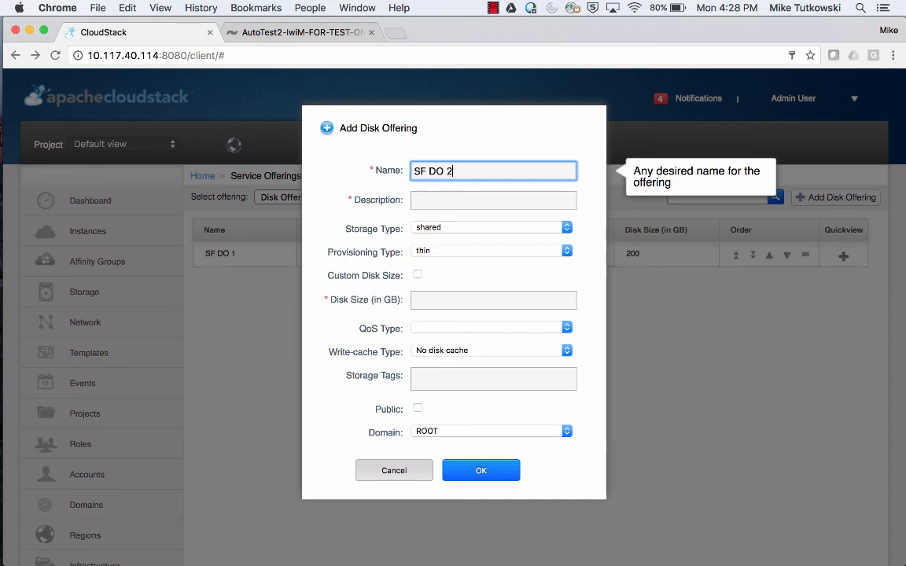
pyautogui.press('Tab')
pyautogui.write('SF DO')
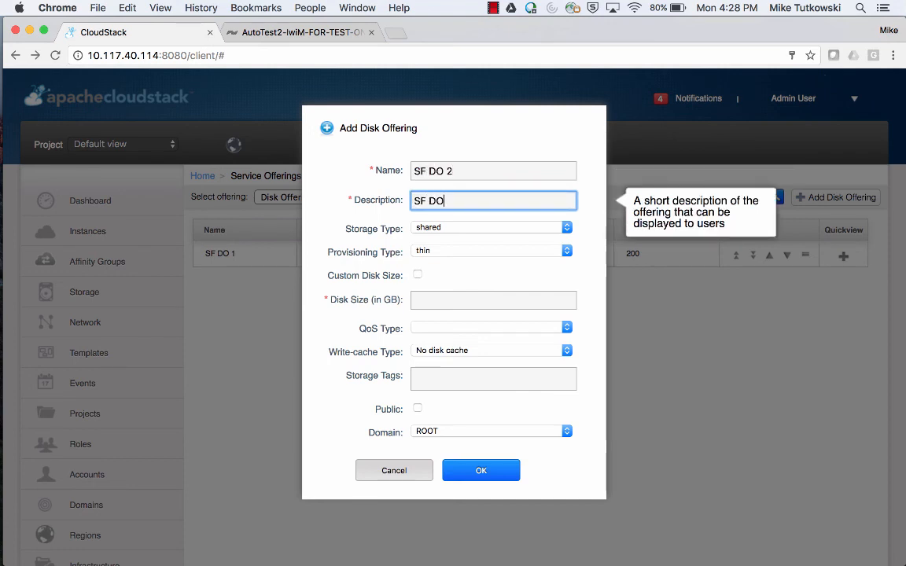
pyautogui.write(' 2 (Min = 1,000')
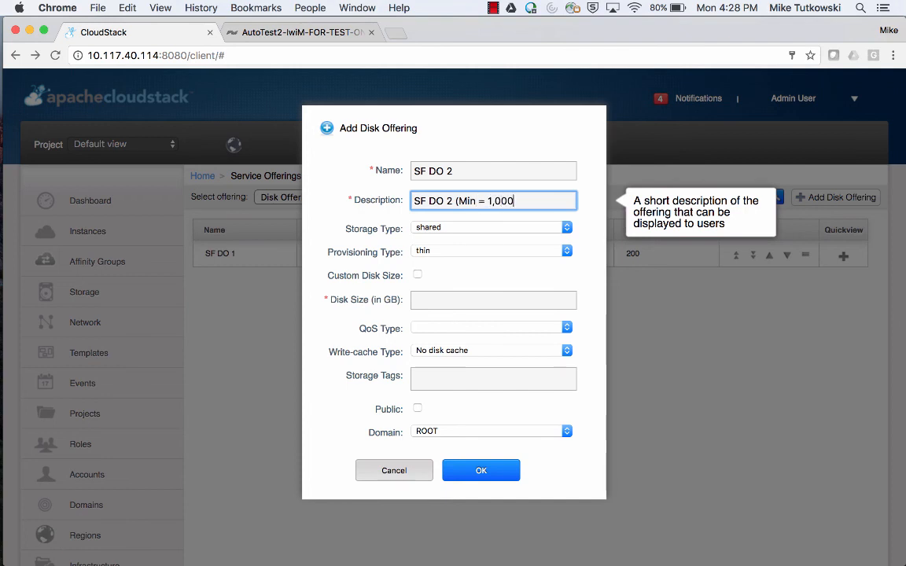
pyautogui.write('; Max = 2,000)')
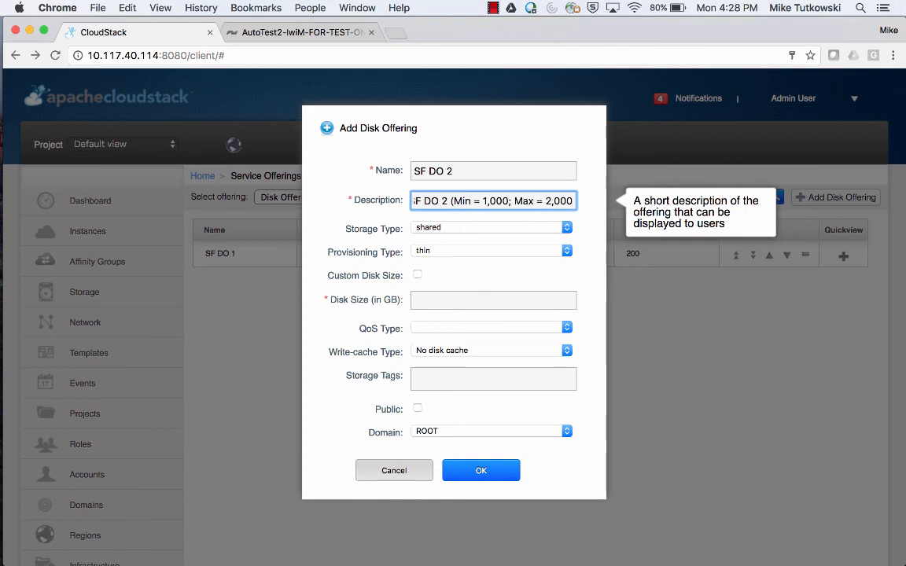
# Give it a 4 GB disk size and the SF-A storage tag.
pyautogui.click(485, 298)
pyautogui.write('4')
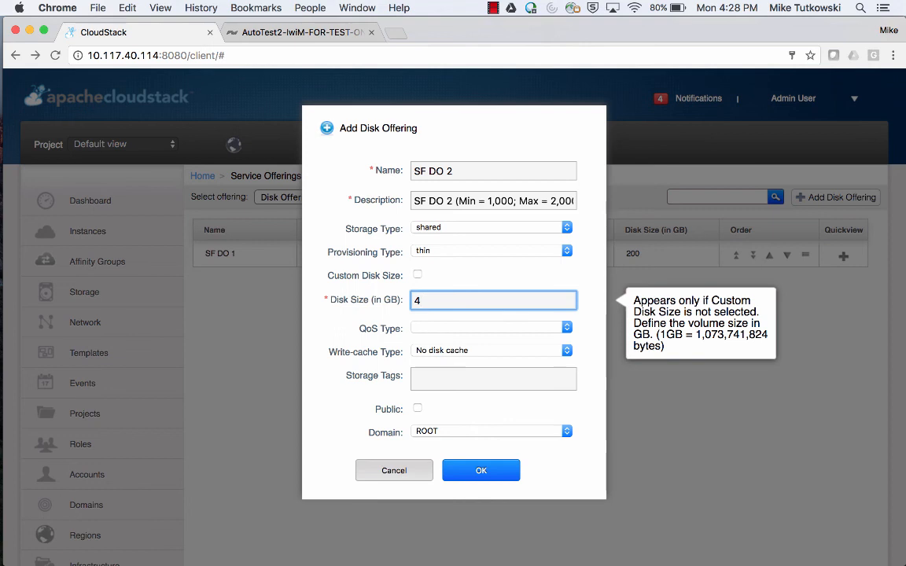
pyautogui.click(438, 383)
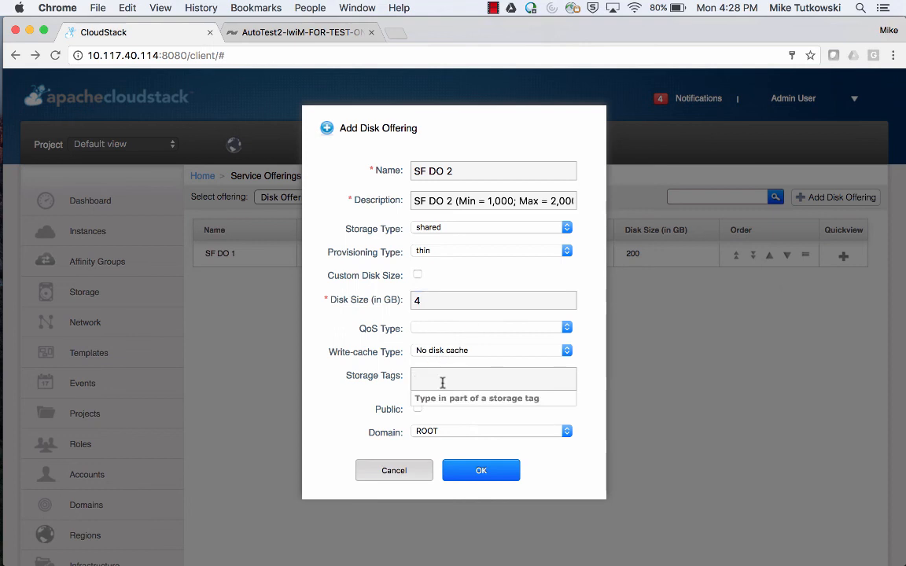
pyautogui.write('s')
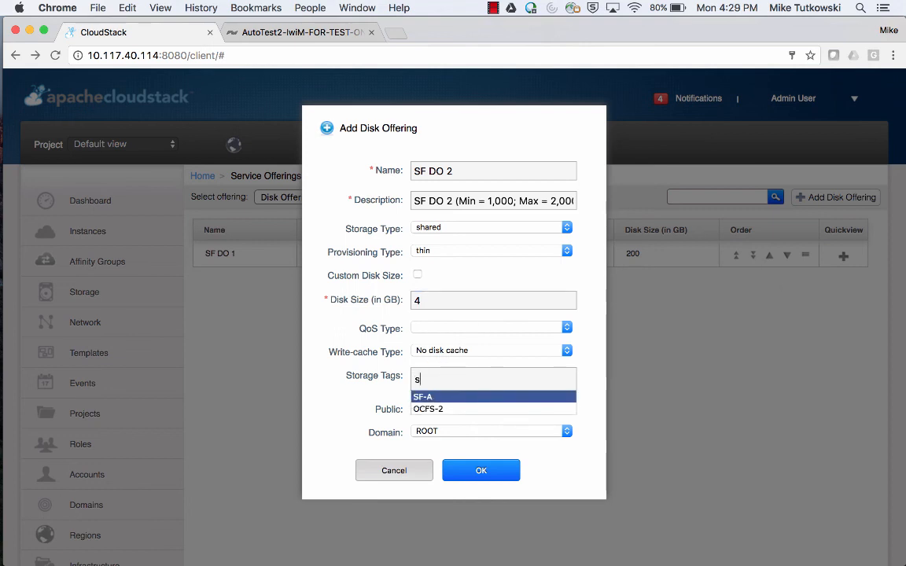
pyautogui.press('Return')
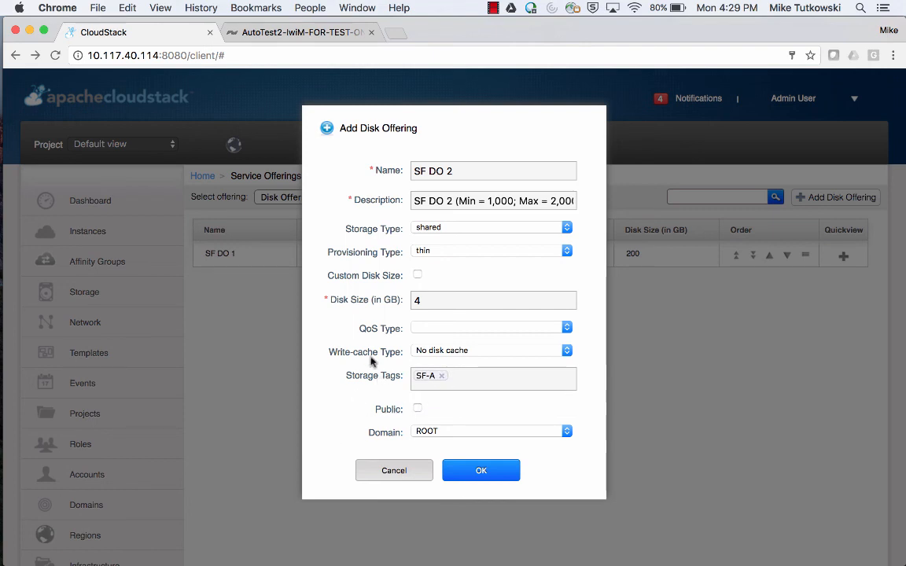
# Set storage QoS with 1000 min IOPS, 2000 max IOPS, 200 snapshot reserve, and save.
pyautogui.click(441, 331)
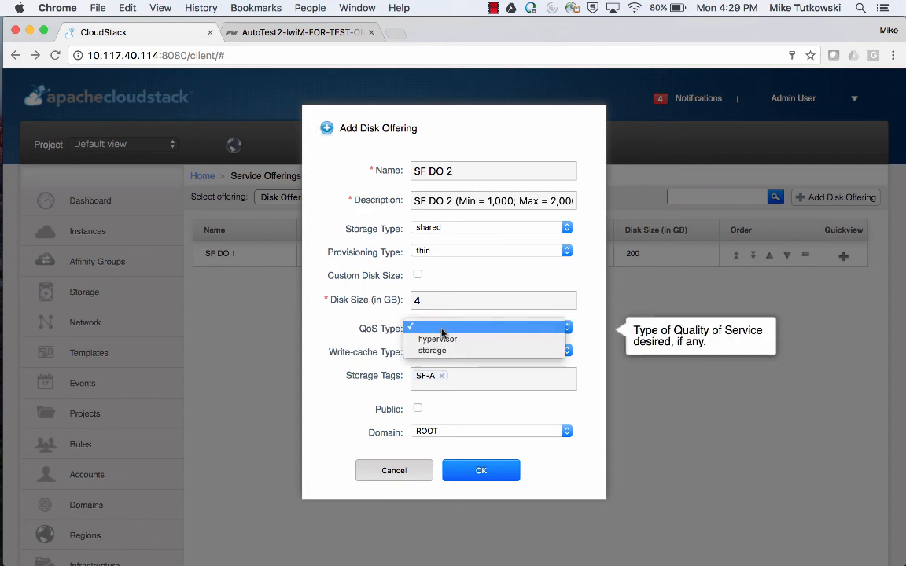
pyautogui.click(446, 351)
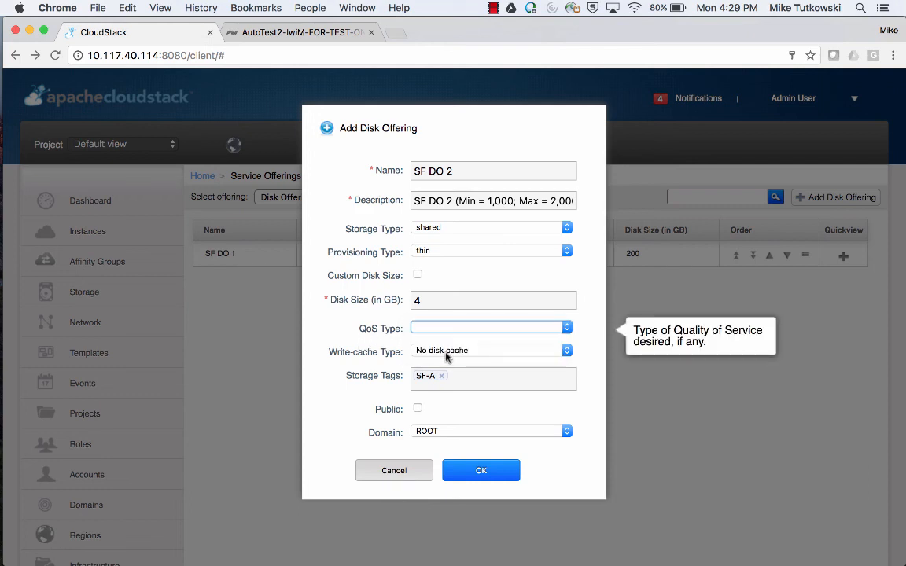
pyautogui.click(448, 377)
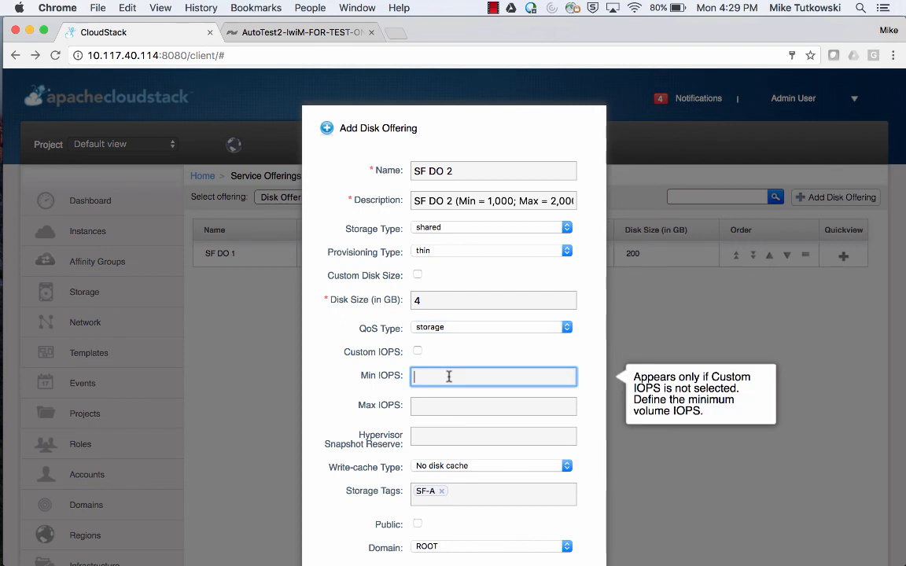
pyautogui.write('1000')
pyautogui.press('Tab')
pyautogui.write('2000')
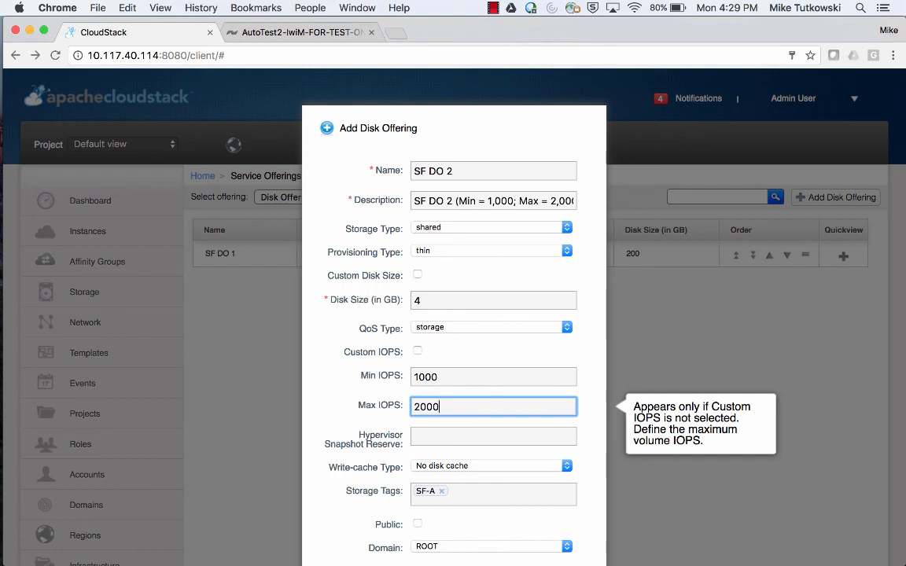
pyautogui.press('Tab')
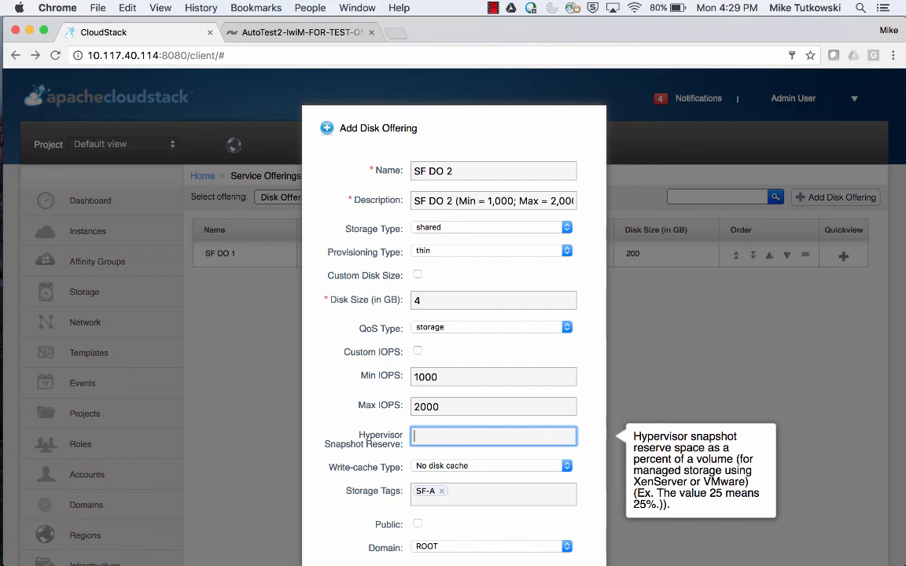
pyautogui.write('200')
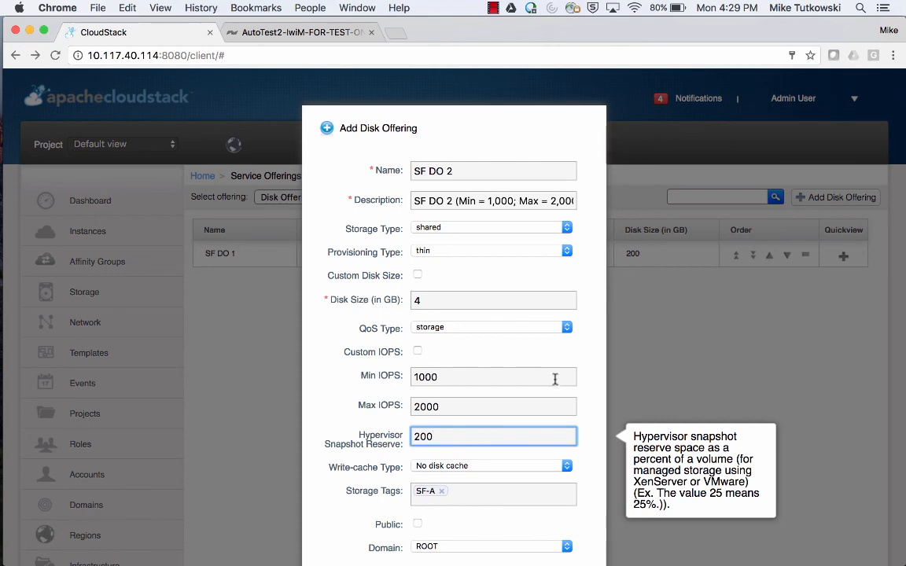
pyautogui.scroll(-1, 585, 401)
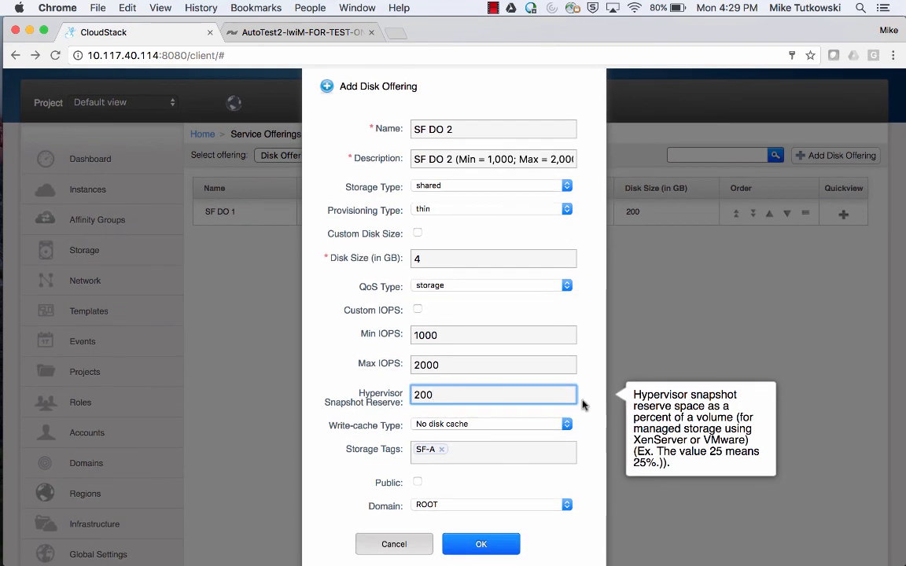
pyautogui.click(481, 544)
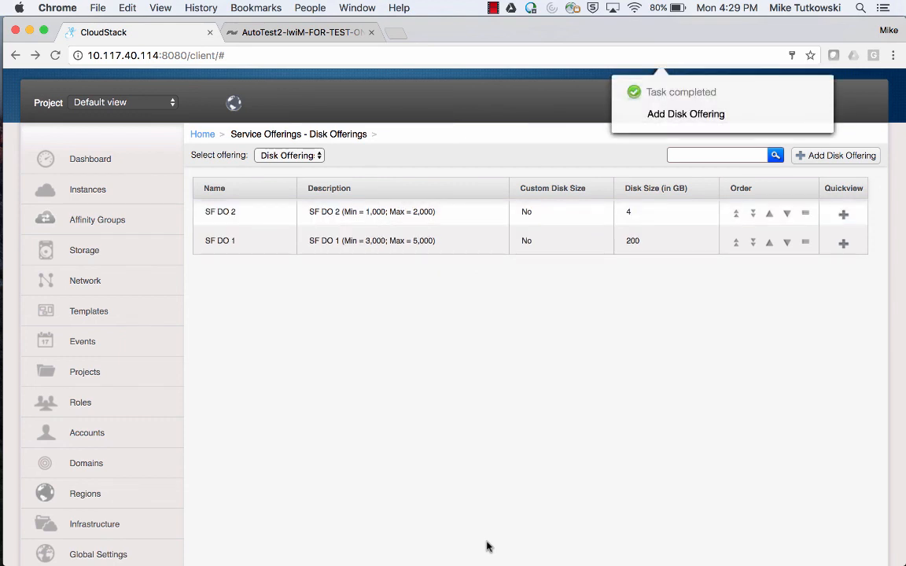
# Open the Vol-1 volume's detail page from the Storage list.
pyautogui.click(158, 260)
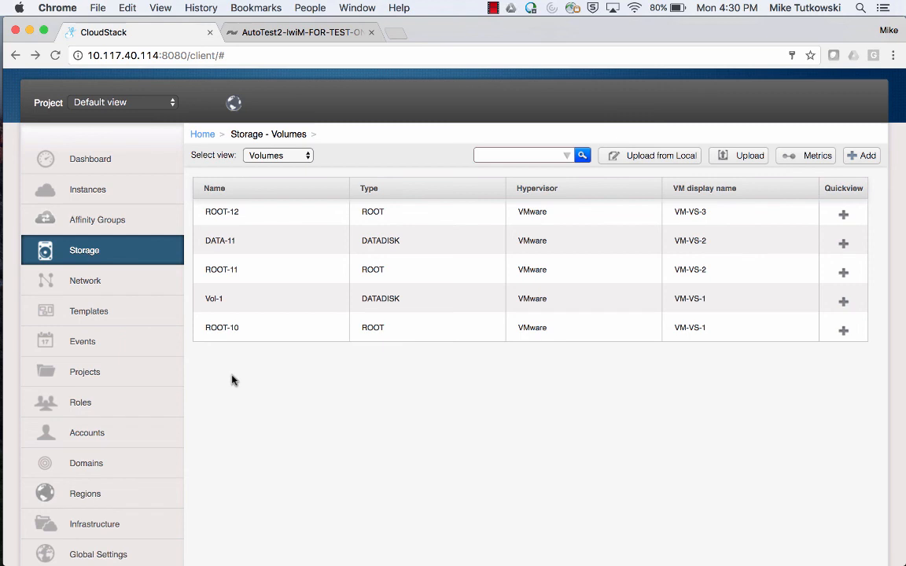
pyautogui.click(221, 303)
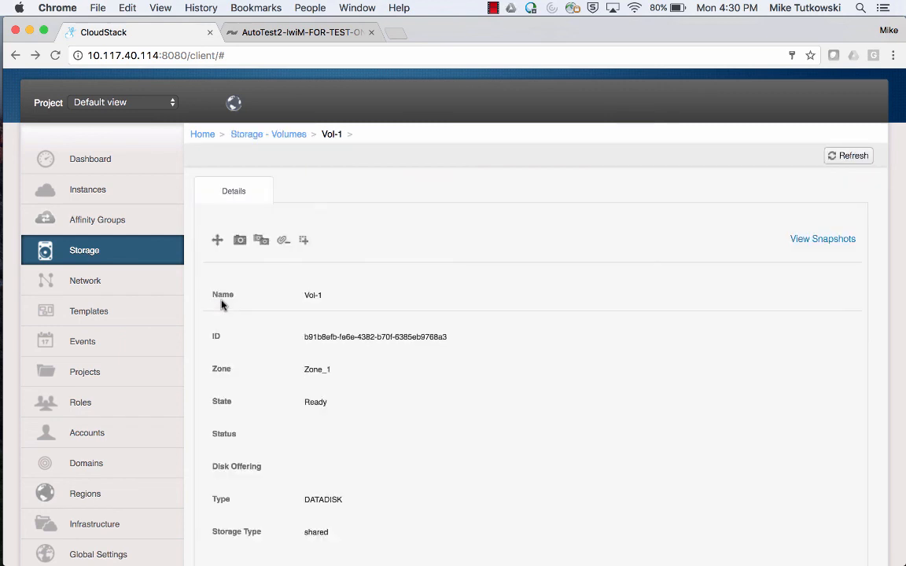
# Resize Vol-1 onto the SF DO 2 offering (1,000–2,000 IOPS).
pyautogui.click(304, 242)
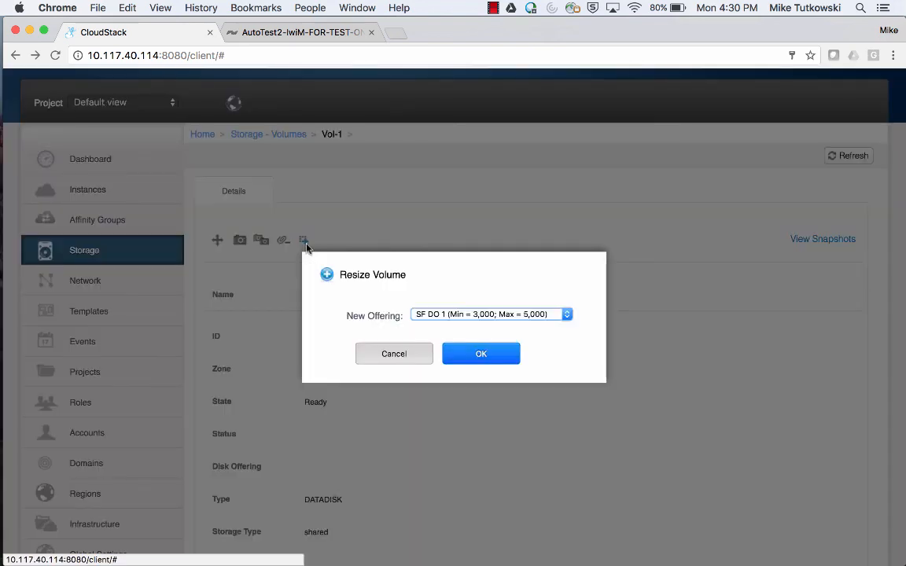
pyautogui.click(545, 317)
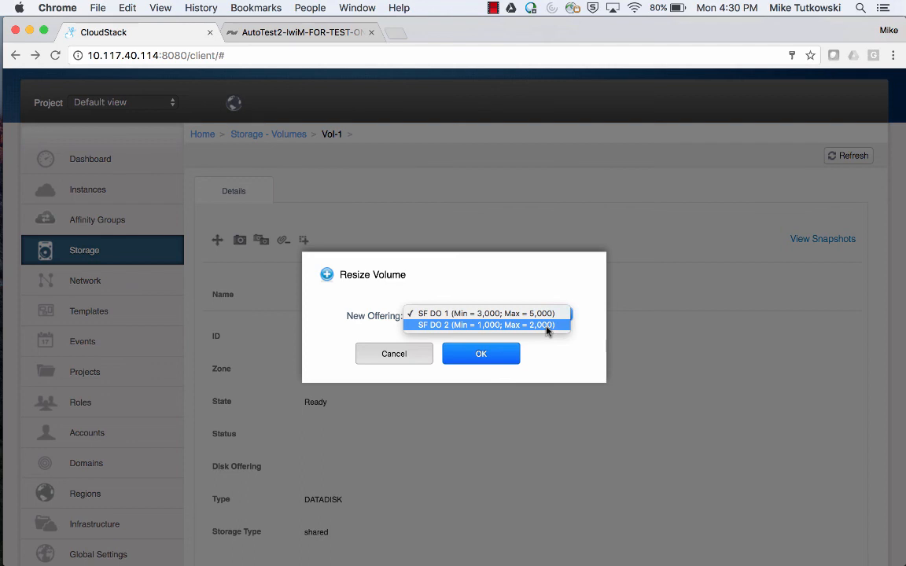
pyautogui.click(548, 325)
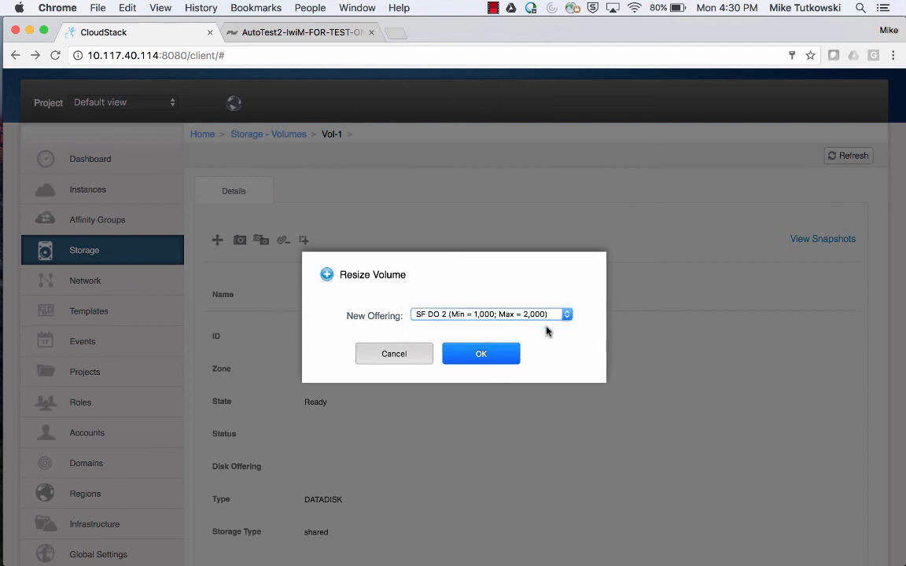
pyautogui.click(482, 354)
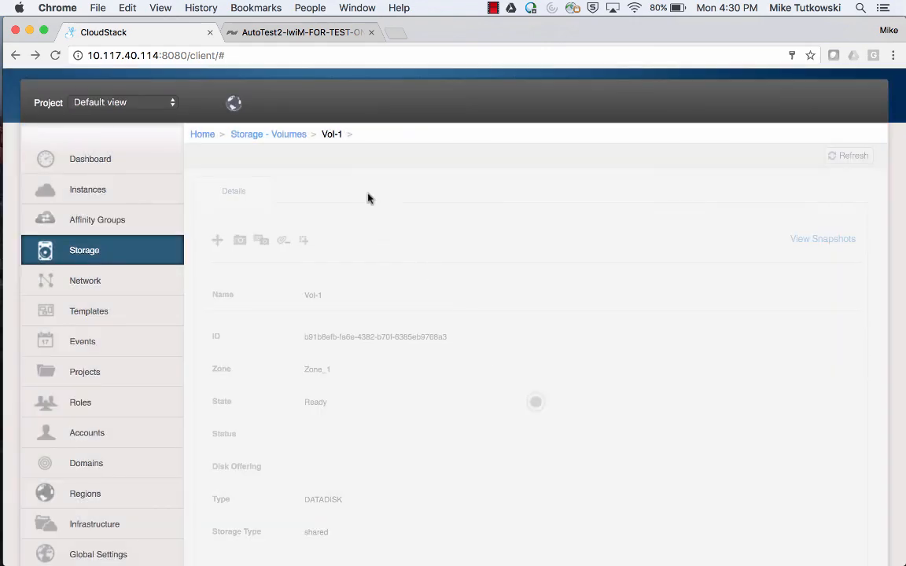
pyautogui.click(17, 389)
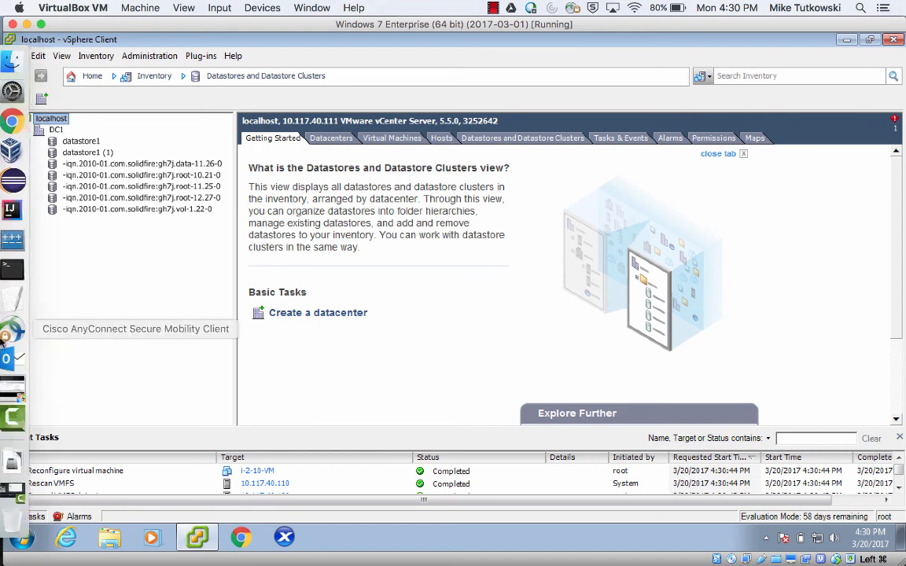
# Switch back to the CloudStack browser window showing Vol-1's details.
pyautogui.click(8, 126)
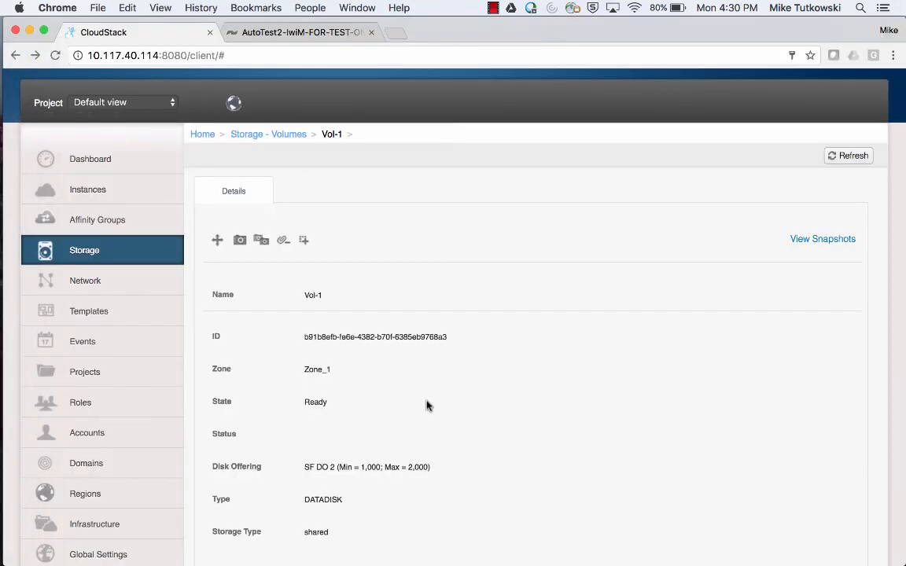
pyautogui.scroll(-5, 427, 406)
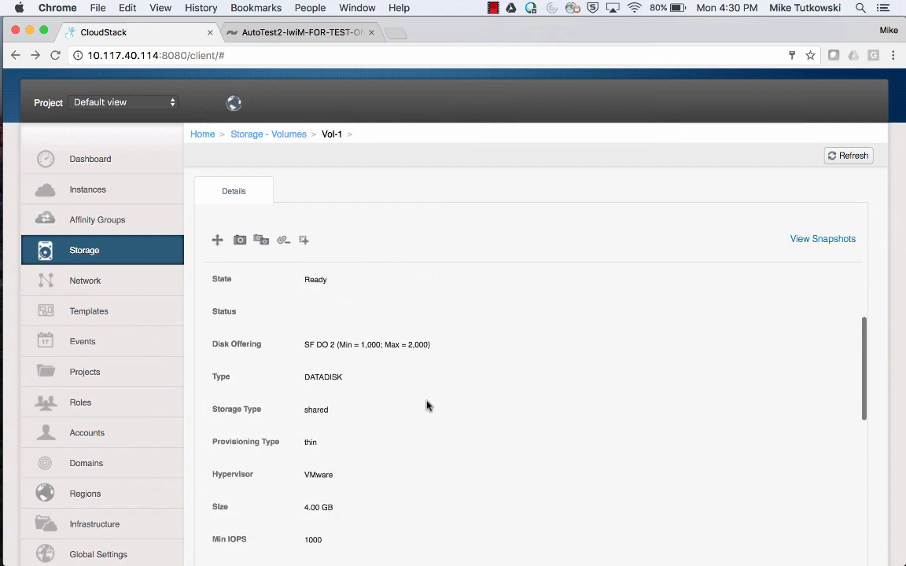
pyautogui.scroll(-3, 427, 406)
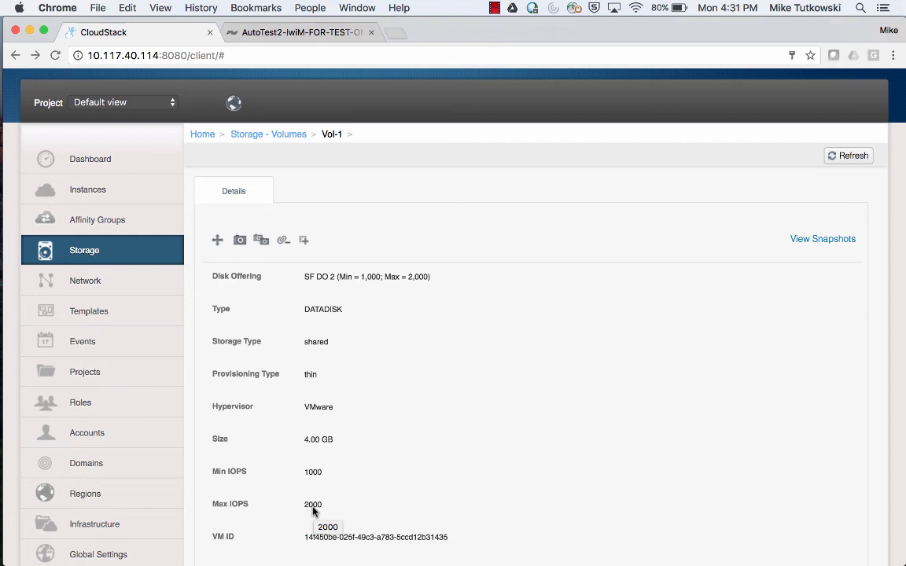
# In SolidFire's volume list, highlight Vol-1 and its old 300 min and 600 max IOPS.
pyautogui.click(285, 35)
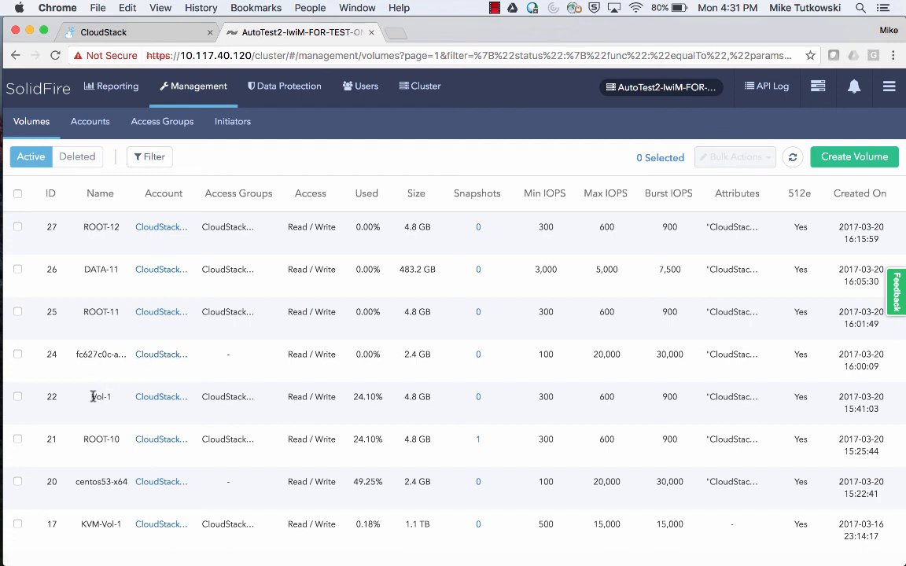
pyautogui.moveTo(92, 397); pyautogui.dragTo(111, 397)
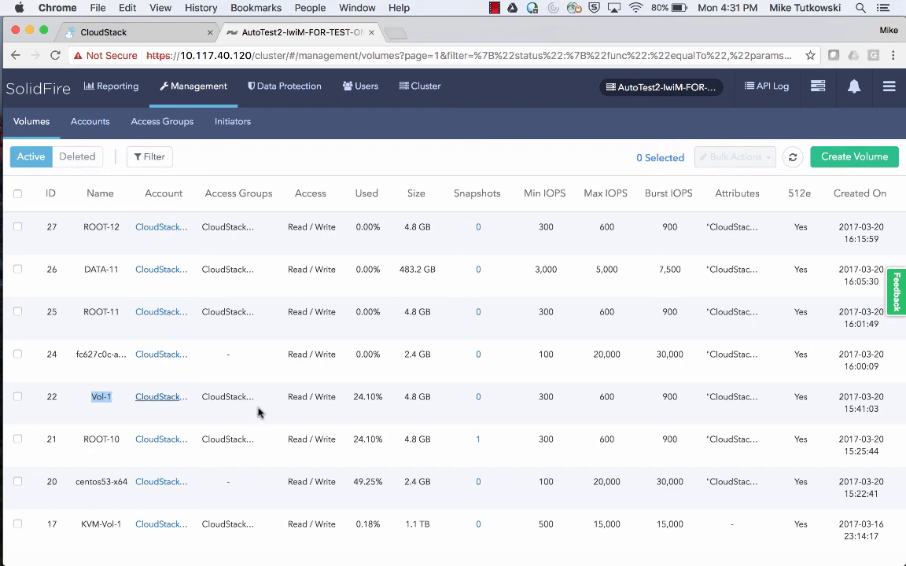
pyautogui.doubleClick(542, 398)
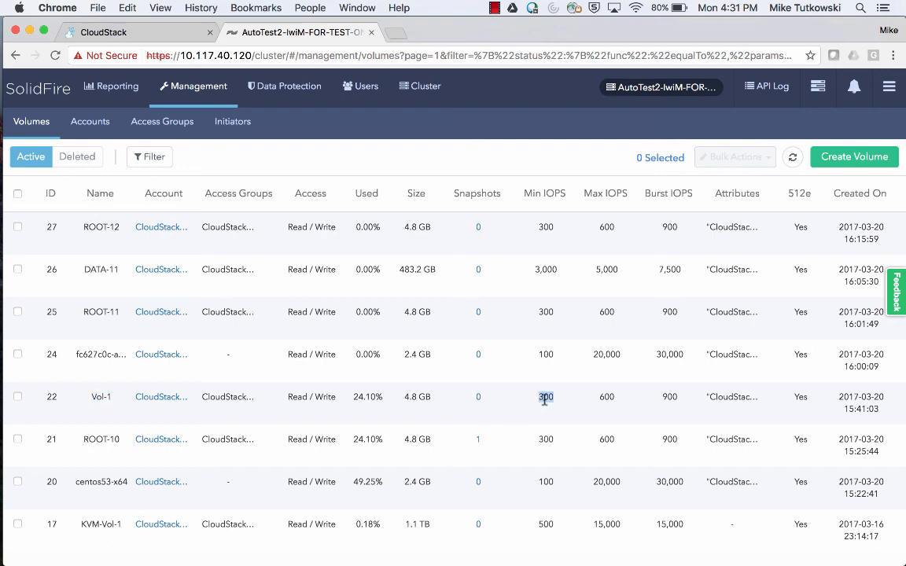
pyautogui.doubleClick(606, 397)
# Refresh the list and highlight Vol-1's new 1,000/2,000 IOPS and 12.9 GB size.
pyautogui.click(792, 158)
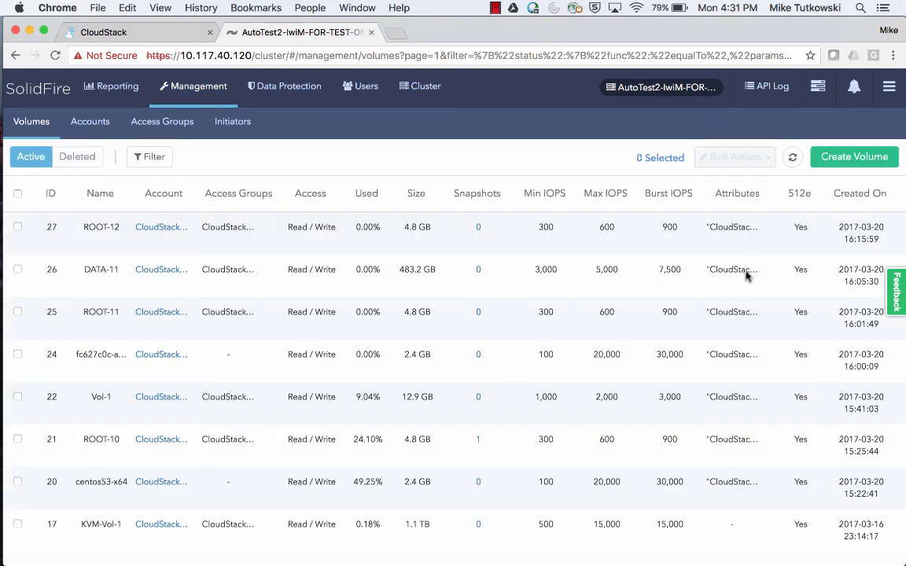
pyautogui.doubleClick(536, 397)
pyautogui.moveTo(596, 398); pyautogui.dragTo(616, 398)
pyautogui.moveTo(403, 399); pyautogui.dragTo(431, 398)
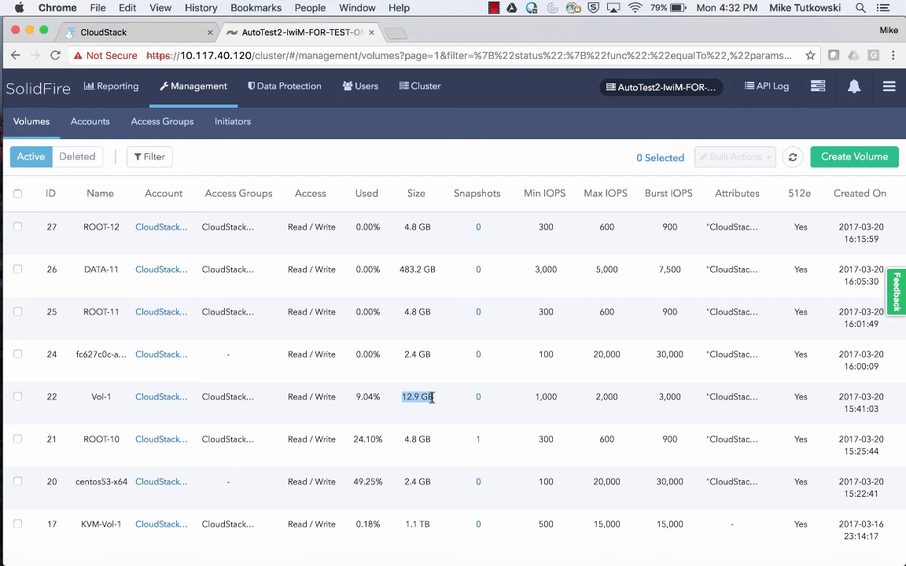
# Return to CloudStack's Volumes list, then open Instances showing VM-VS-1, VM-VS-2 and VM-VS-3.
pyautogui.click(134, 33)
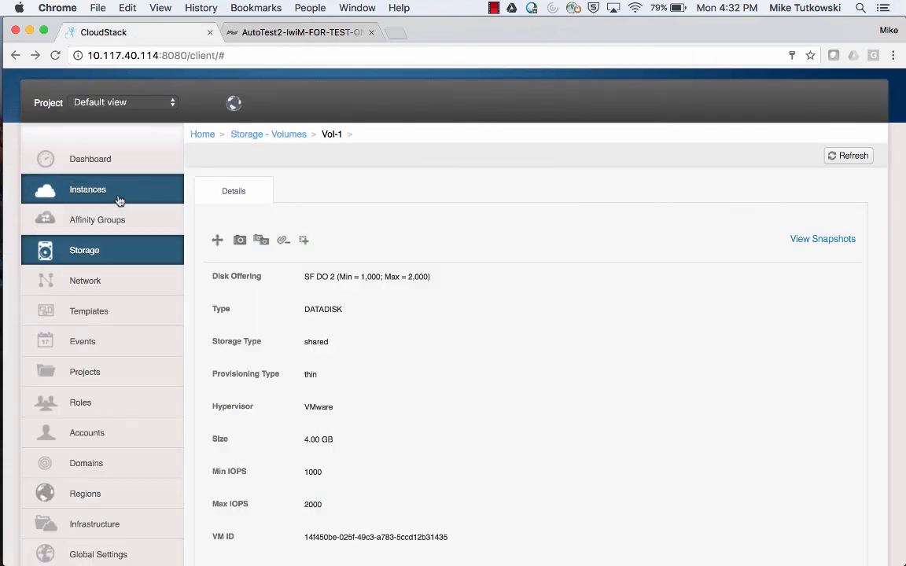
pyautogui.click(117, 262)
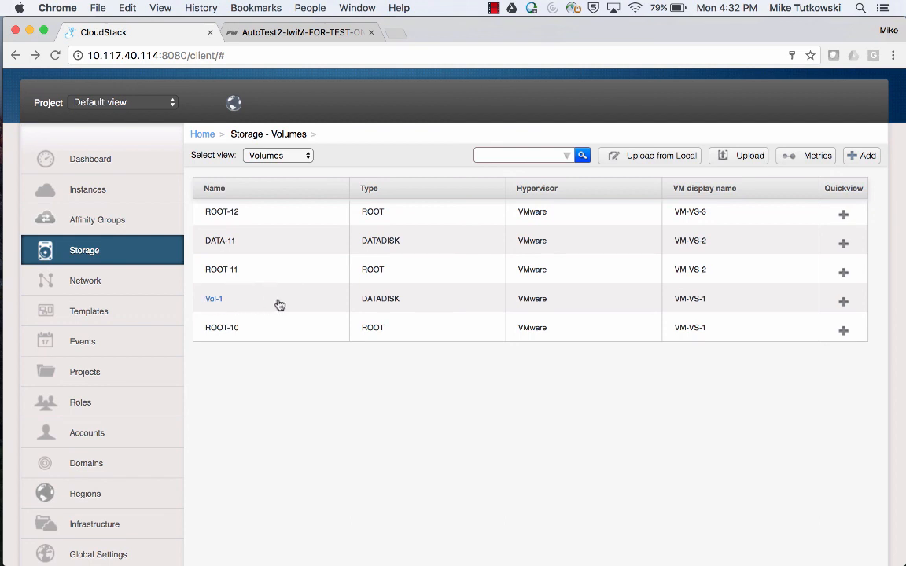
pyautogui.click(383, 297)
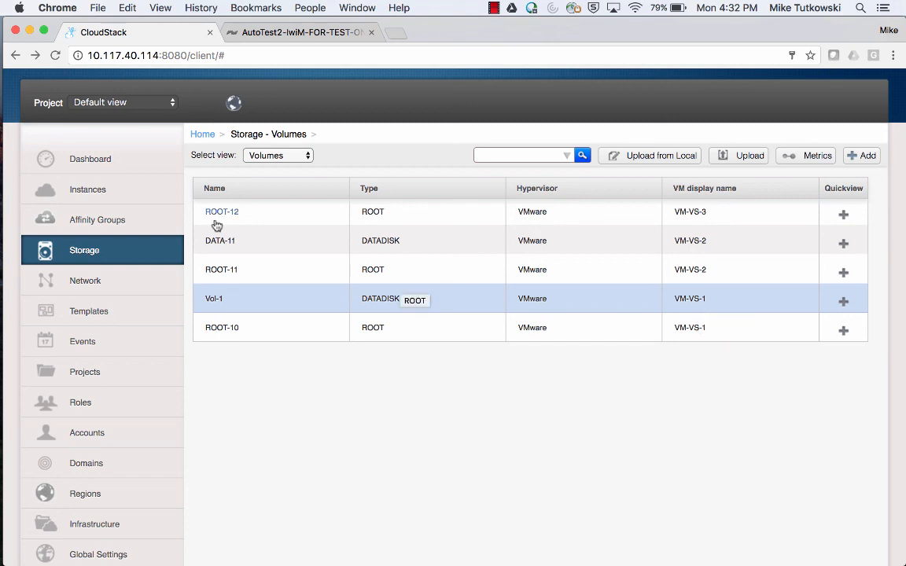
pyautogui.click(166, 202)
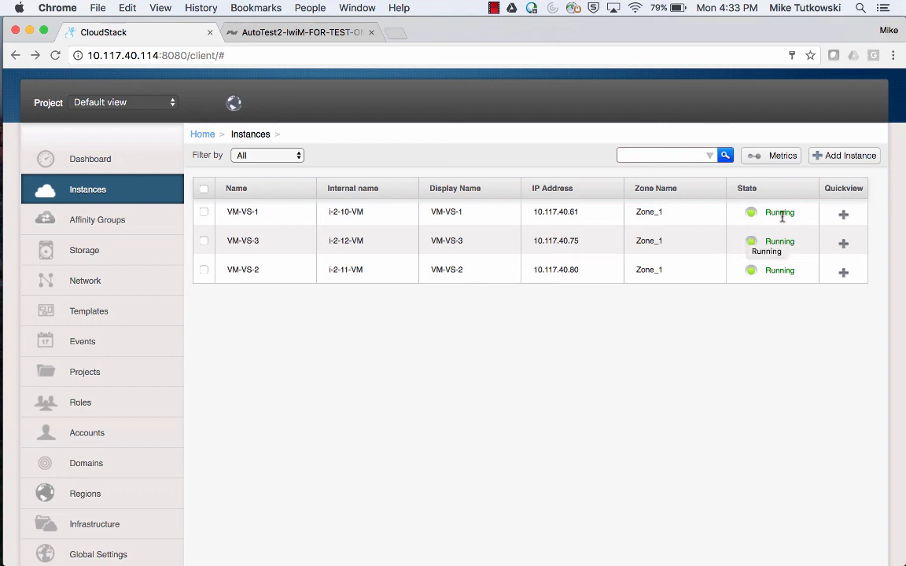
# Reboot VM-VS-1 from its Quickview menu and confirm, leaving it Running.
pyautogui.moveTo(839, 214)
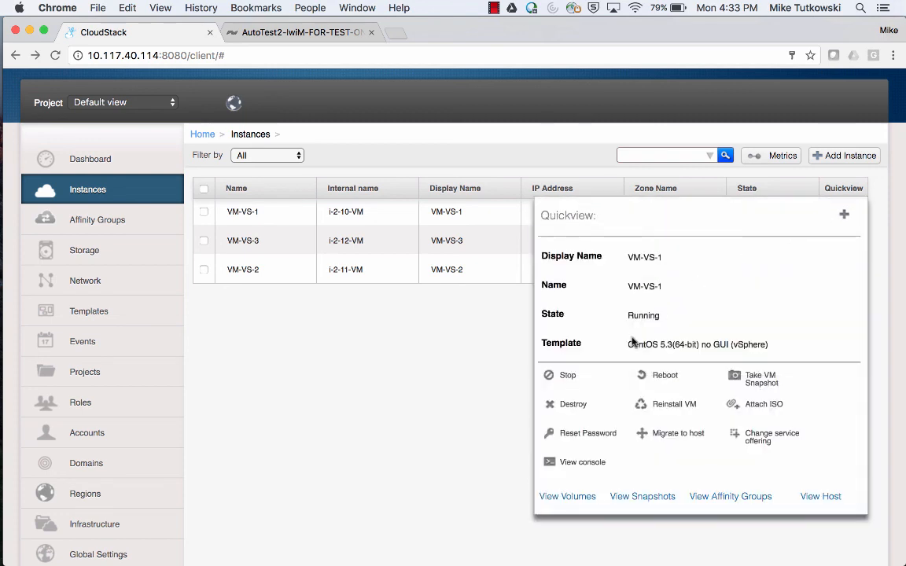
pyautogui.click(661, 379)
pyautogui.click(528, 351)
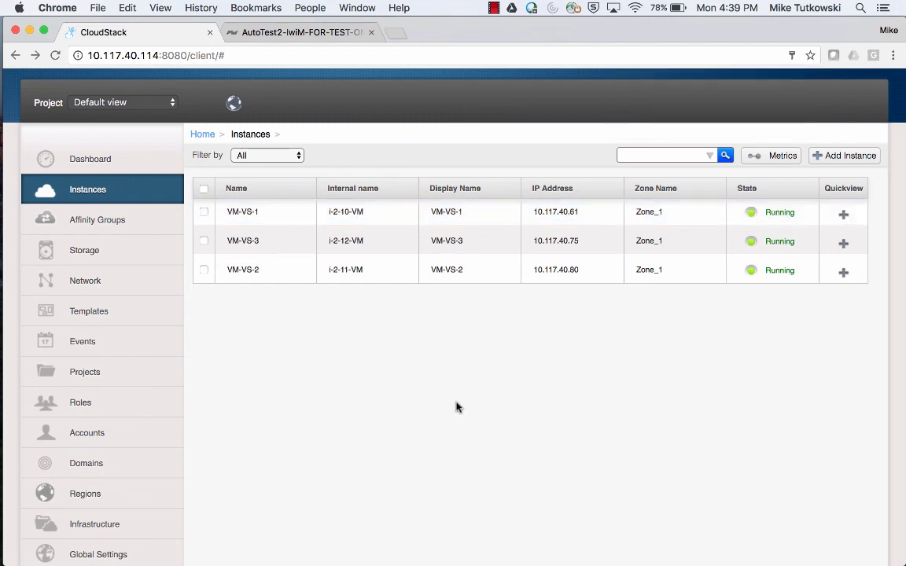
pyautogui.moveTo(827, 212)
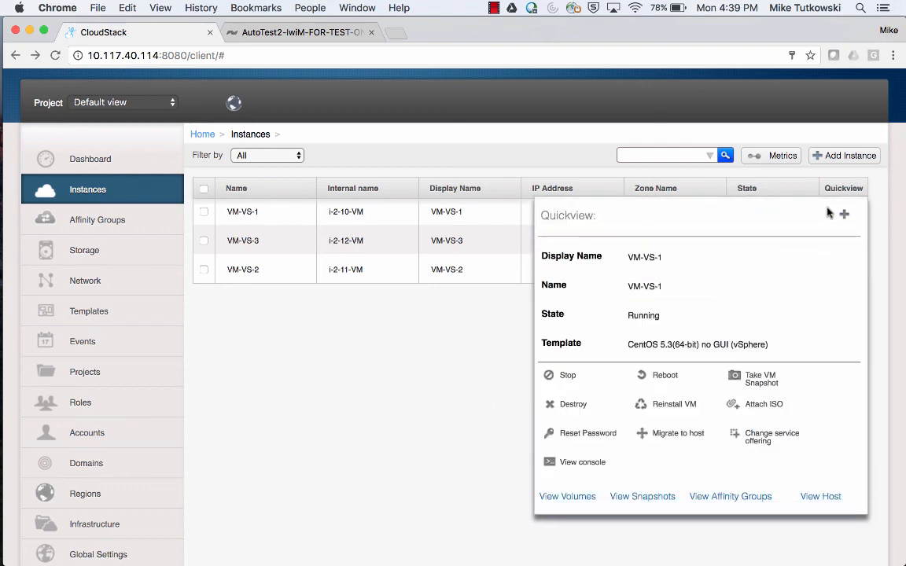
# Open VM-VS-1's console, log in as root and run fdisk -l to list sda and sdb.
pyautogui.click(583, 462)
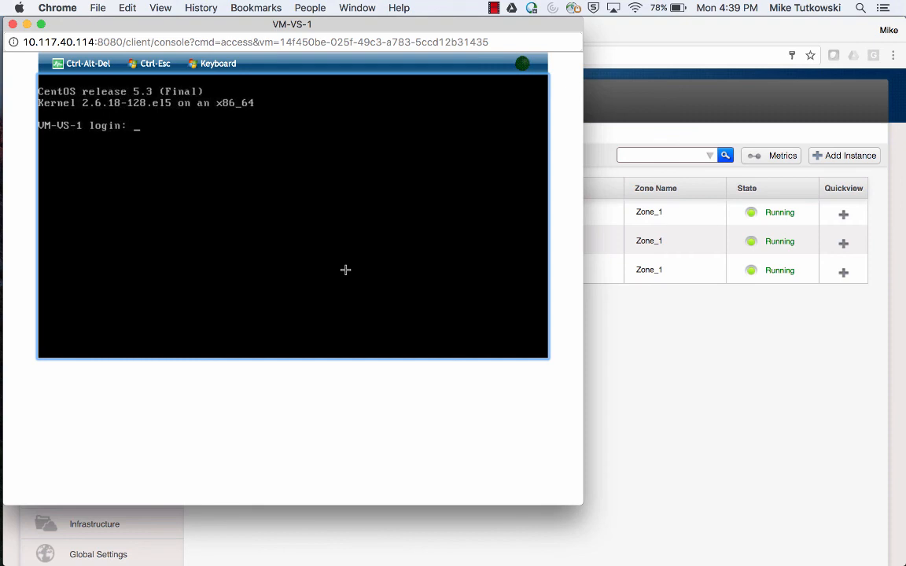
pyautogui.write('root')
pyautogui.press('Return')
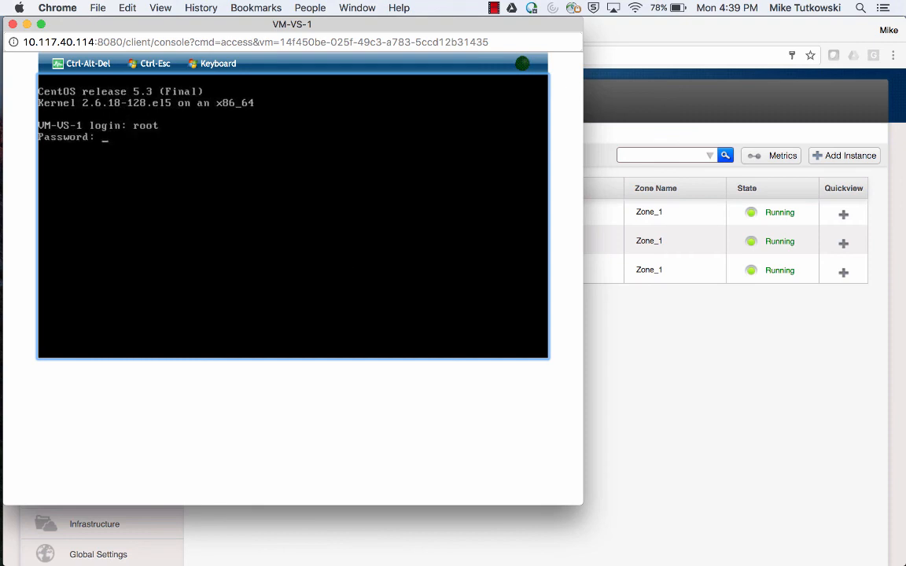
pyautogui.press('Return')
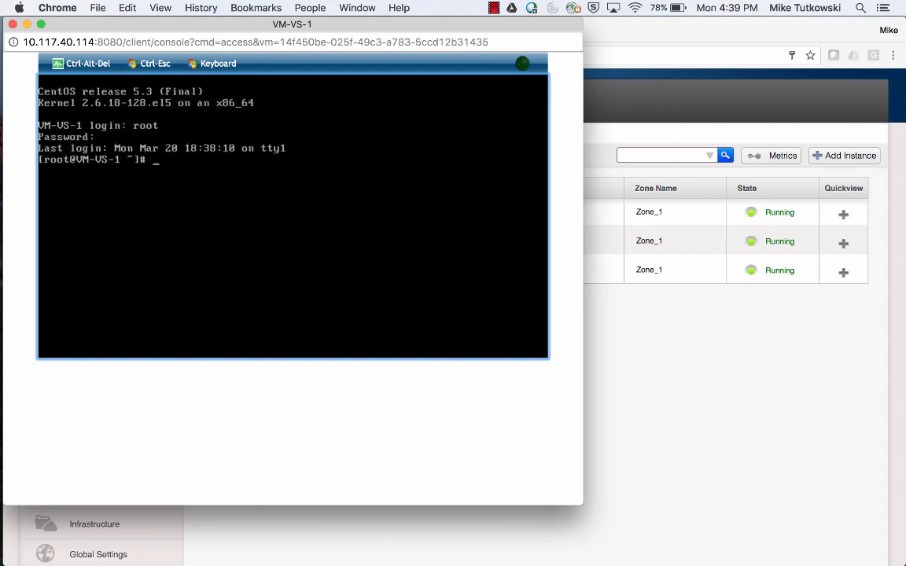
pyautogui.write('fdisk -l')
pyautogui.press('Return')
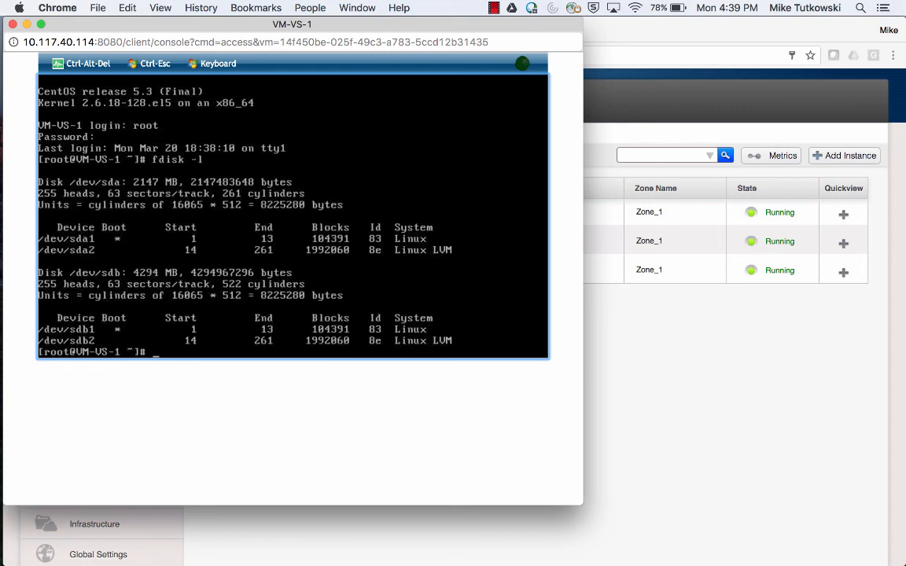